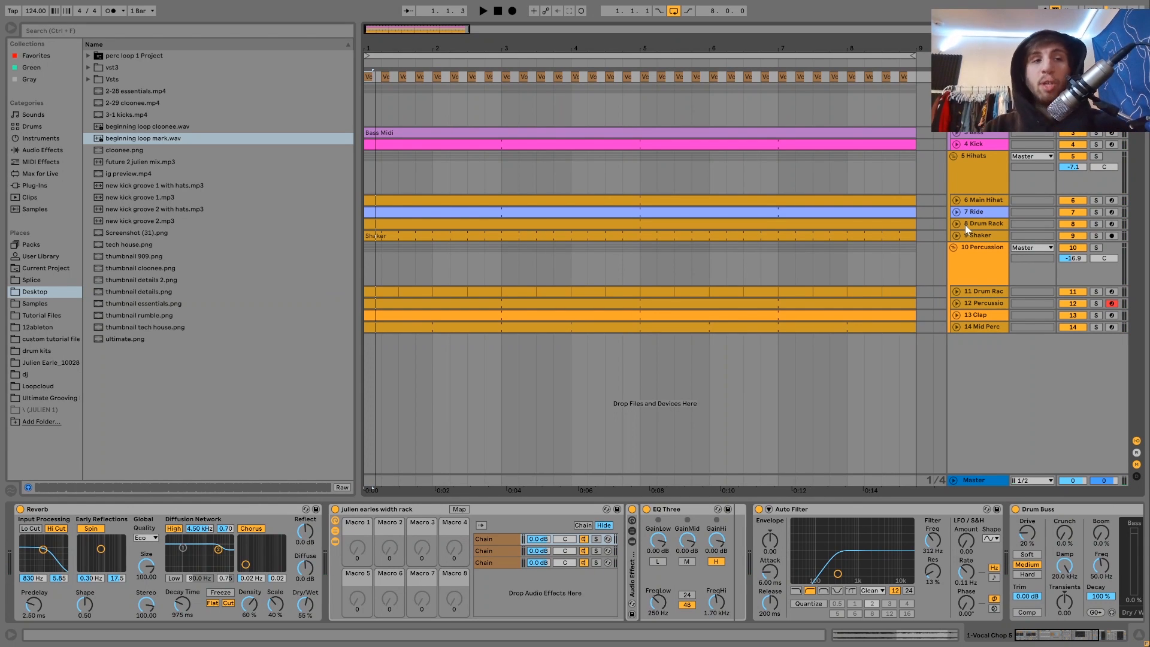
- Show the files of the current project in the browser and select the tech house tutorial project set
click(57, 267)
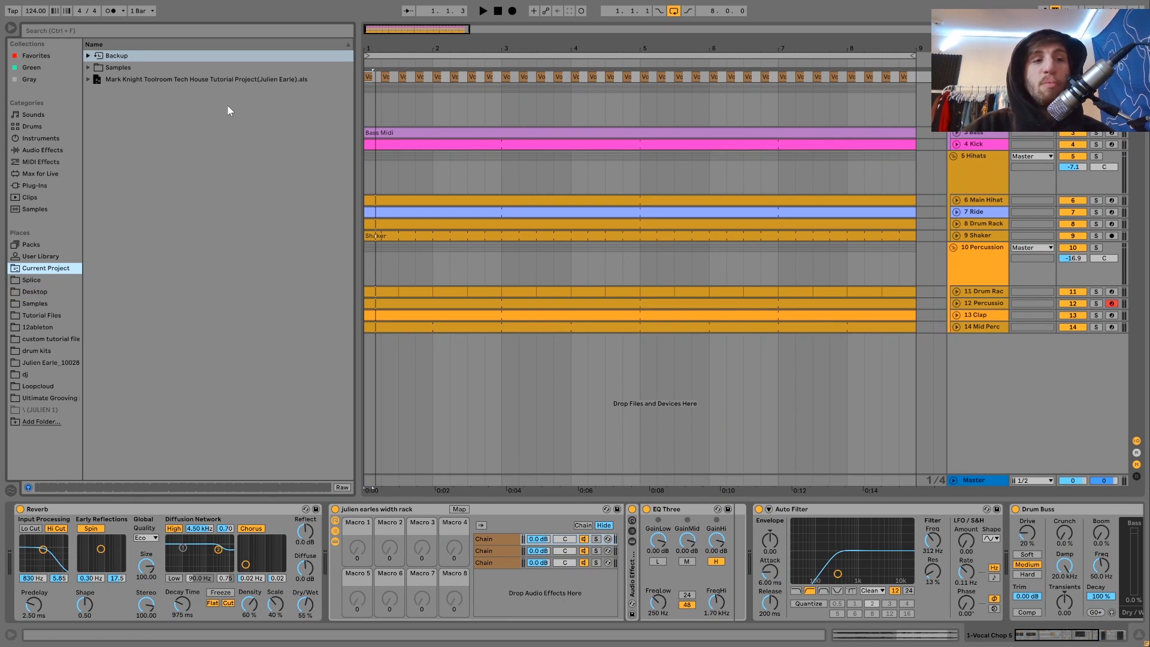
click(206, 78)
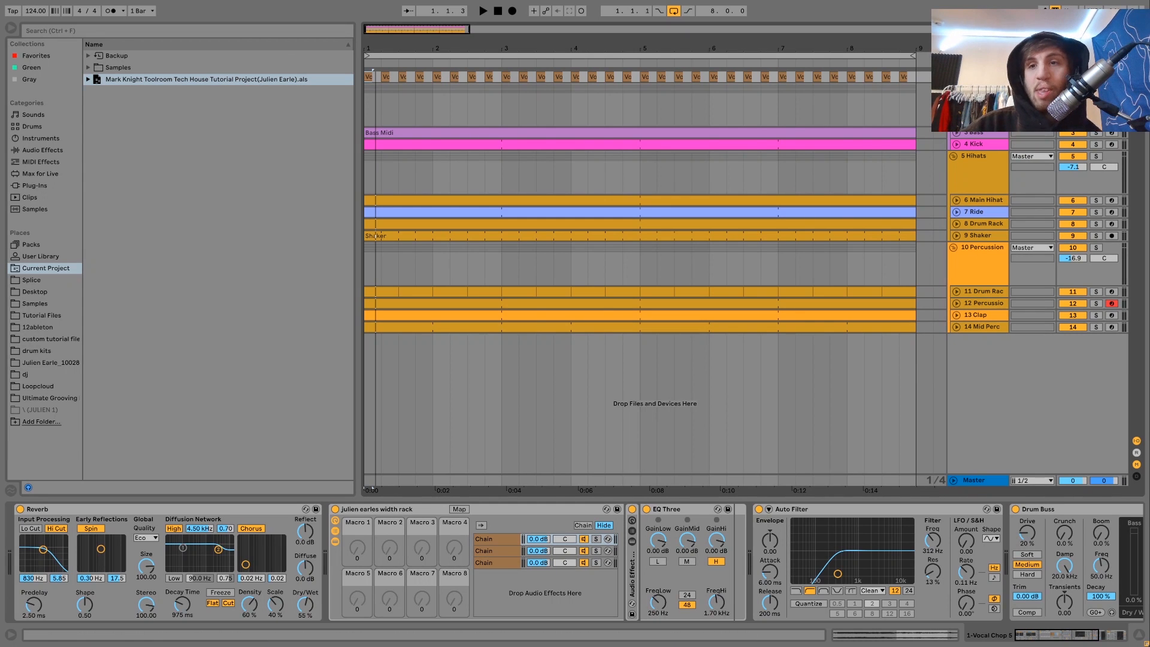
- Unfold the vocal chop track and audition its clips in solo, with the device chain hidden
click(953, 76)
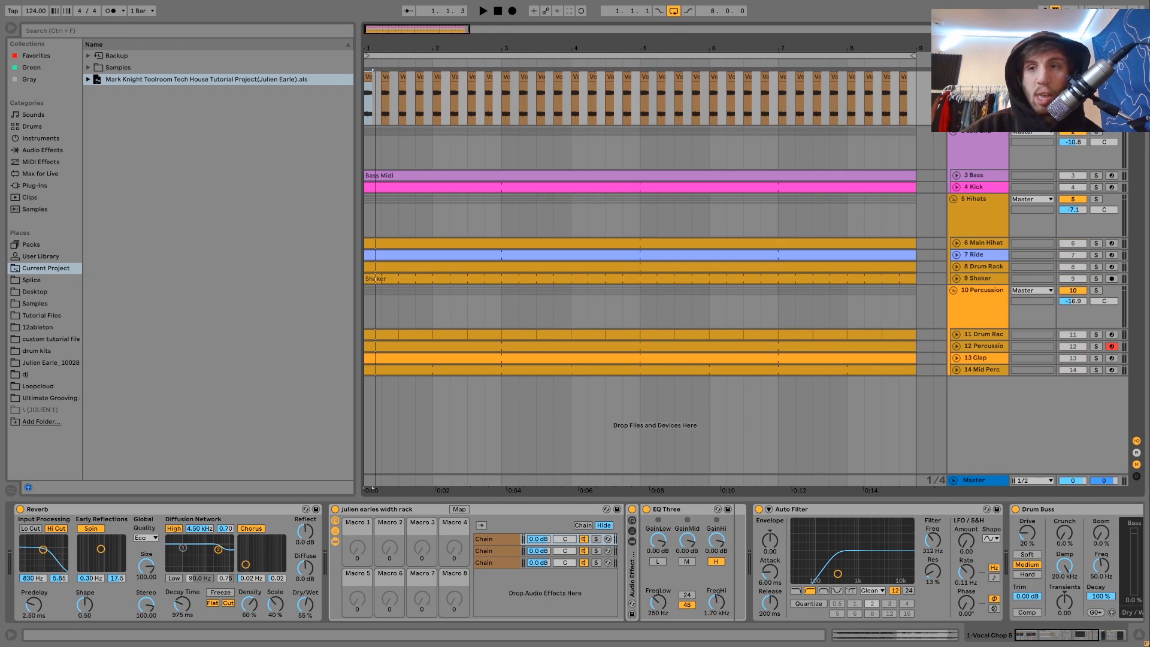
key(space)
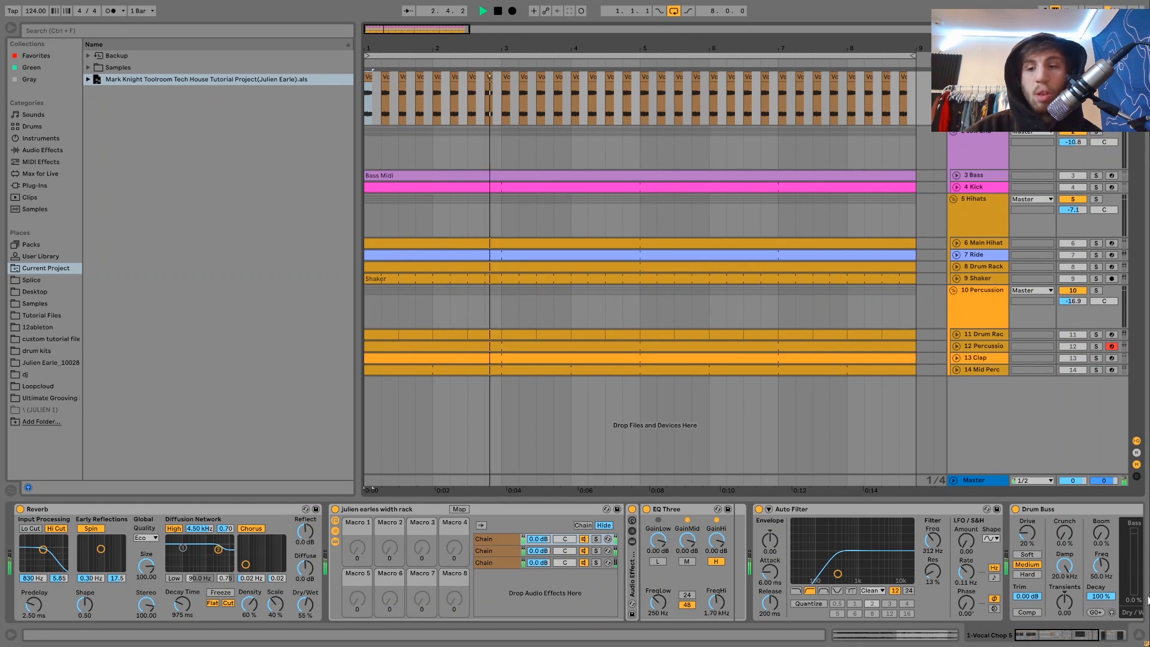
click(1139, 635)
key(space)
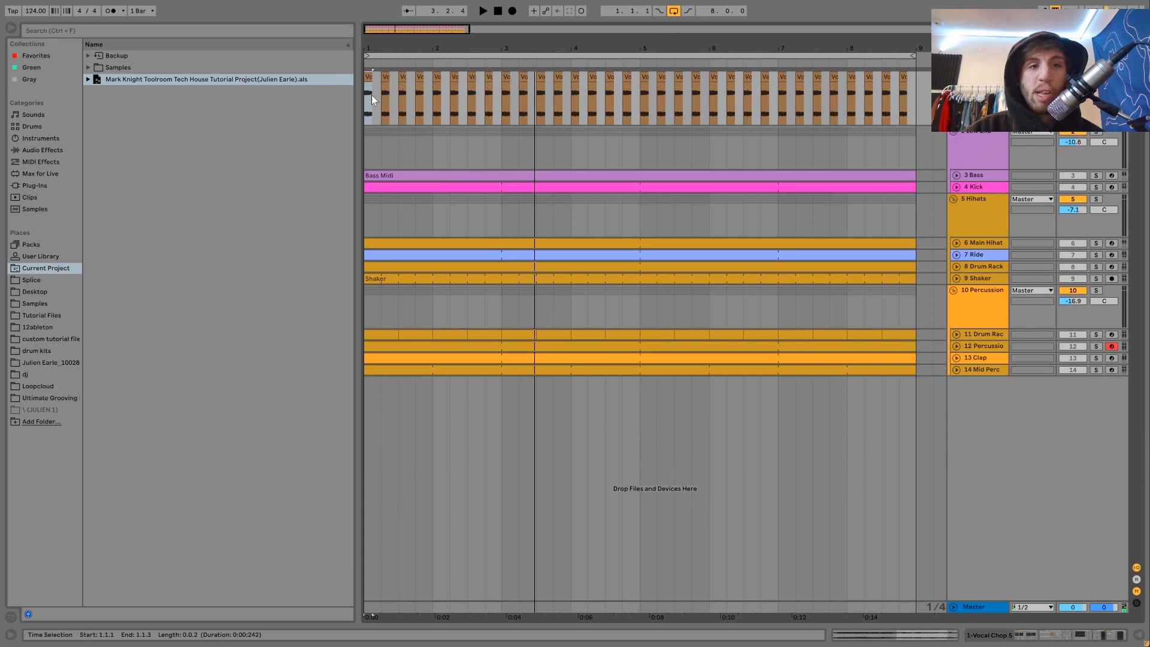
- Locate Vocal Chop 6.wav among the imported samples and examine the first vocal clip's full waveform during playback
click(416, 188)
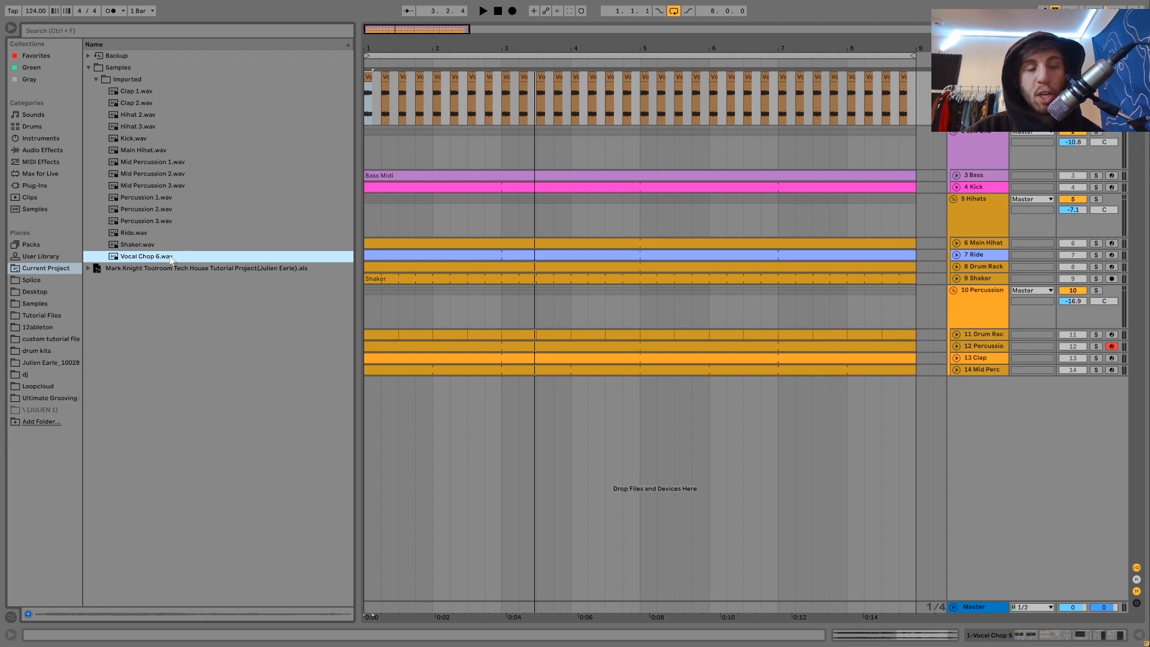
key(space)
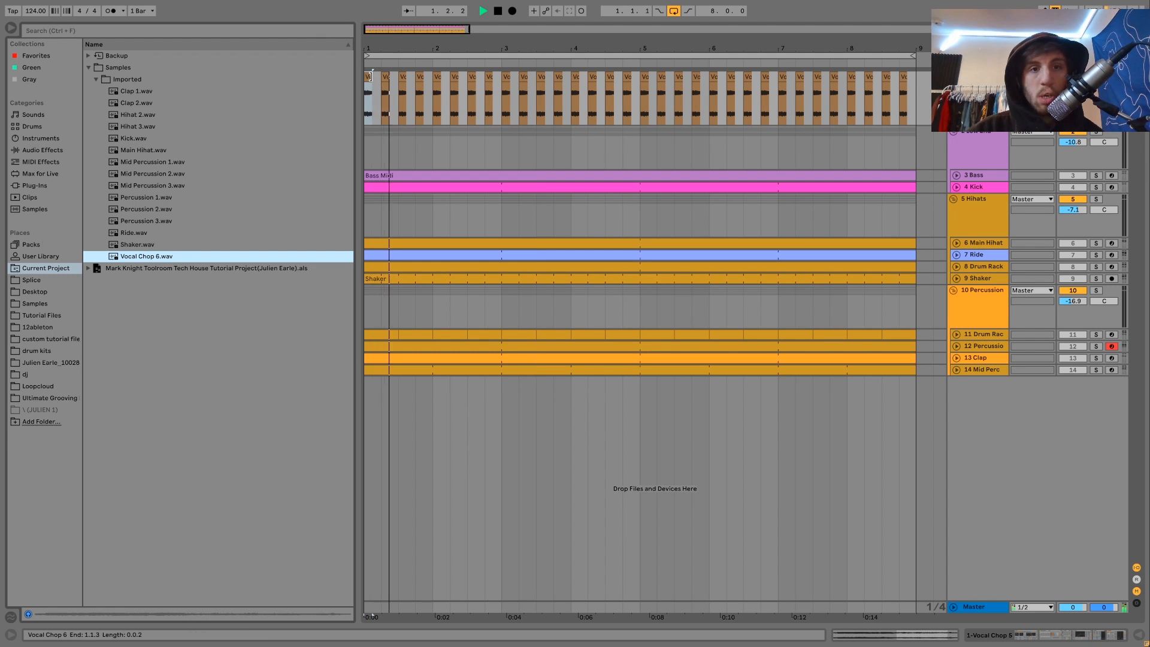
double_click(369, 76)
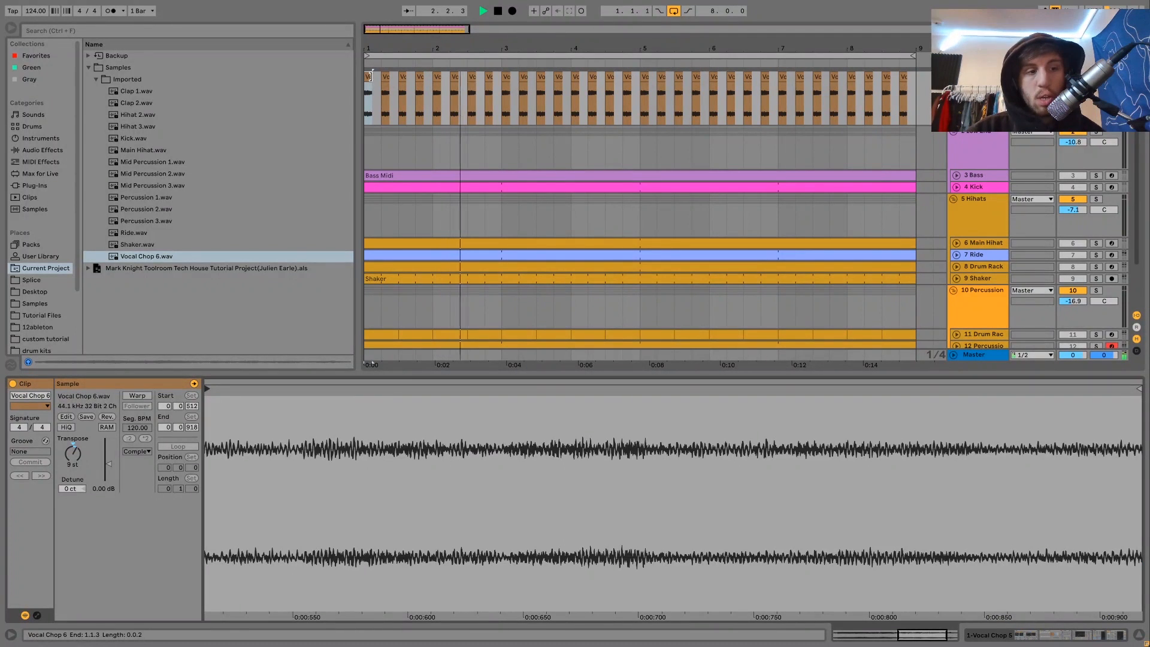
drag(279, 487, 716, 486)
key(space)
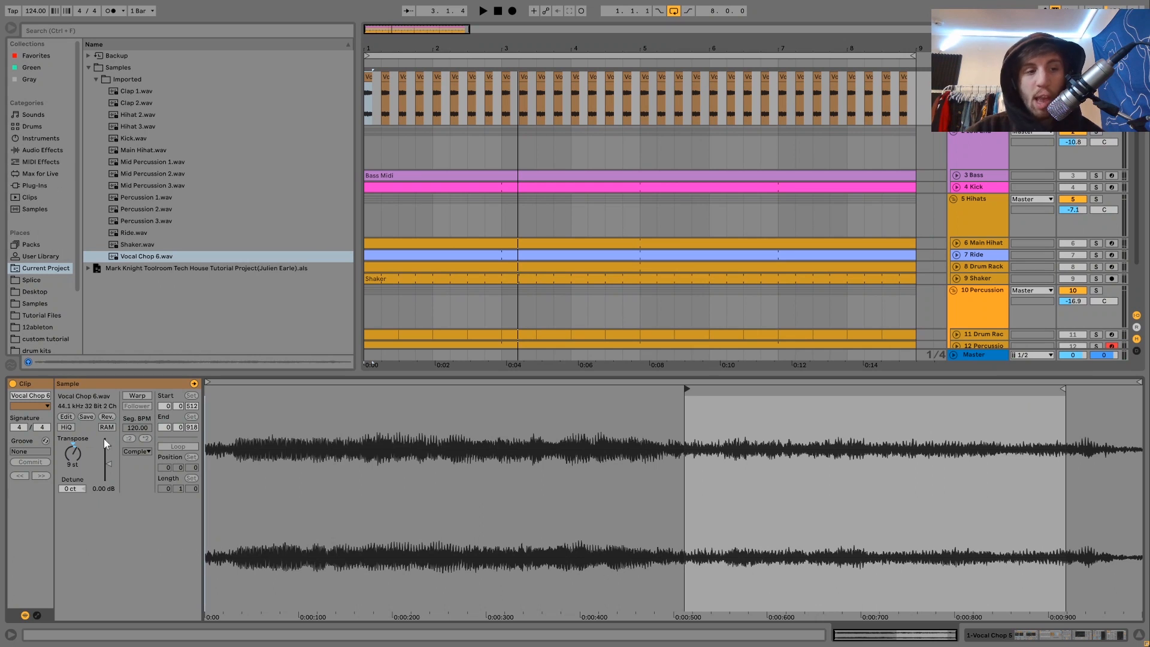
- Audition the Bass track on its own in solo
click(1096, 176)
key(space)
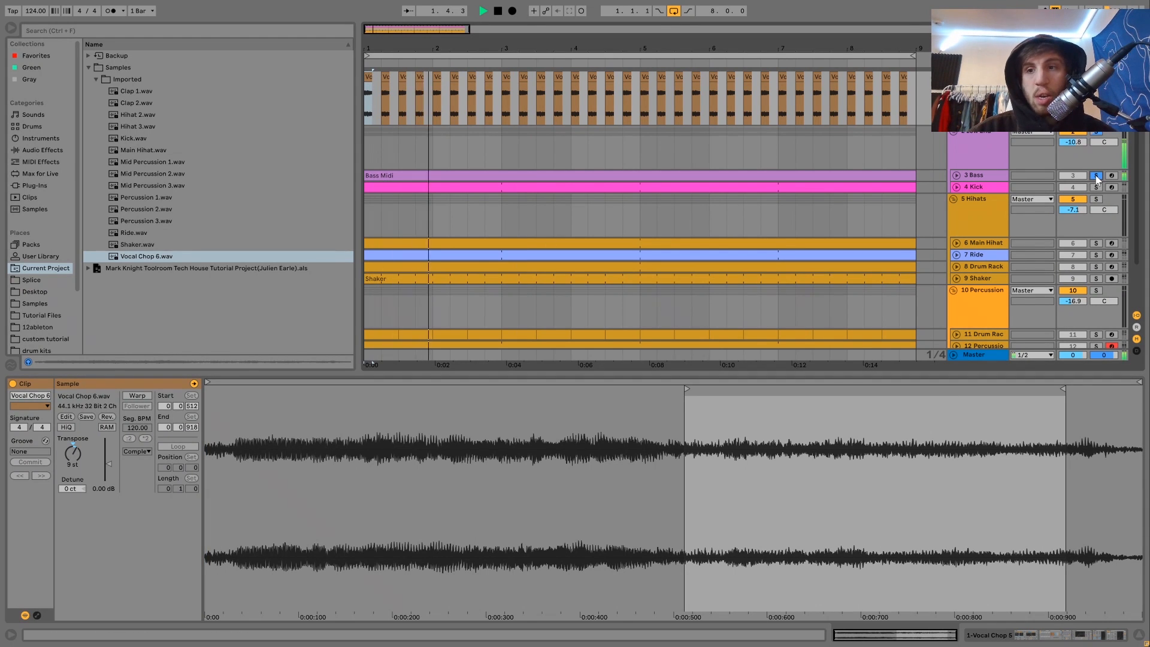
click(1096, 176)
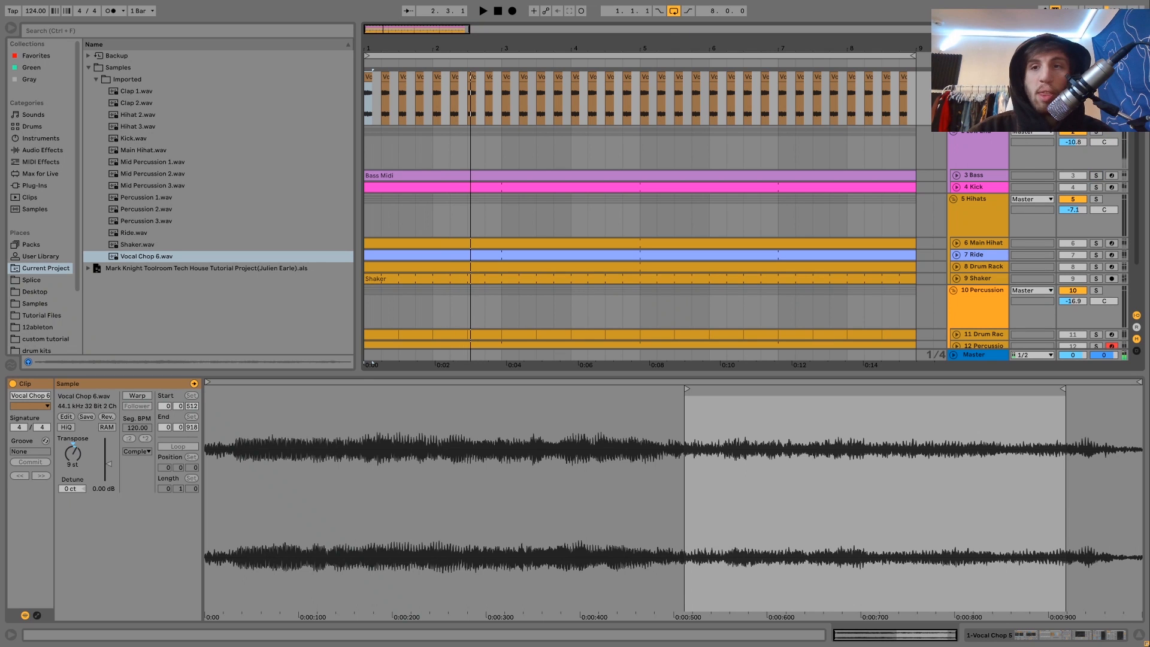
- Show the vocal chop track's device chain and listen to the full loop with all tracks playing
key(shift+Tab)
key(space)
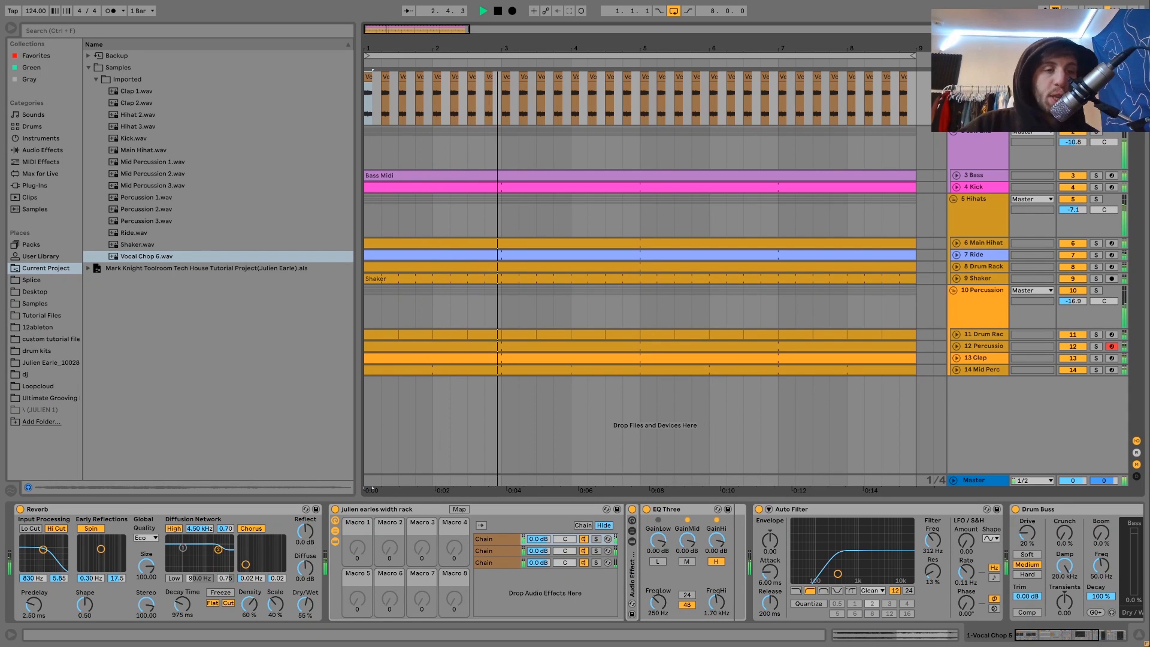
key(space)
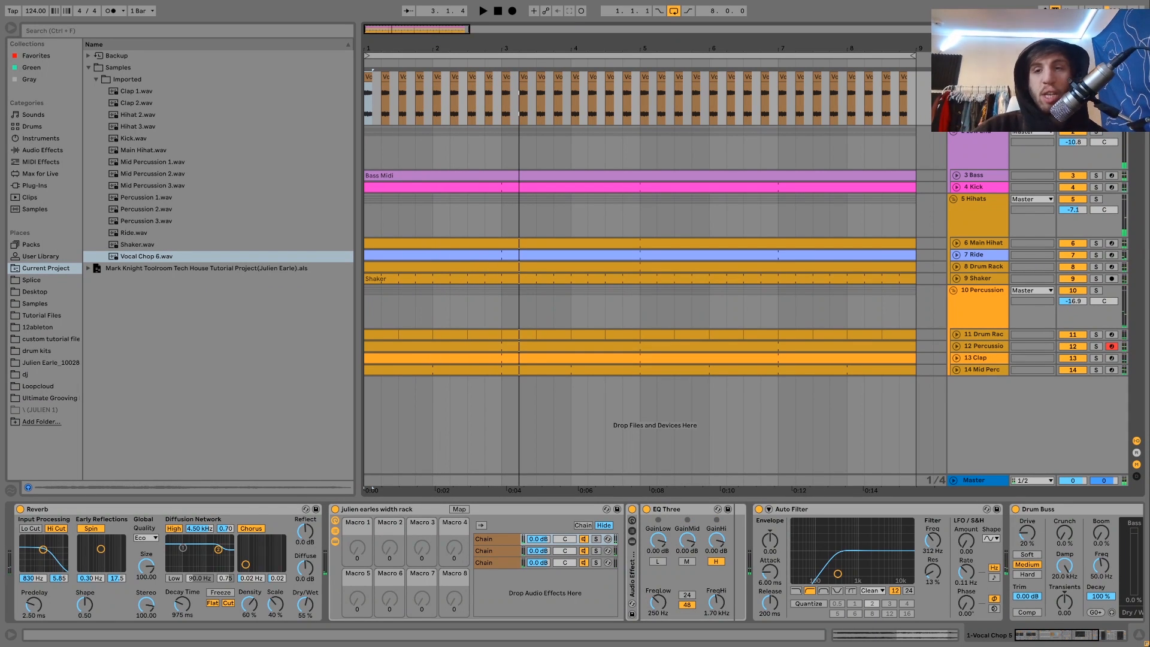
key(space)
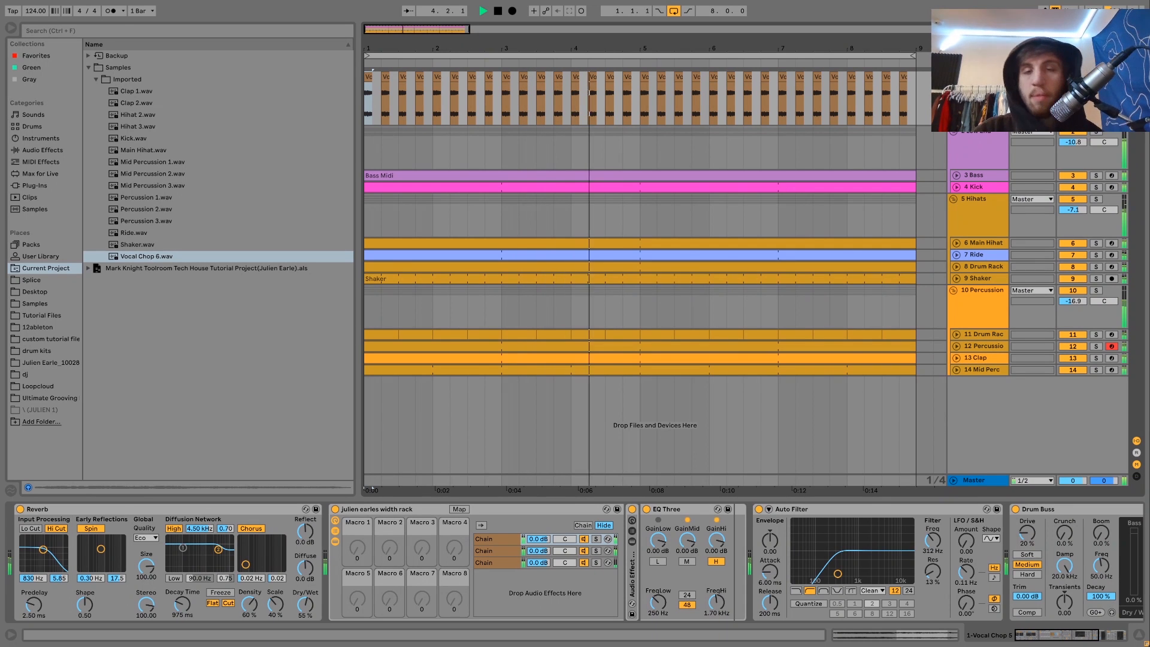
key(space)
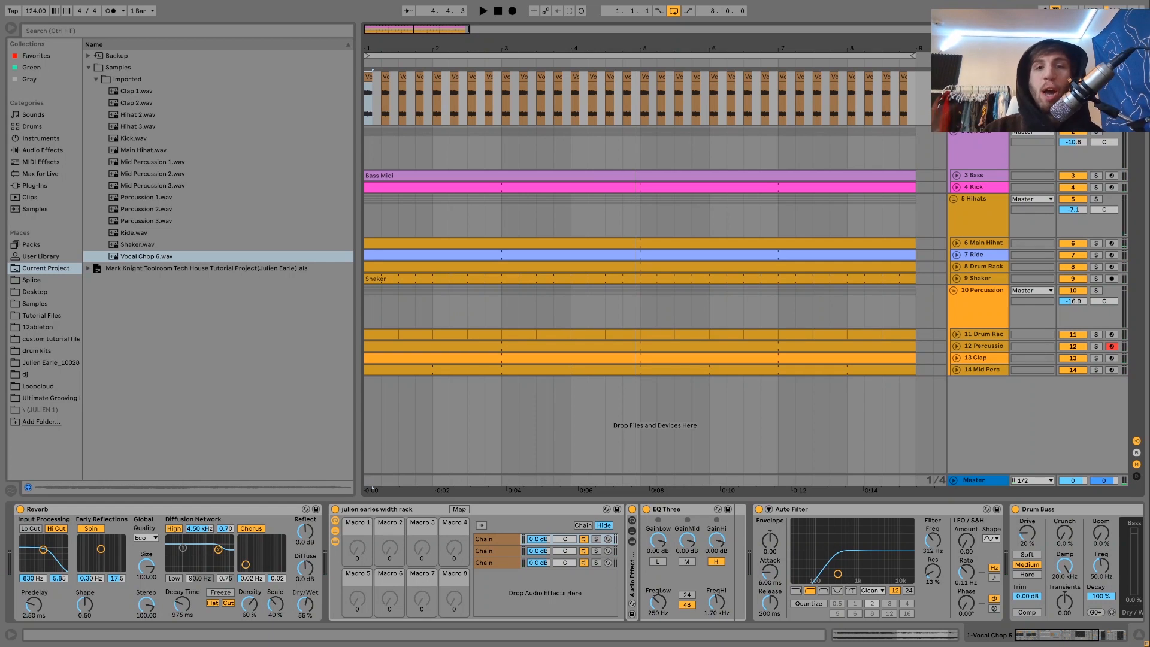
key(space)
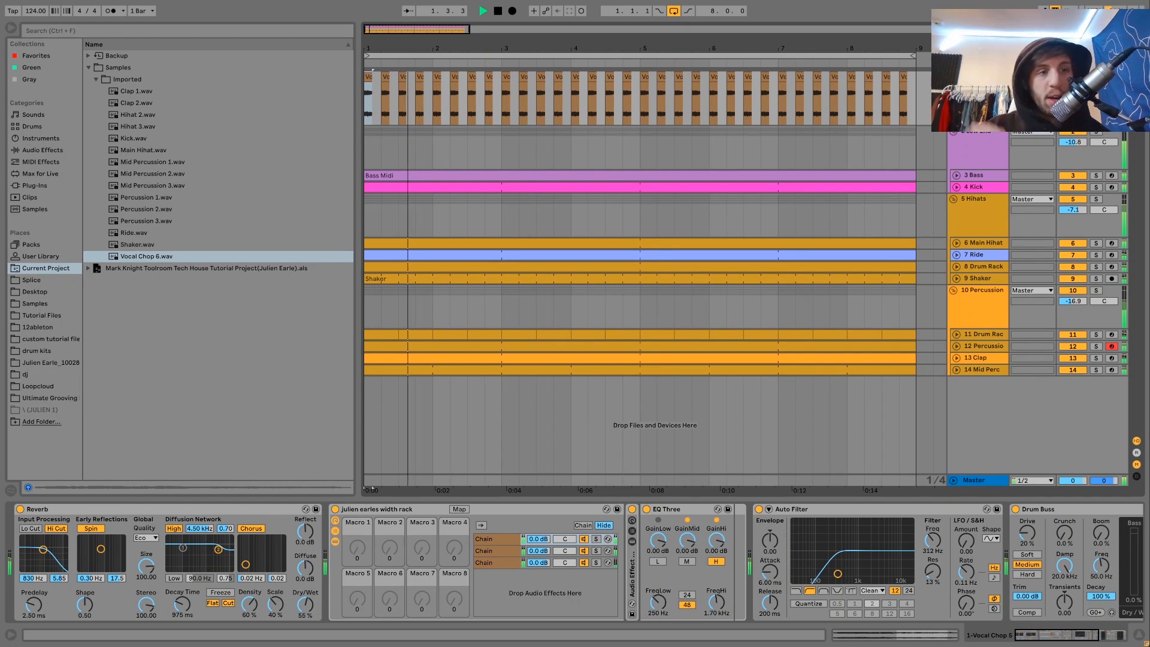
key(space)
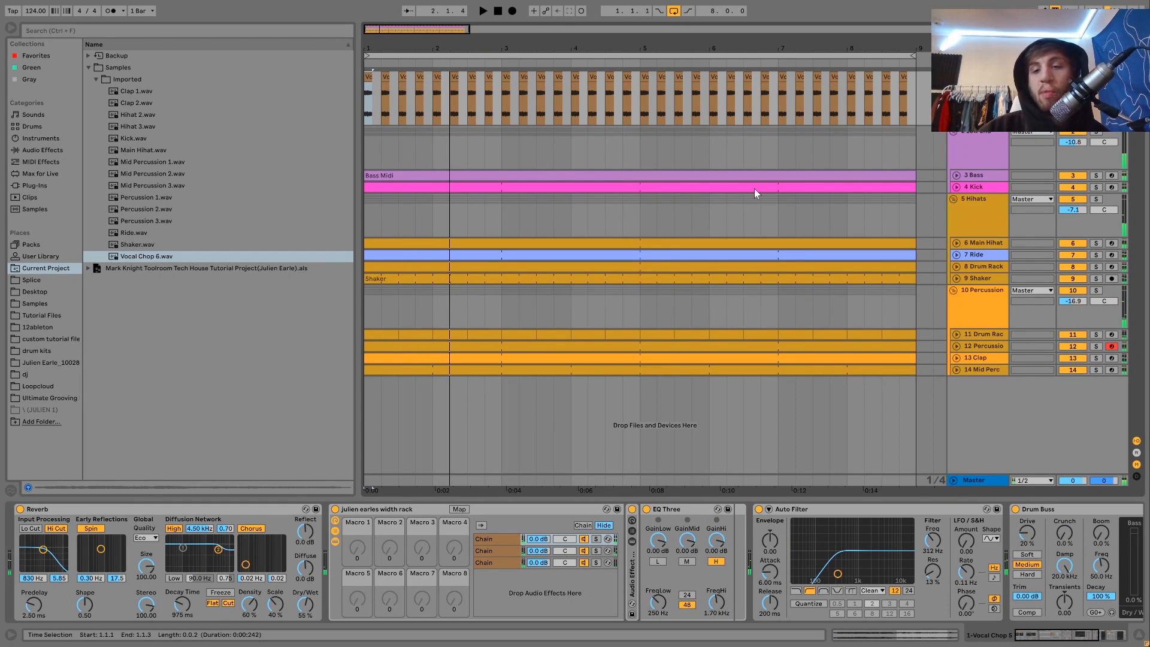
- Add an Auto Filter after the vocal track's Compressor and sweep its low-pass cutoff up to about 19.9 kHz during playback
click(42, 151)
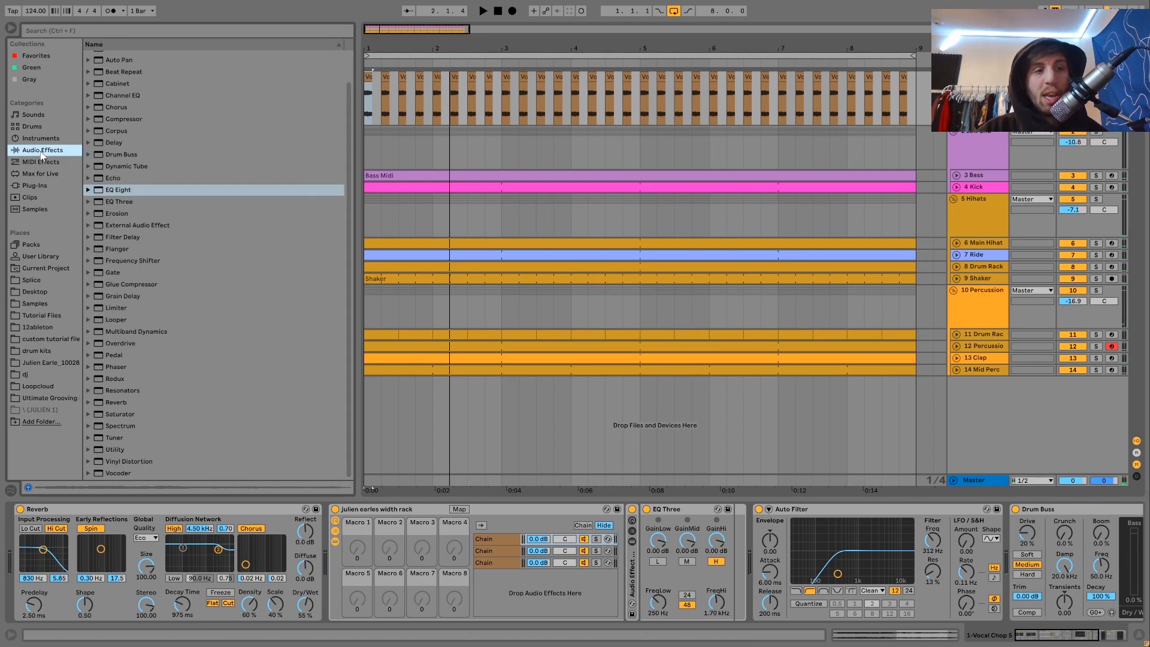
scroll(120, 72, up, 3)
double_click(124, 69)
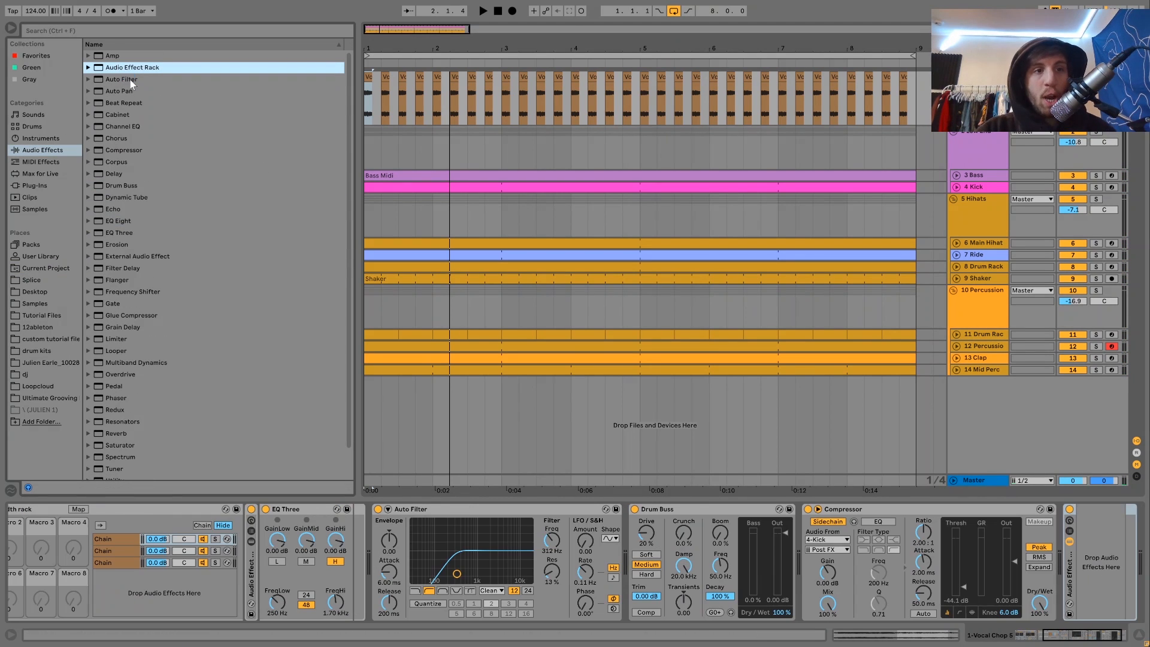
key(ctrl+z)
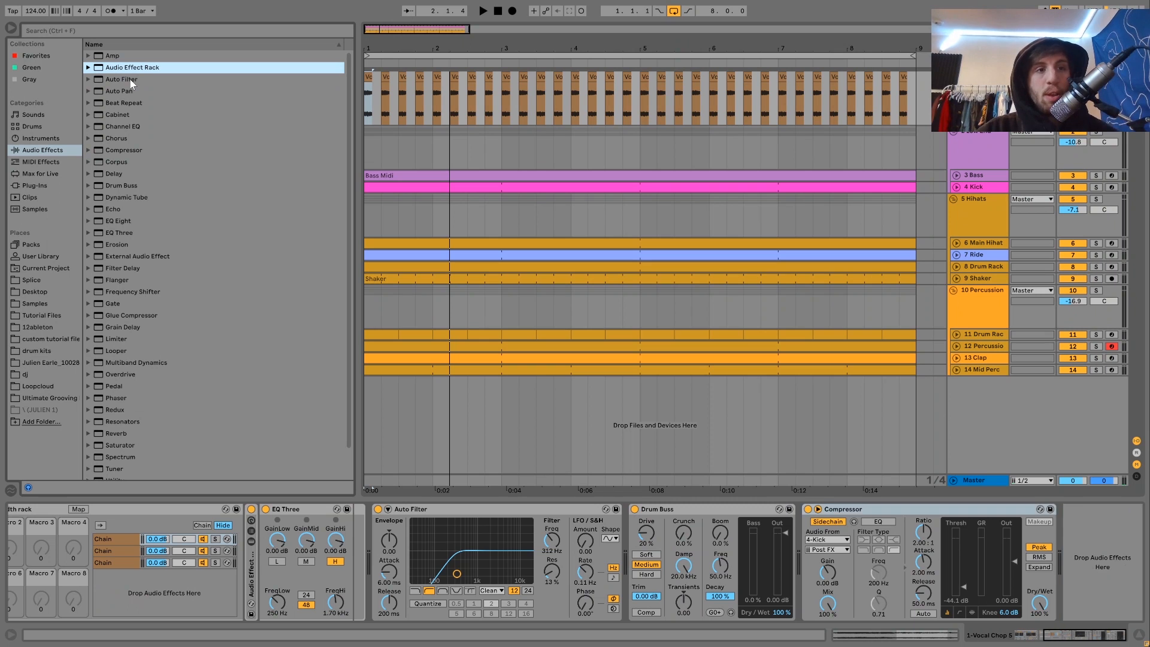
click(127, 80)
drag(694, 547, 987, 558)
key(space)
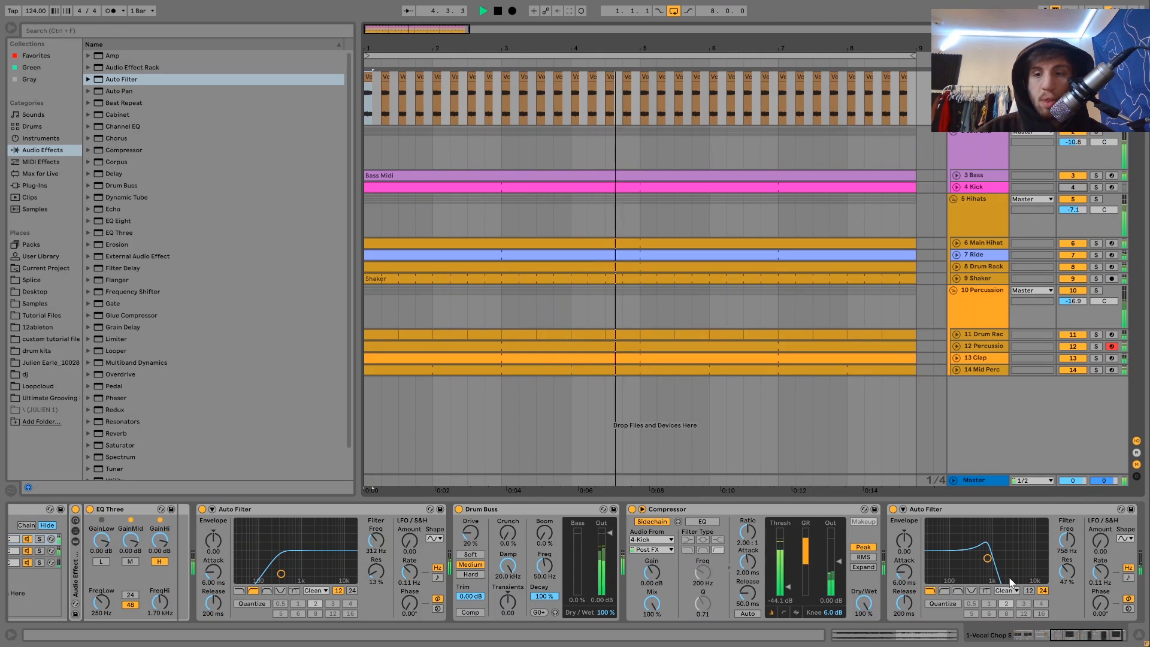
drag(1000, 570, 1055, 568)
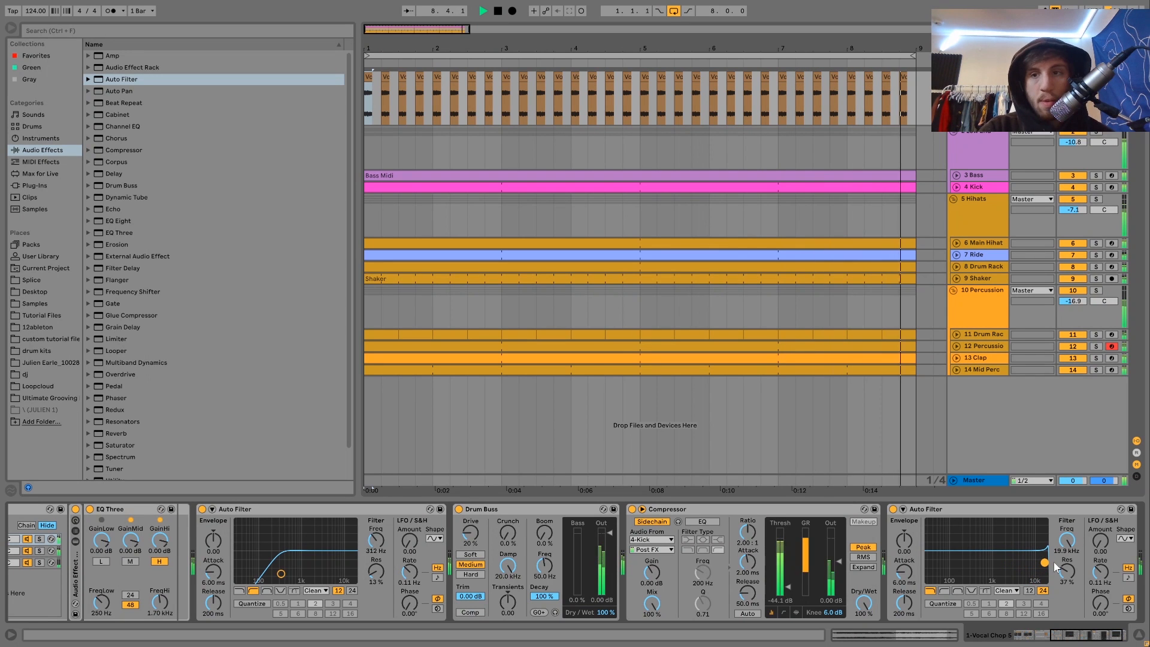
- Stop playback and delete the extra Auto Filter that follows the Compressor
click(960, 510)
key(space)
key(Delete)
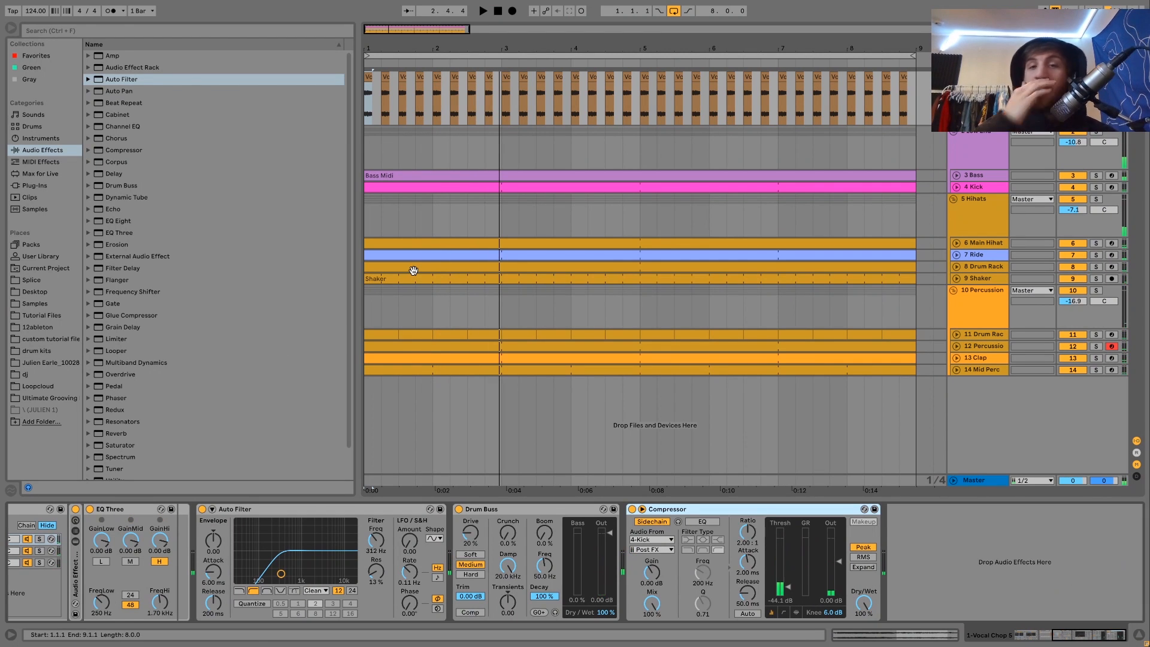
- Hide the nested devices inside the width rack and audition the soloed vocal chops through the effects chain
scroll(236, 515, left, 5)
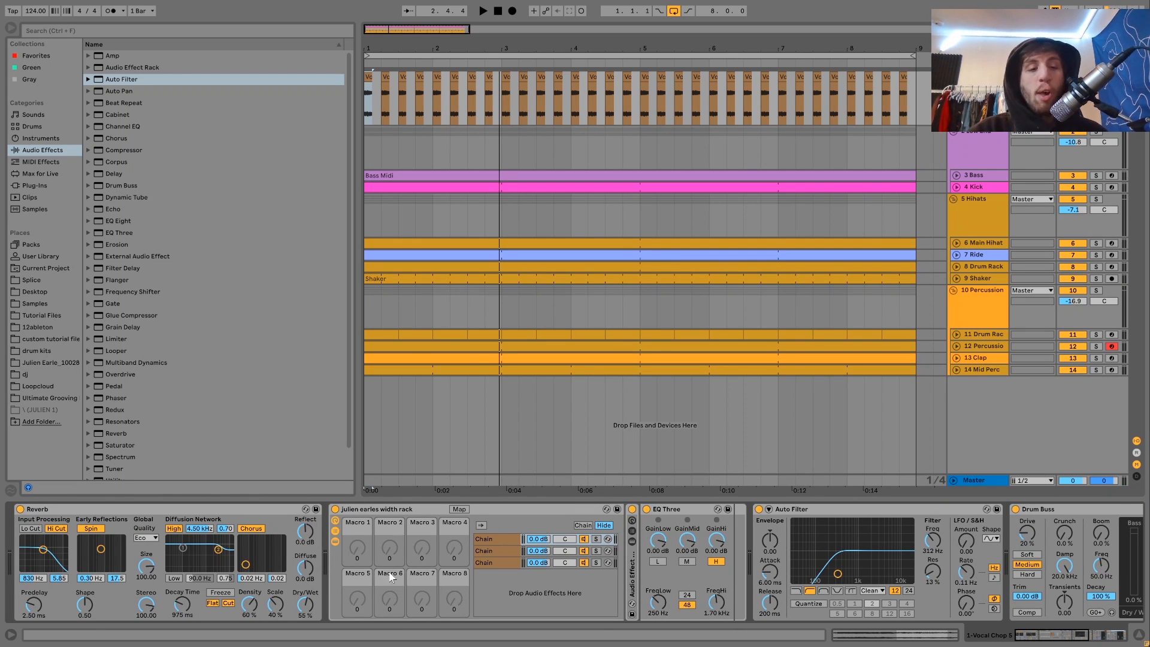
click(334, 540)
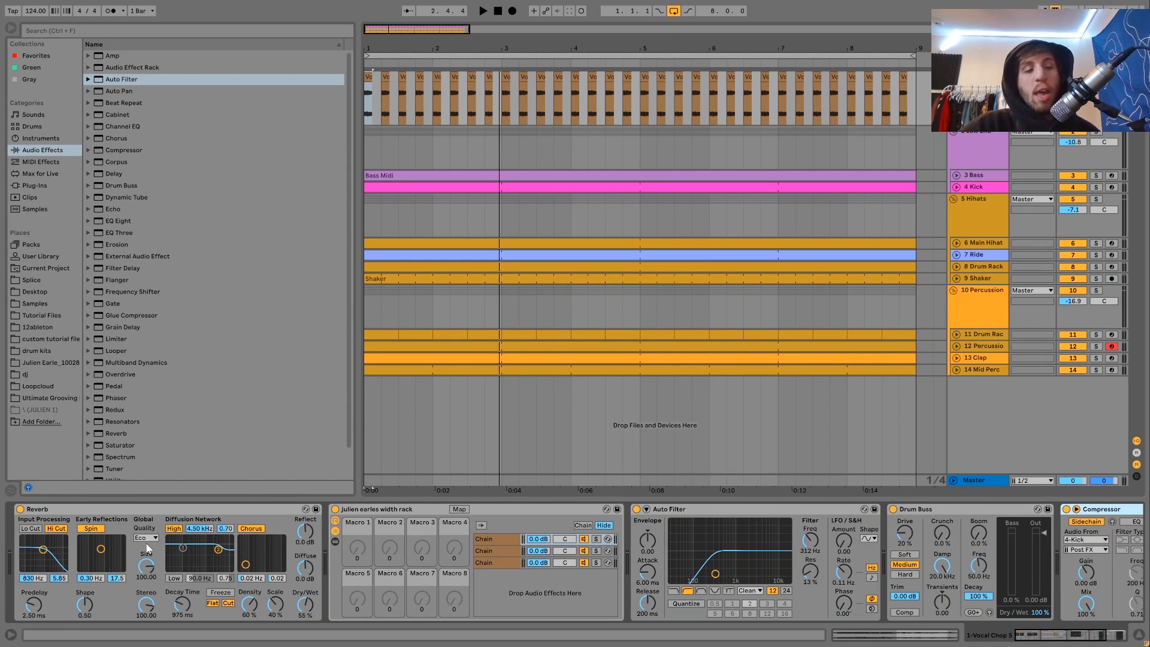
key(space)
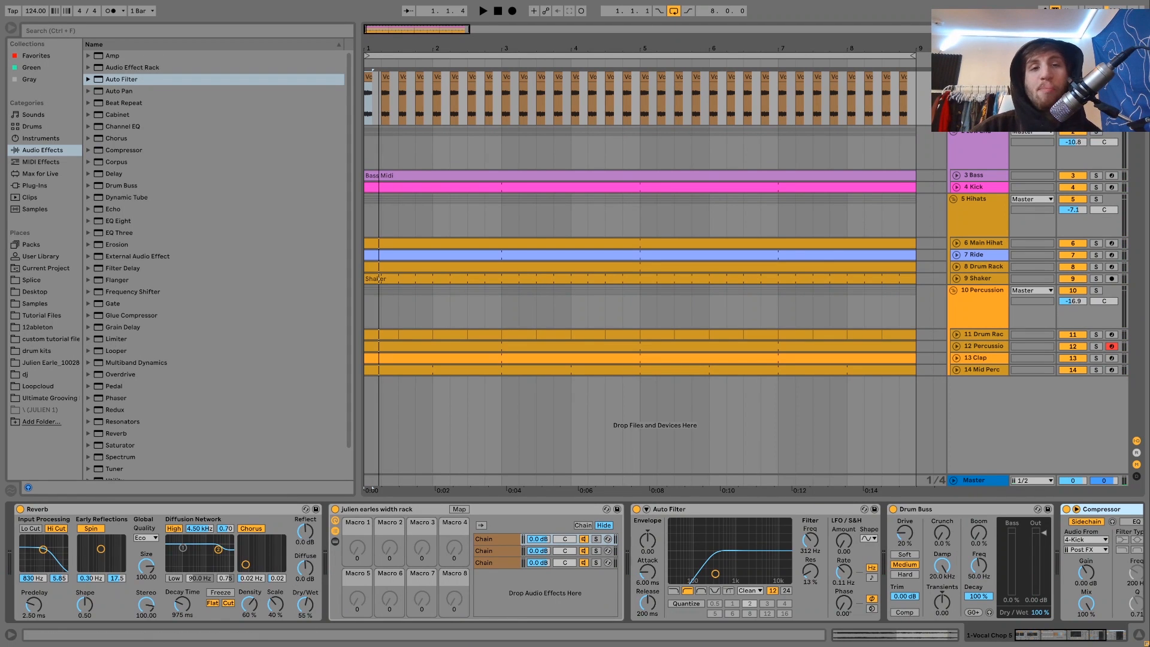
key(space)
key(space)
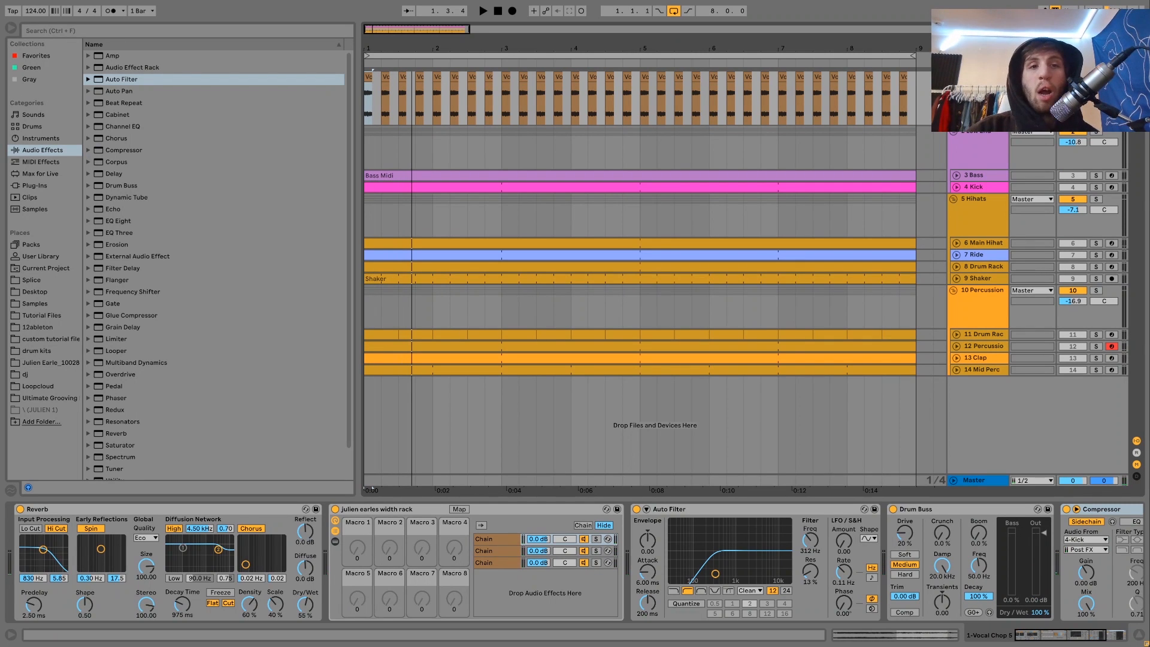
key(space)
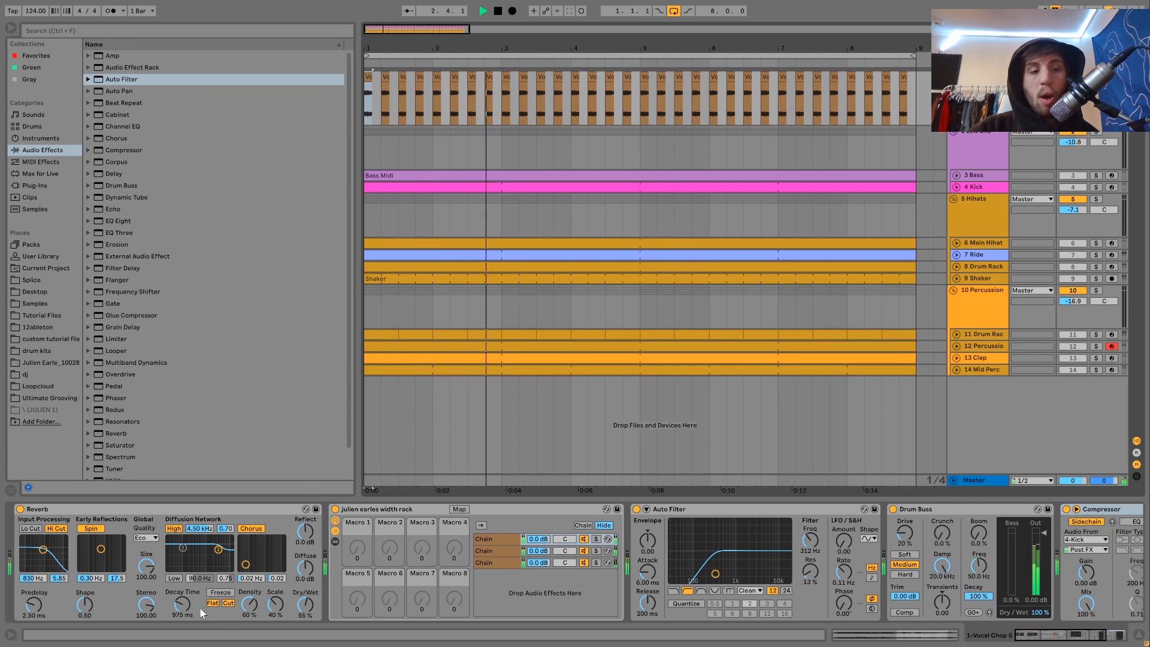
key(space)
key(space)
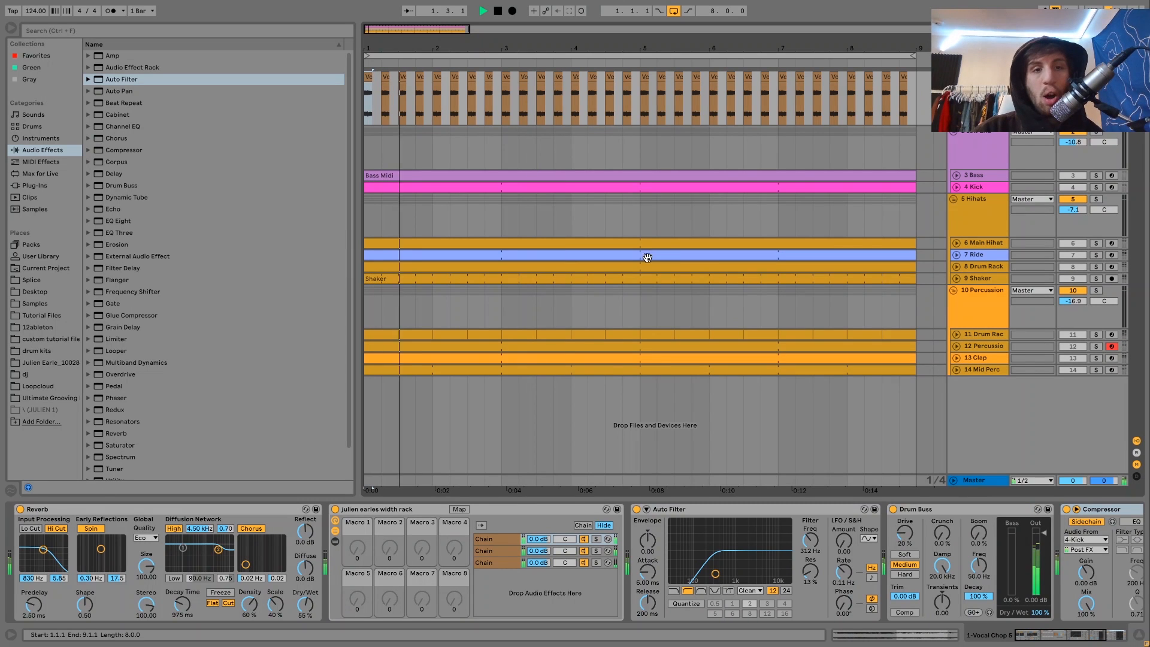
key(space)
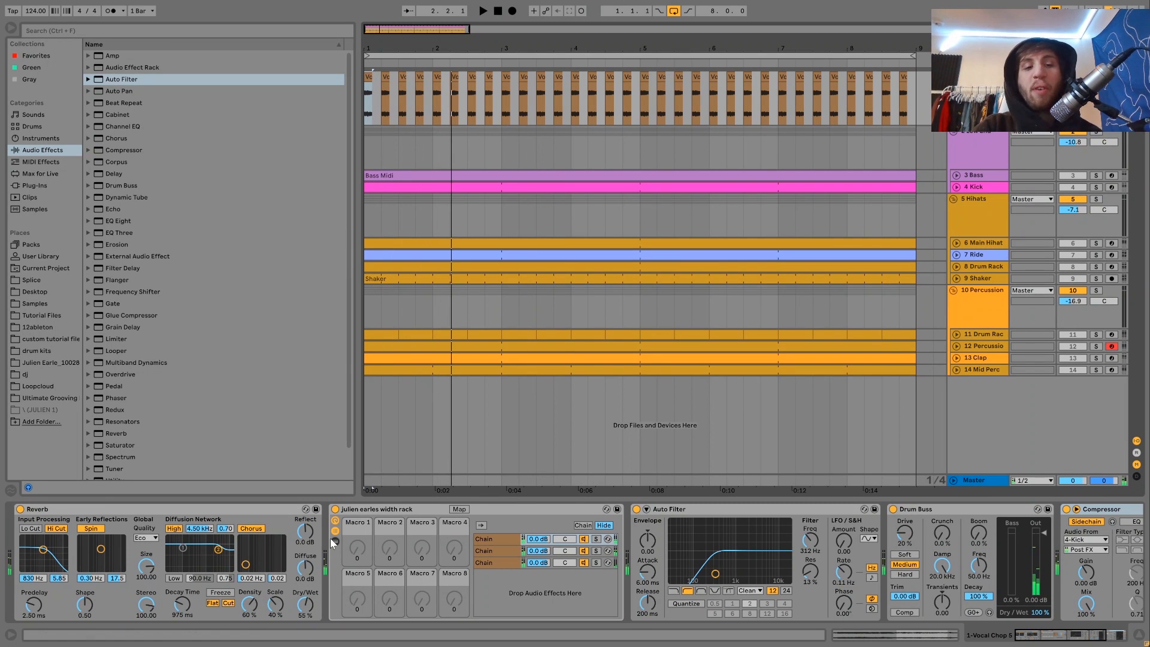
- Bypass the Reverb to hear the vocal chops dry, and switch it back on
click(20, 509)
key(space)
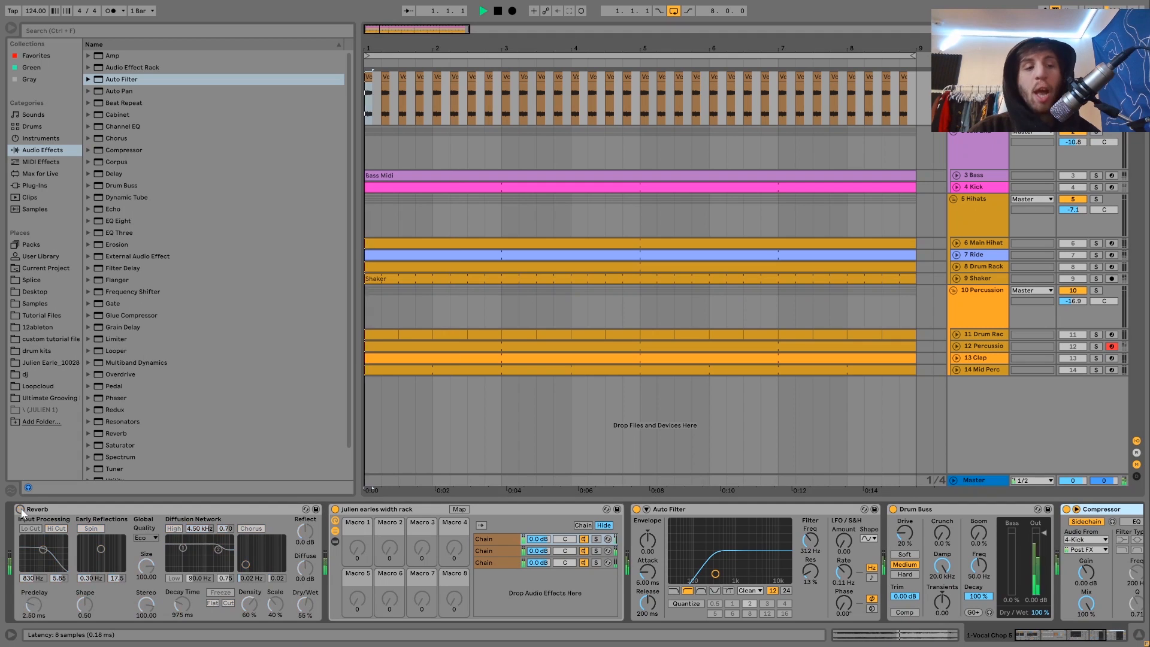
key(space)
scroll(23, 513, right, 5)
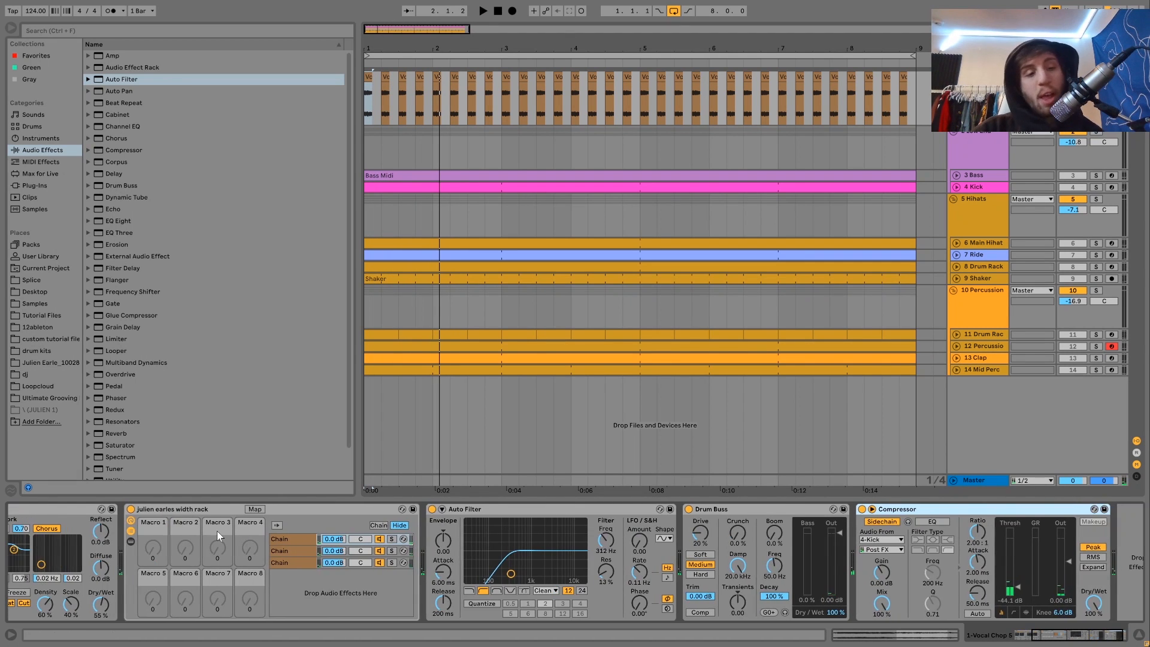
scroll(217, 531, left, 5)
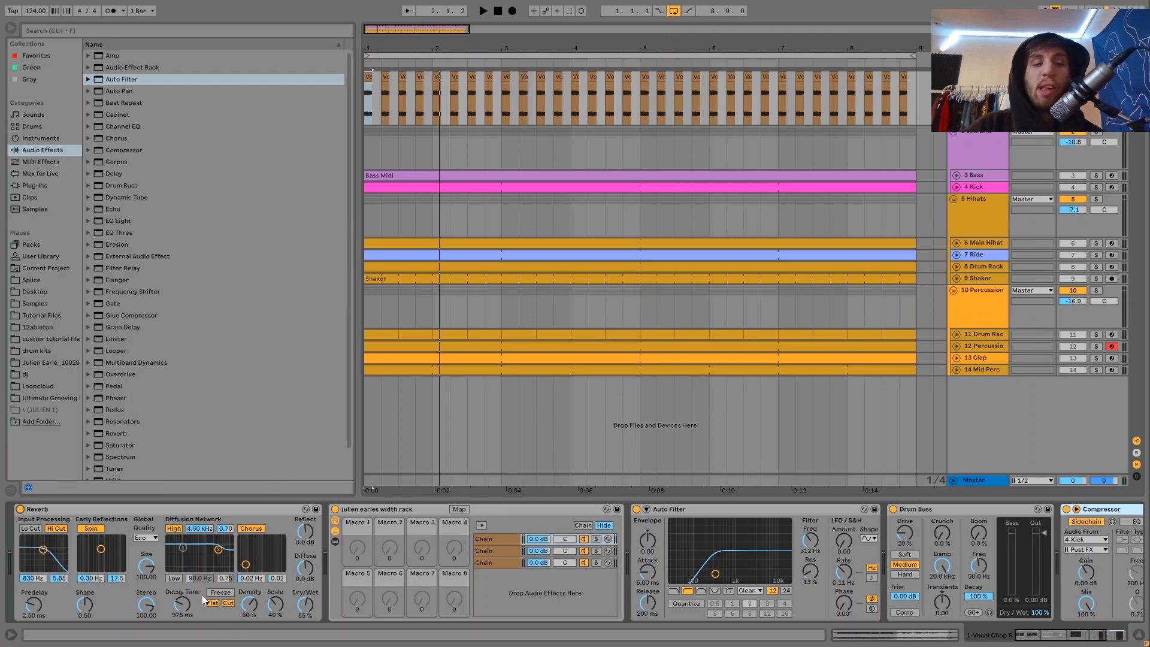
- Hide the width rack's chain list and compare the vocal chops with the rack bypassed and enabled
click(336, 532)
key(space)
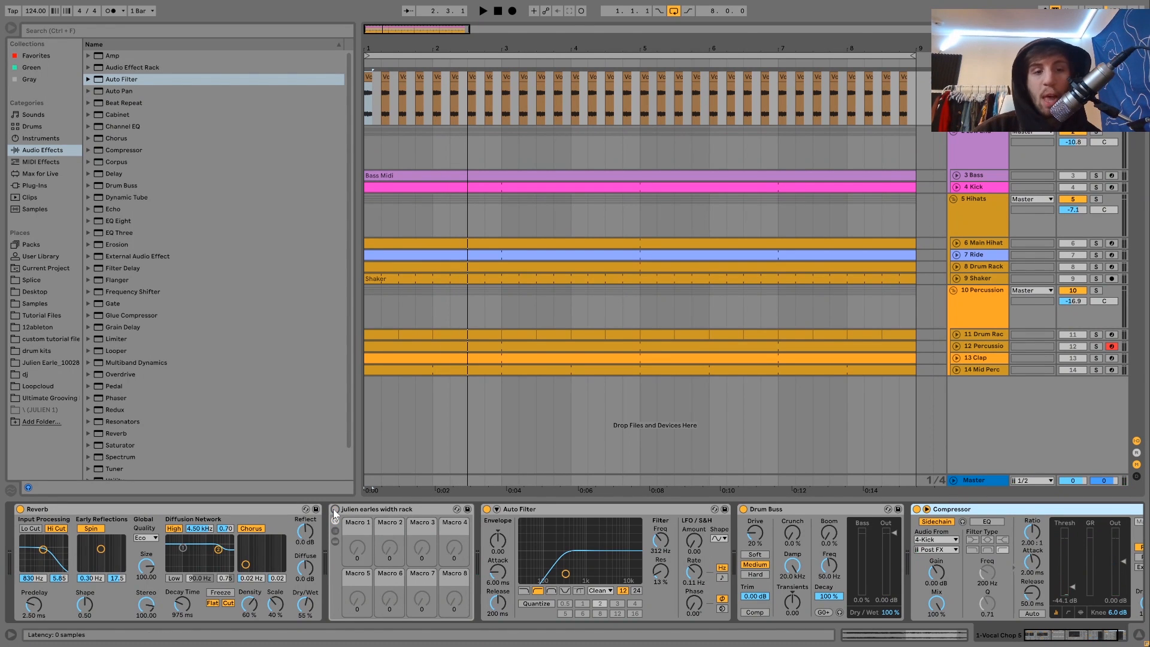
key(space)
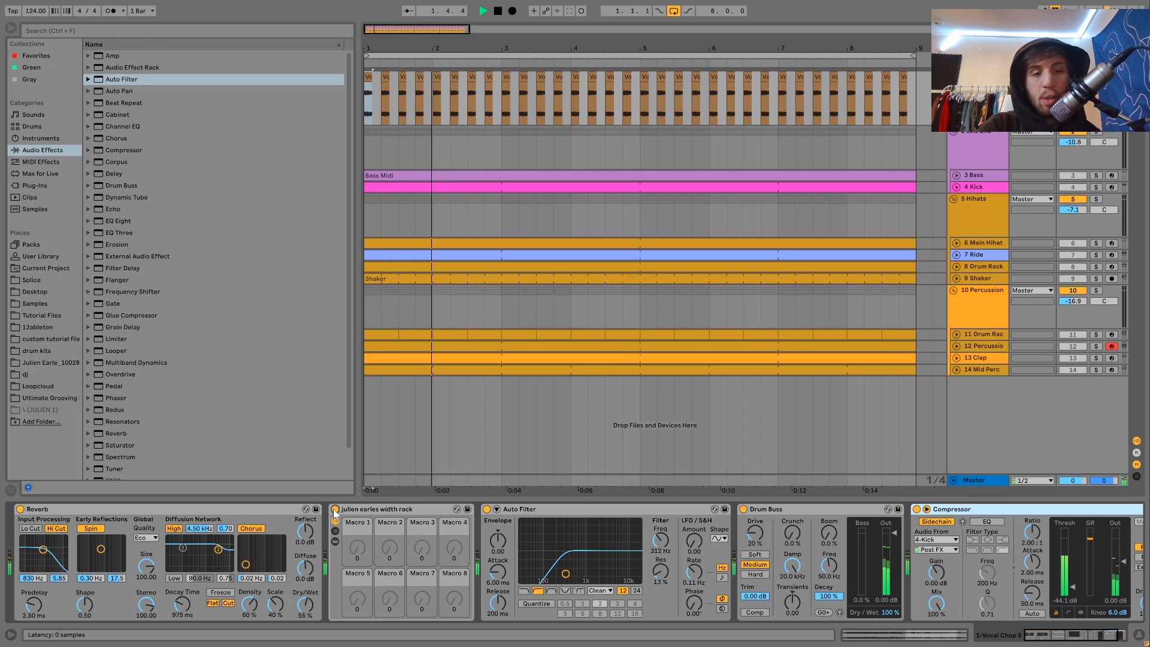
- Compare the soloed vocal chops with the Drum Buss bypassed and enabled
scroll(333, 508, down, 2)
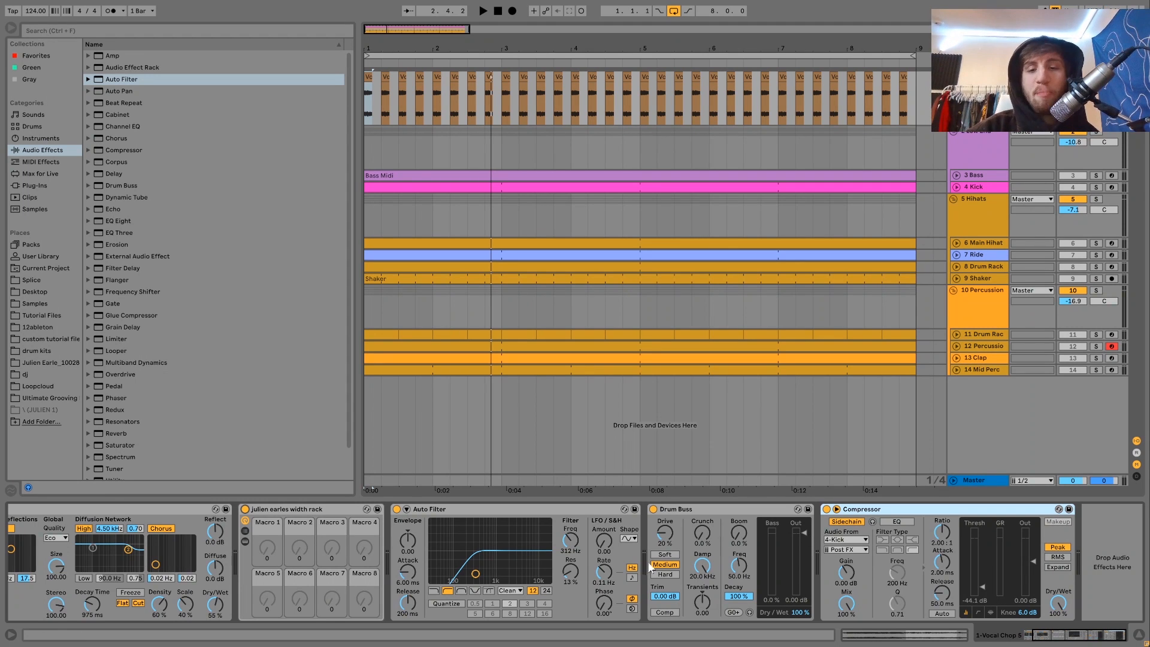
key(space)
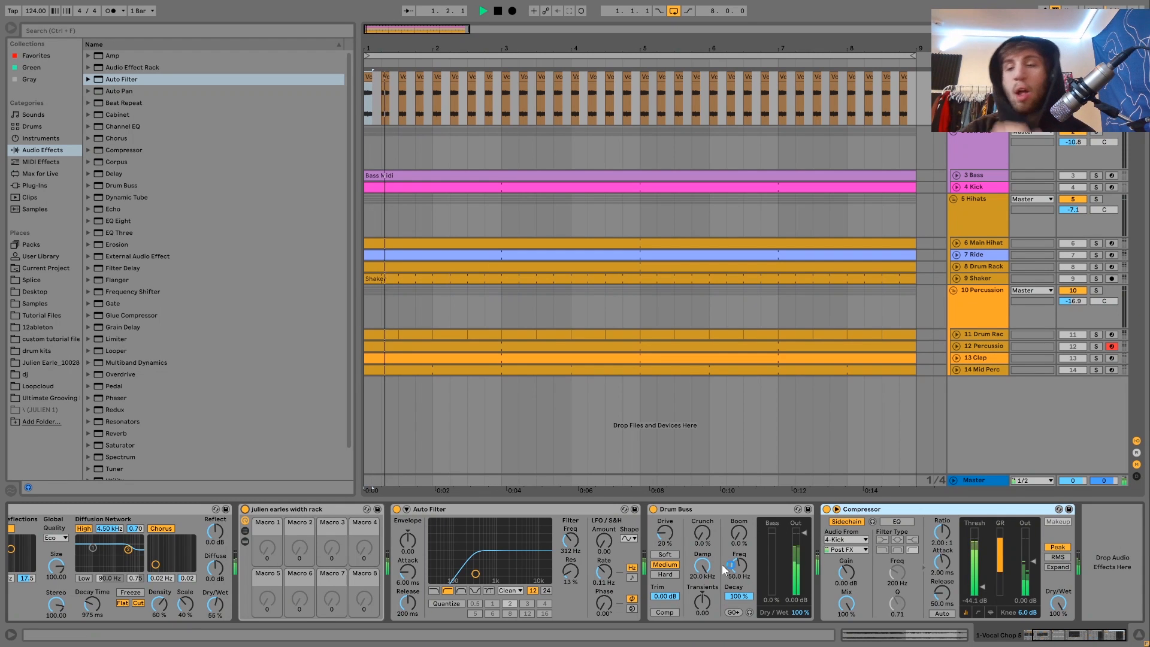
click(653, 509)
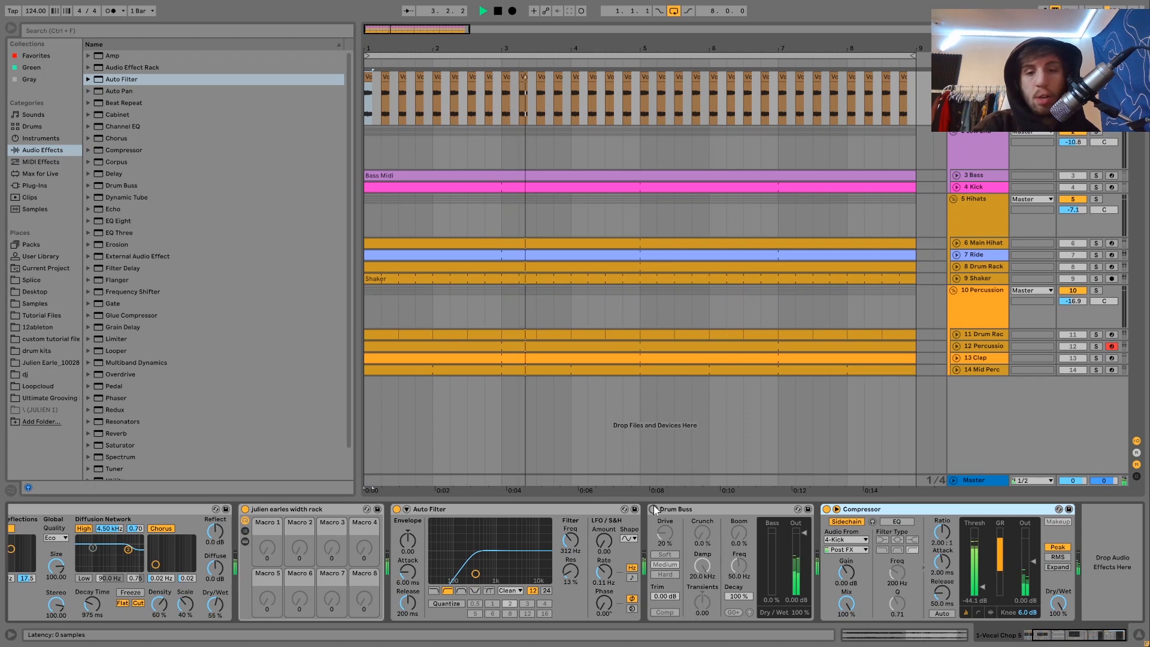
click(653, 509)
key(space)
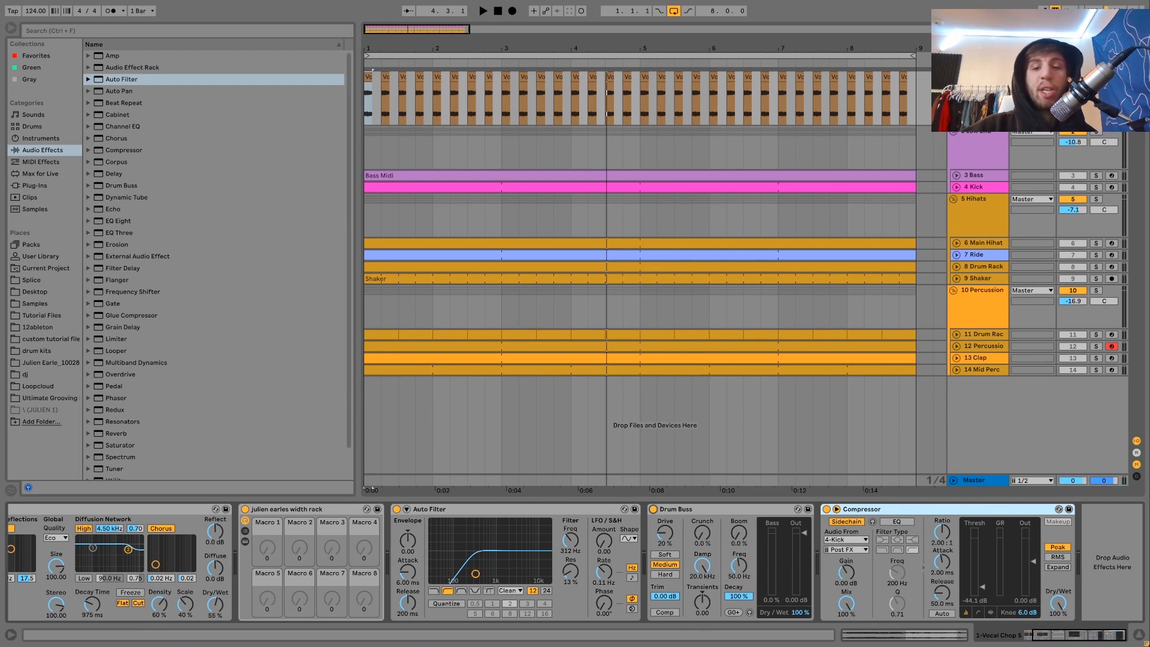
- Compare the vocal chops with the kick-sidechained Compressor enabled and bypassed, both soloed and in the full mix
key(space)
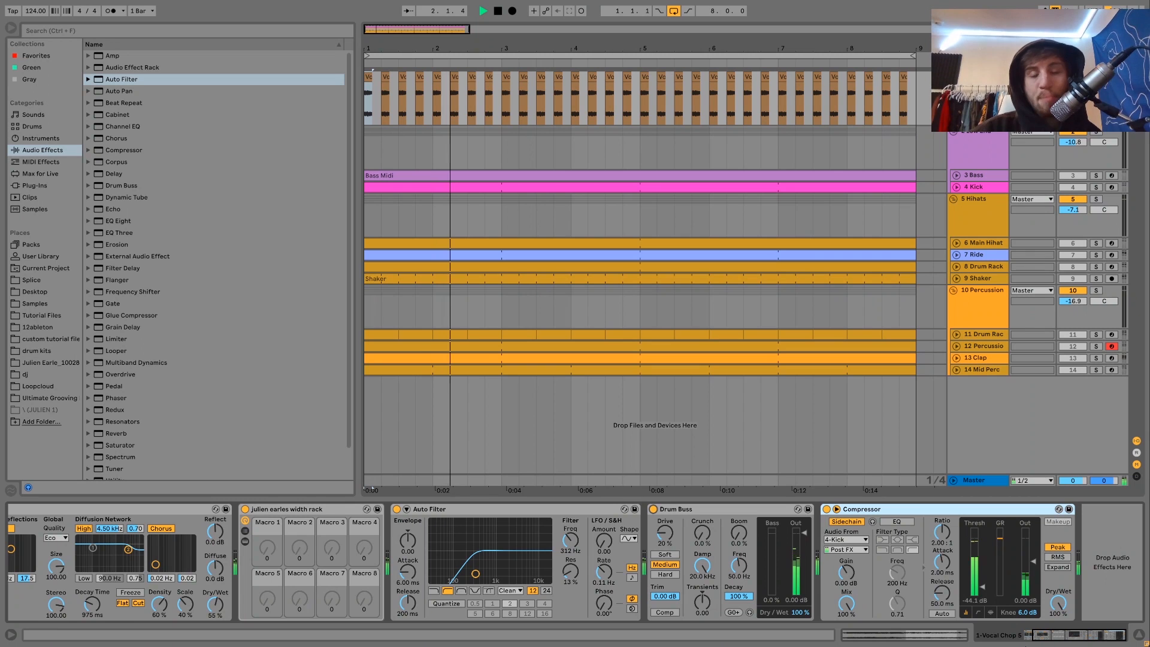
click(827, 509)
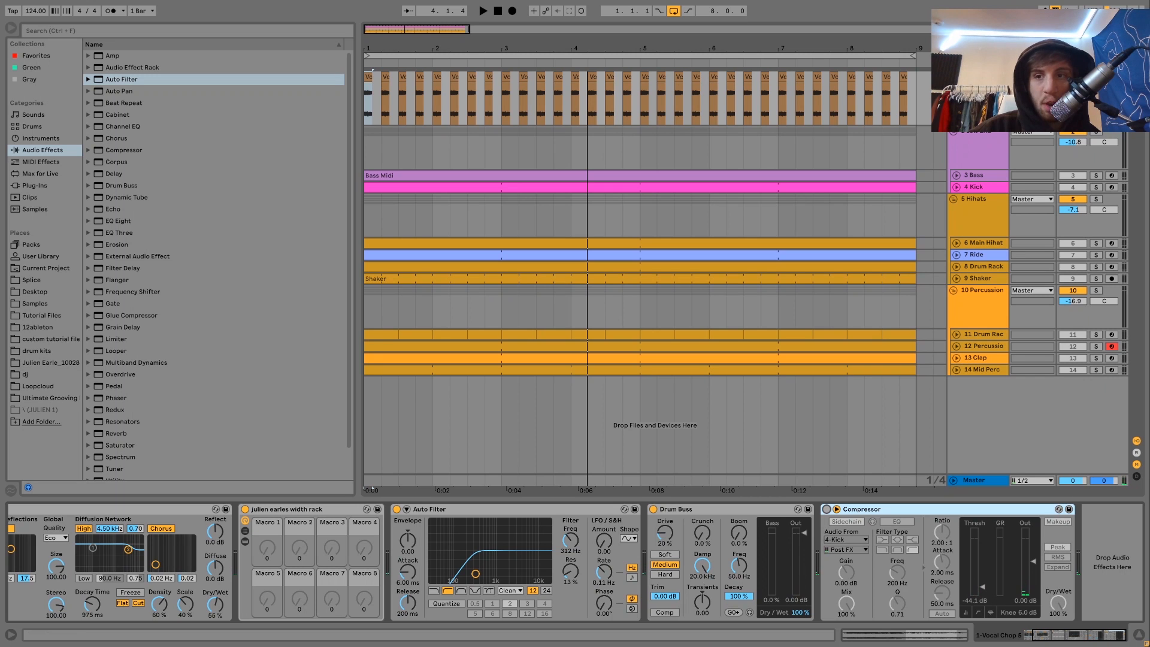
key(space)
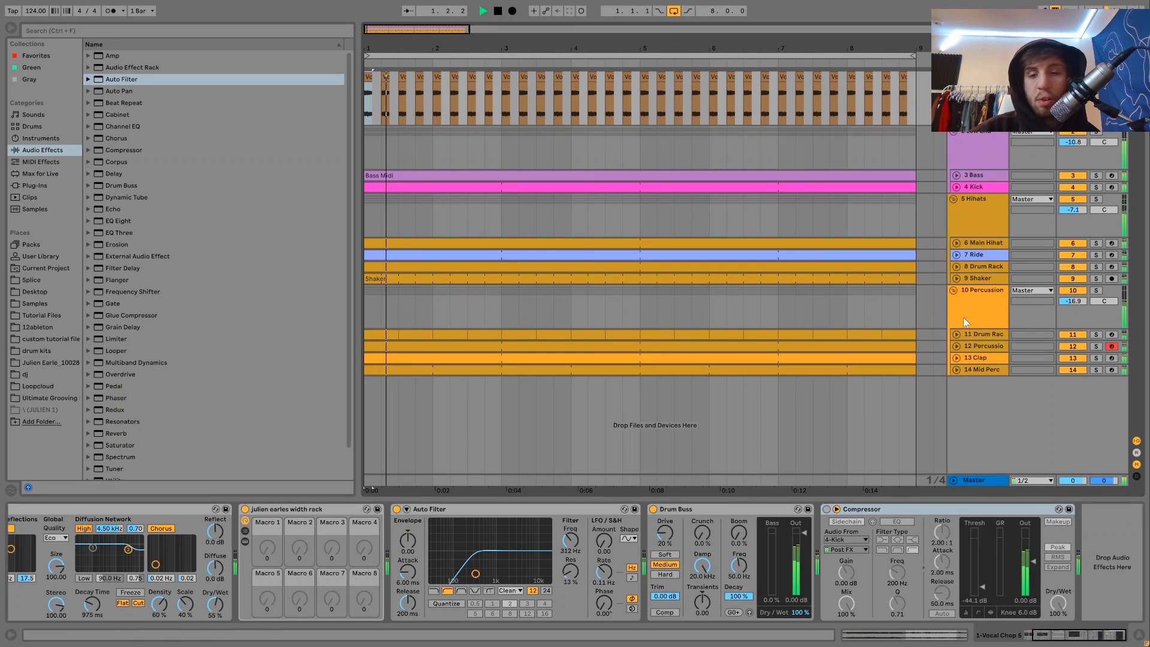
click(826, 509)
key(space)
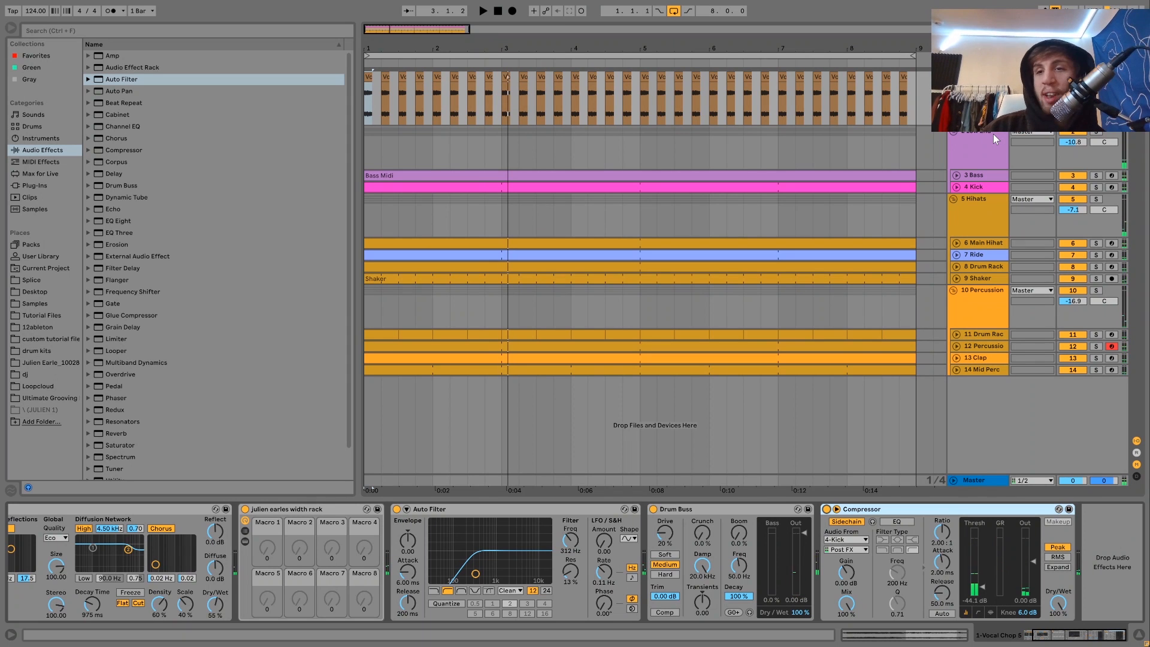
- Solo and unfold the Bass track, and open the Bass Midi clip's notes
click(1095, 176)
key(space)
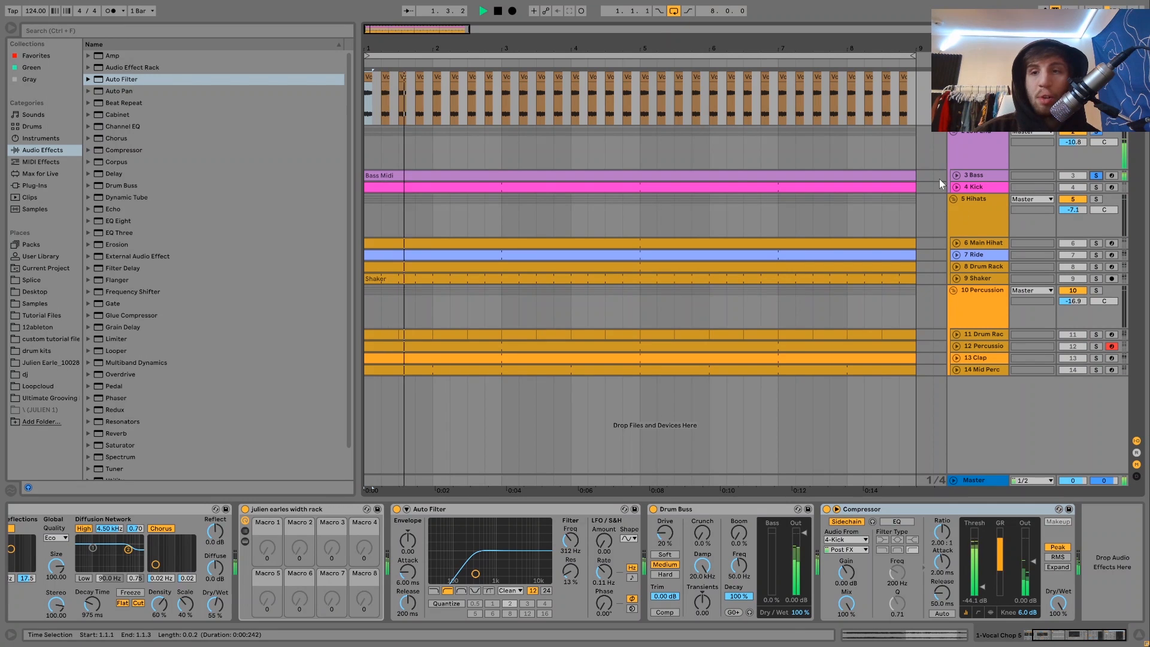
click(956, 175)
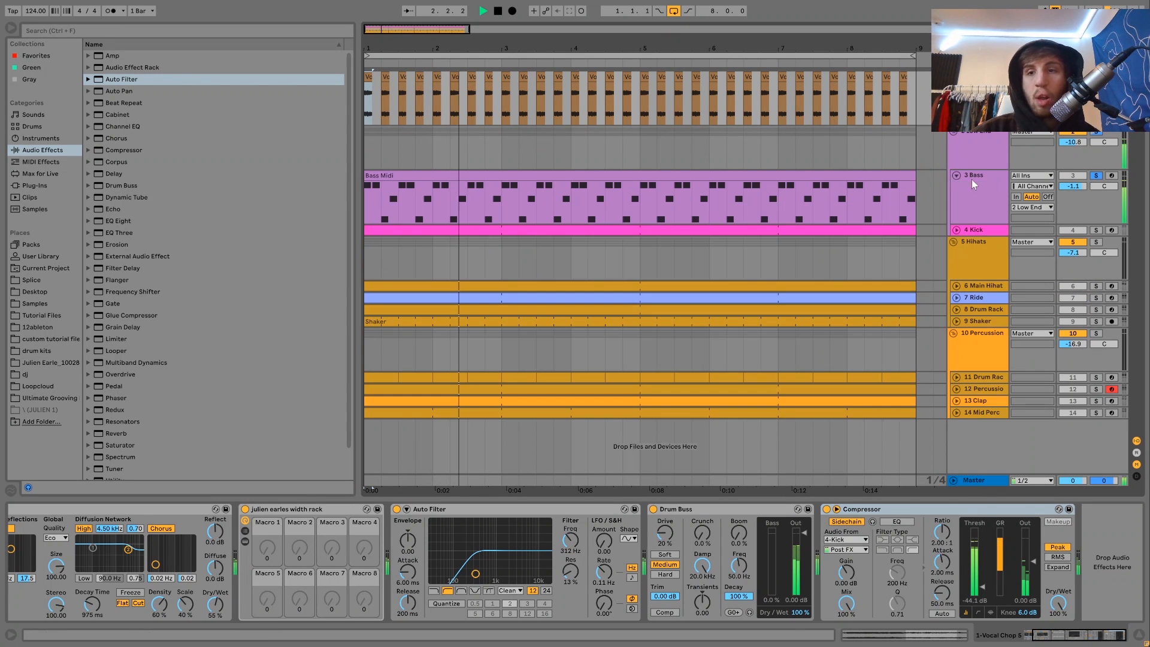
click(868, 181)
click(853, 172)
double_click(853, 171)
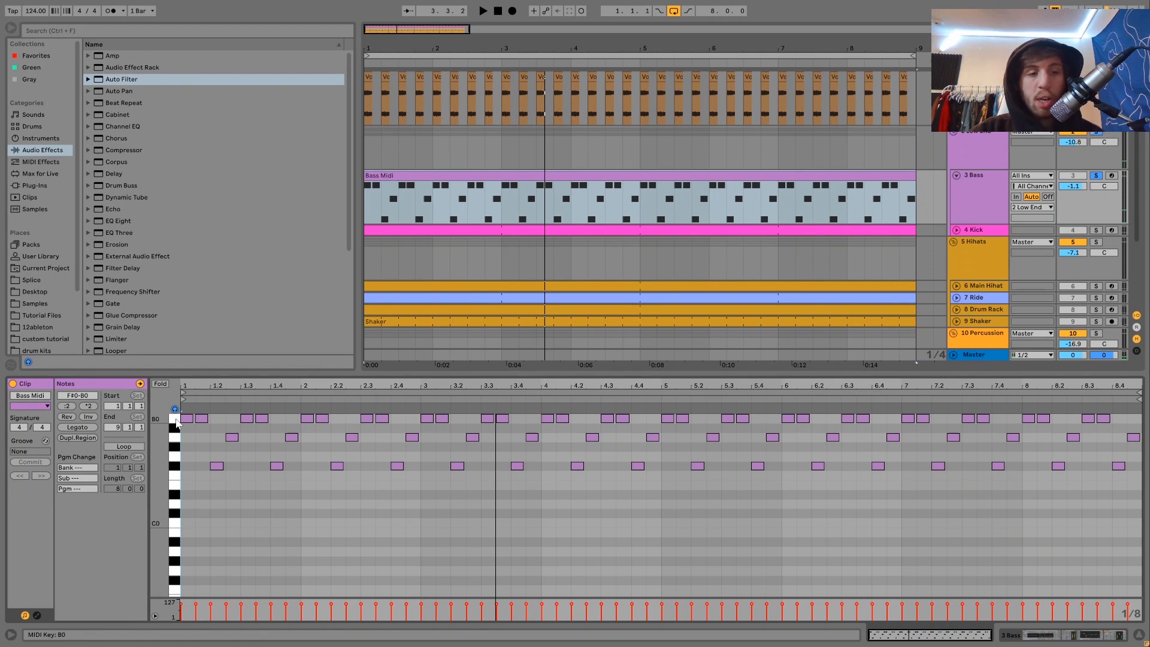
key(space)
- Audition all the Bass Midi notes two octaves higher and one octave higher, and bring them back down to F#0–B0
key(ctrl+a)
key(space)
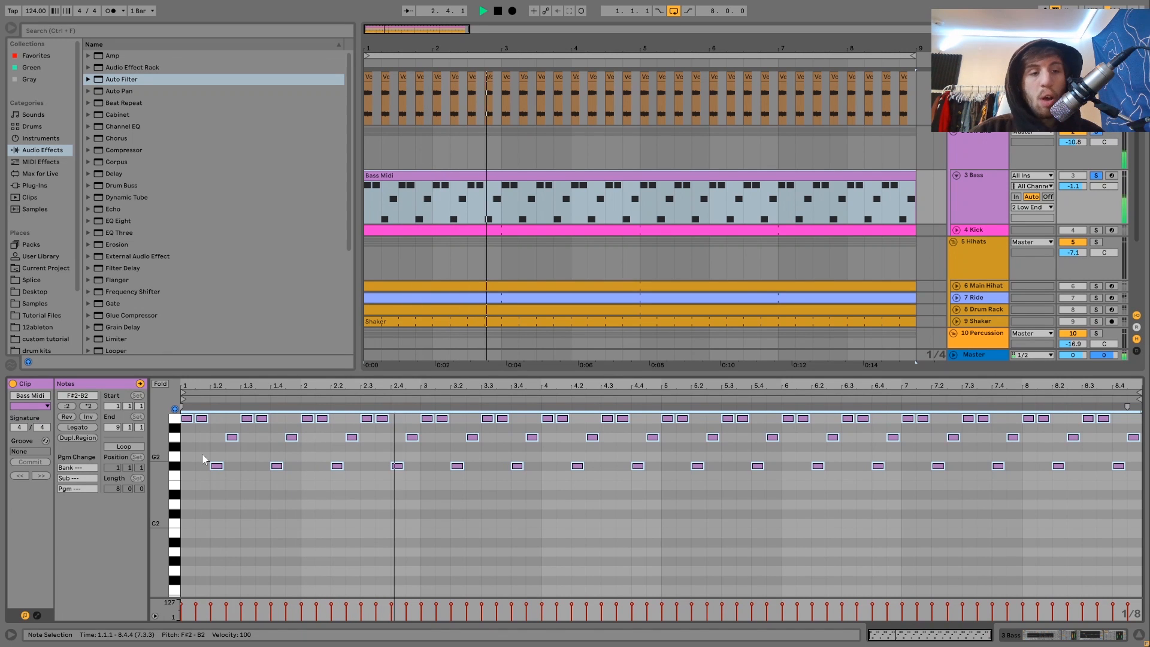
key(shift+Down)
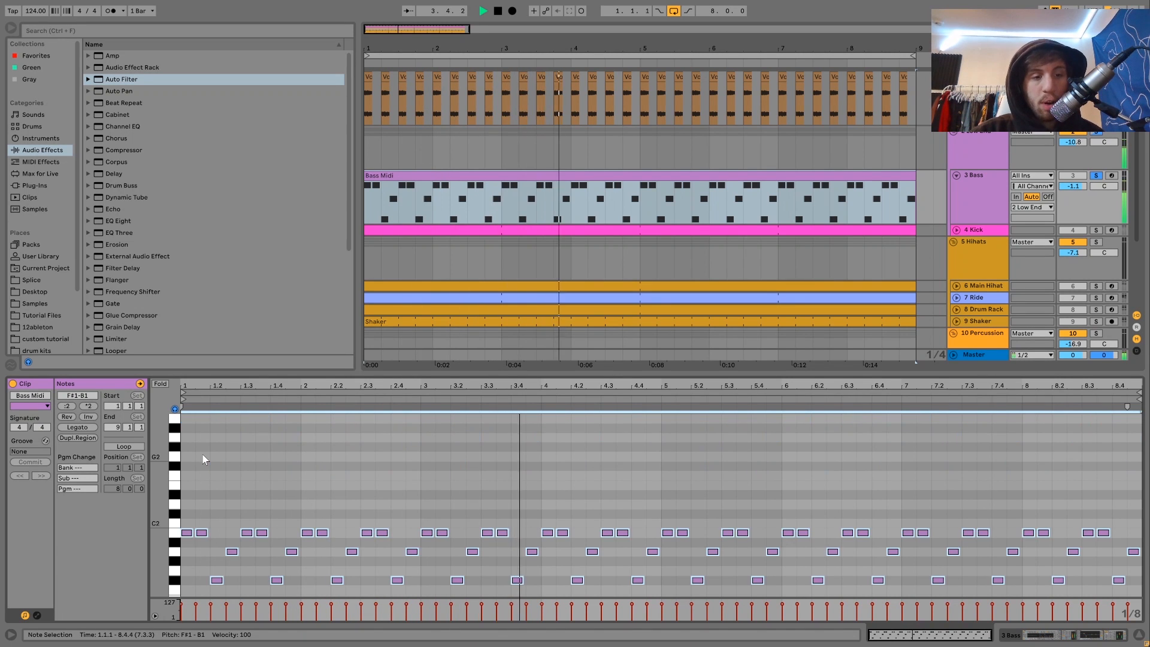
key(shift+Down)
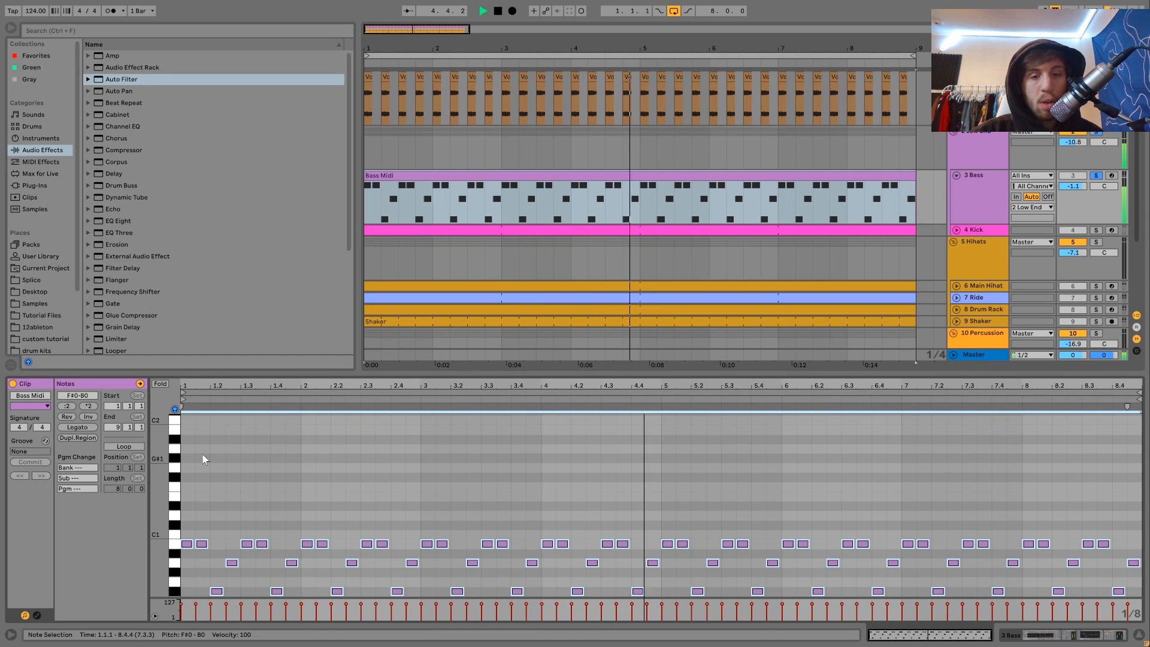
key(space)
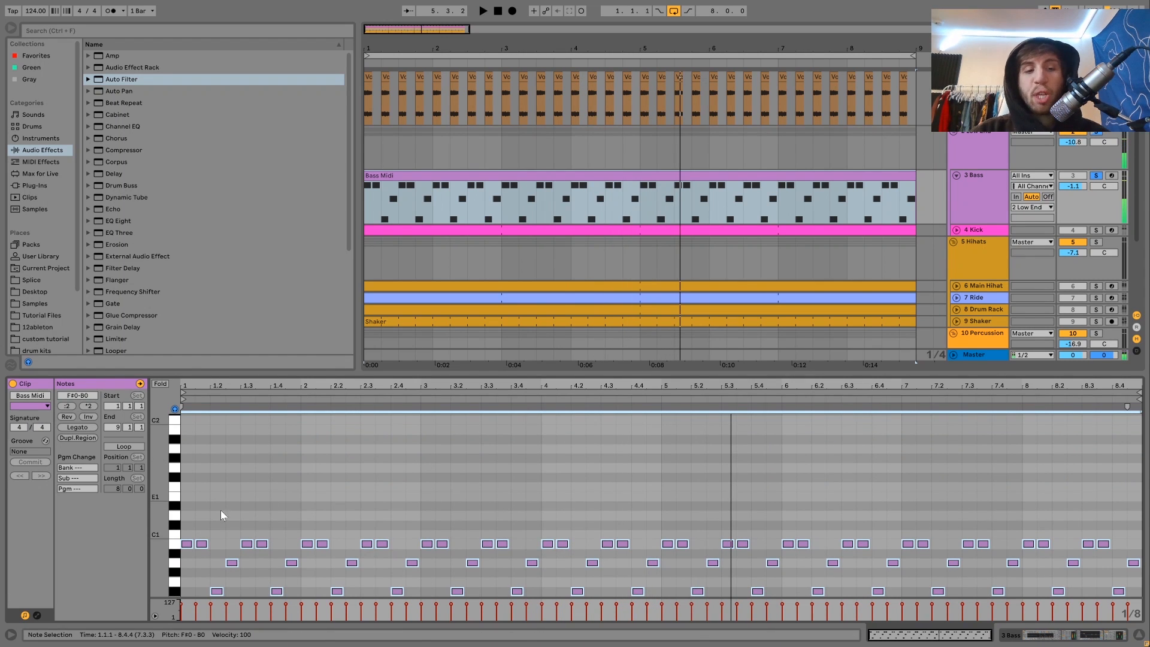
- Hear the bass within the full mix by removing its solo, and show the Bass track's device chain
key(space)
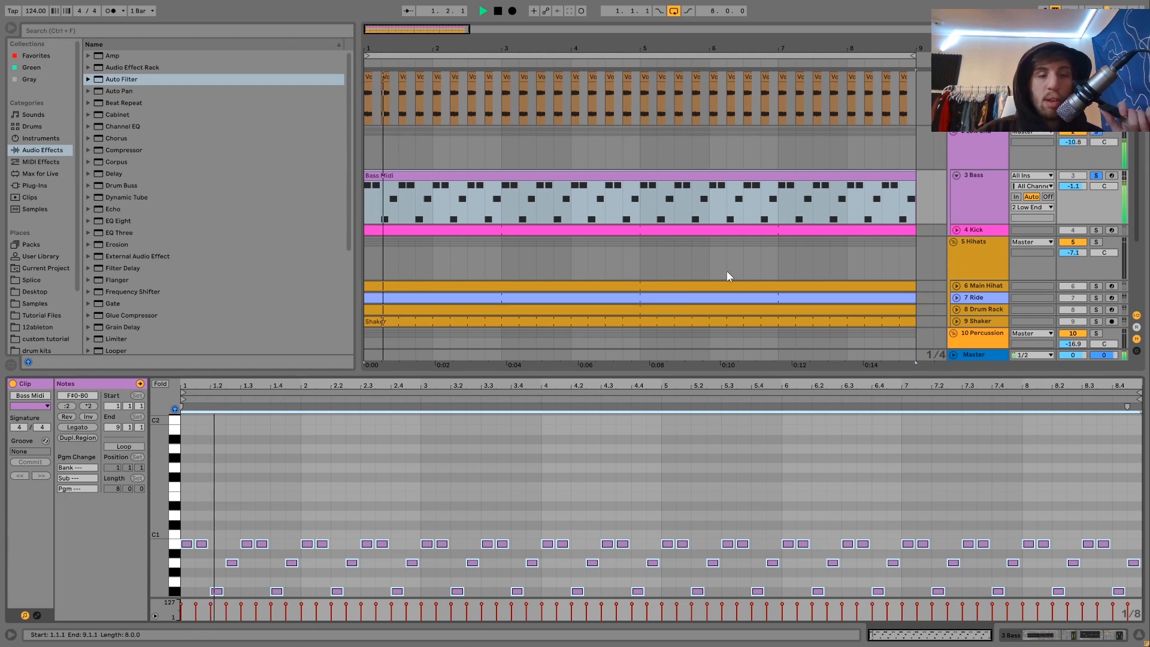
click(1096, 176)
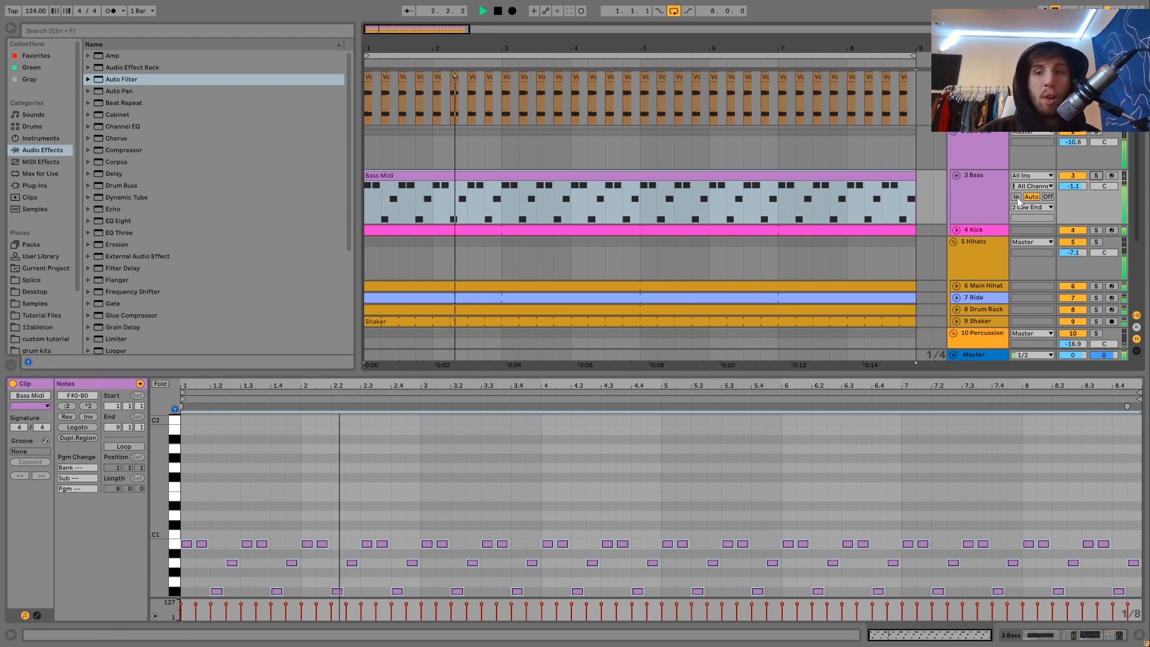
key(space)
double_click(977, 200)
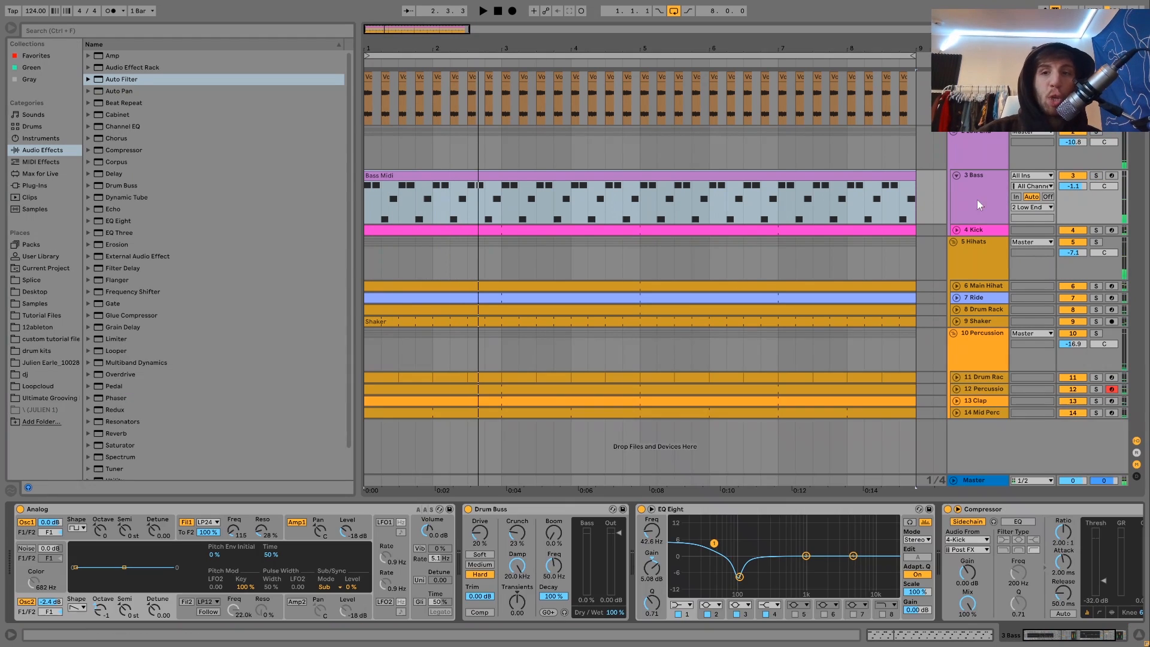
- Solo the Bass track again and audition it through its full device chain
click(1096, 176)
key(space)
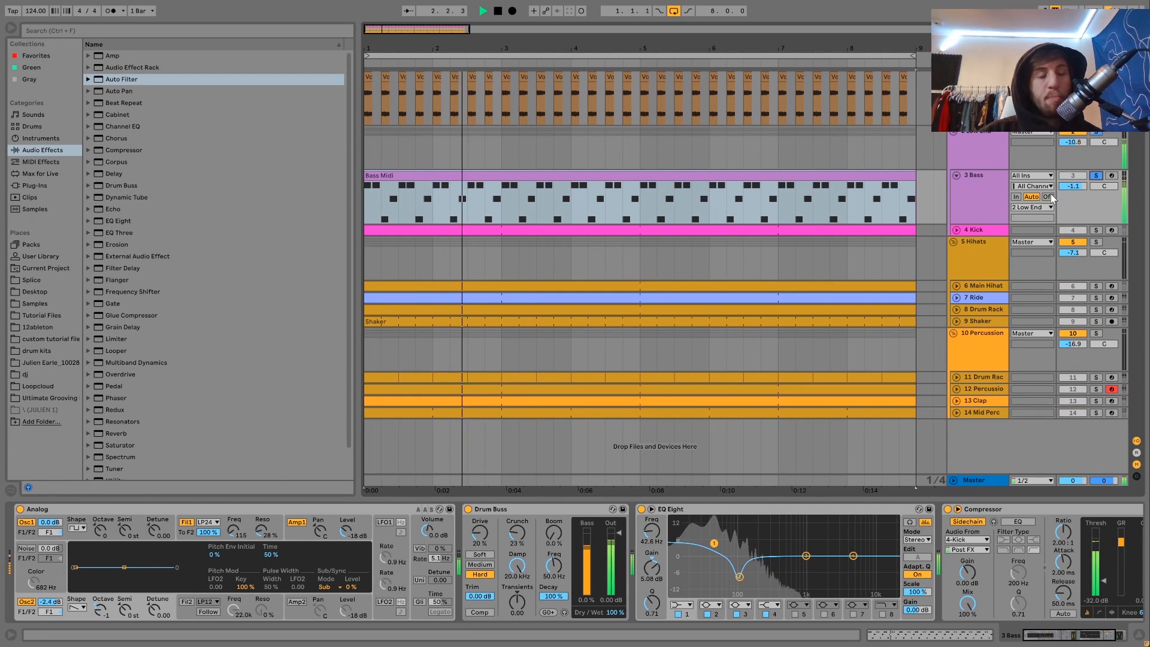
key(space)
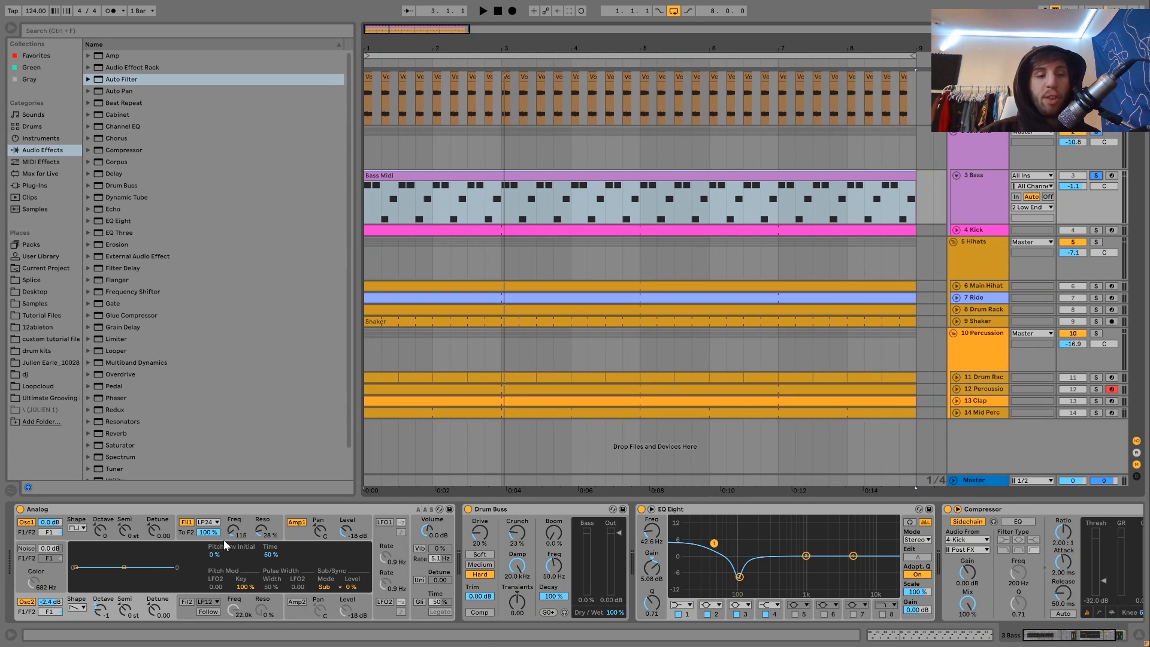
- Compare the soloed bass with Filter 1 of the Analog synth switched off and on
key(space)
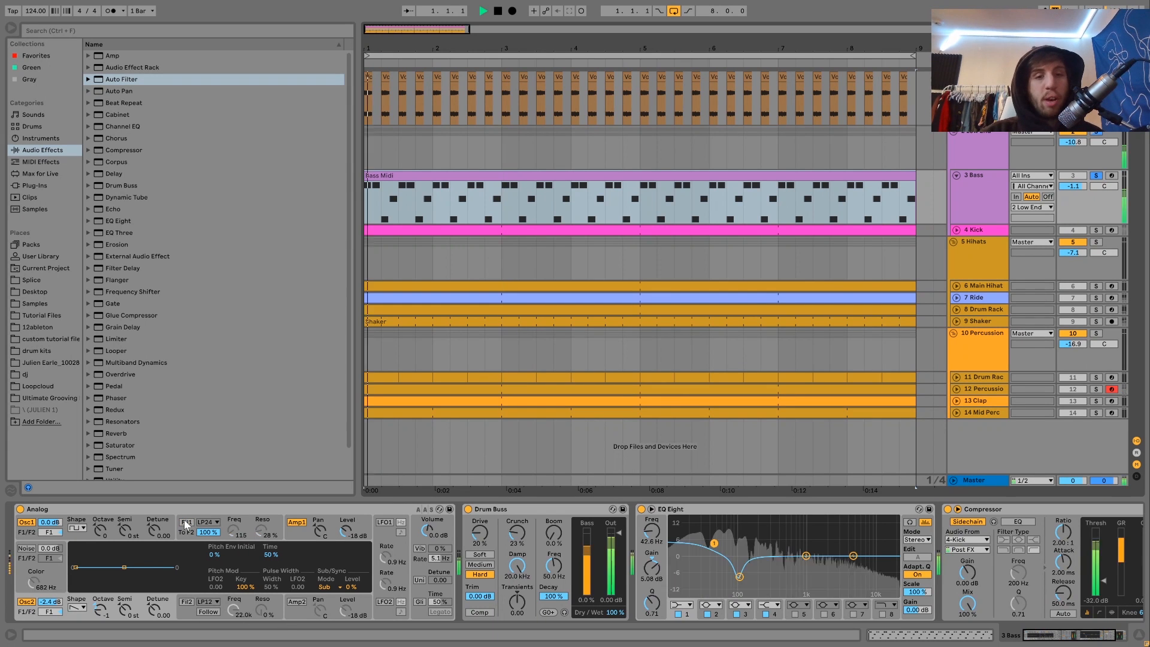
key(space)
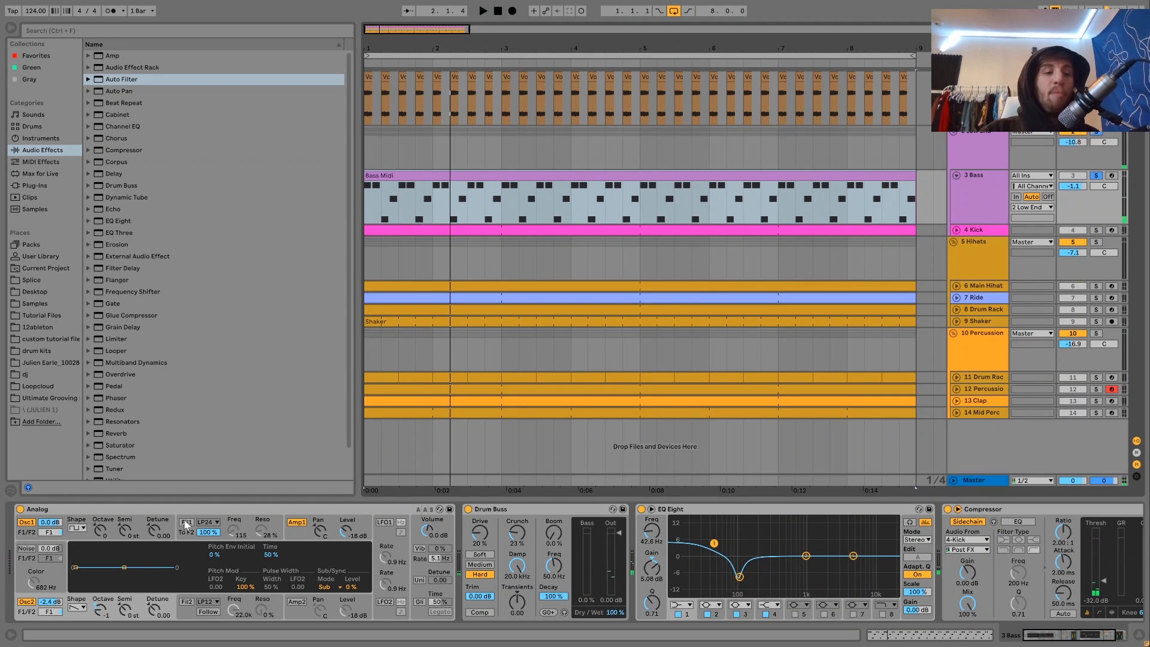
key(space)
click(186, 522)
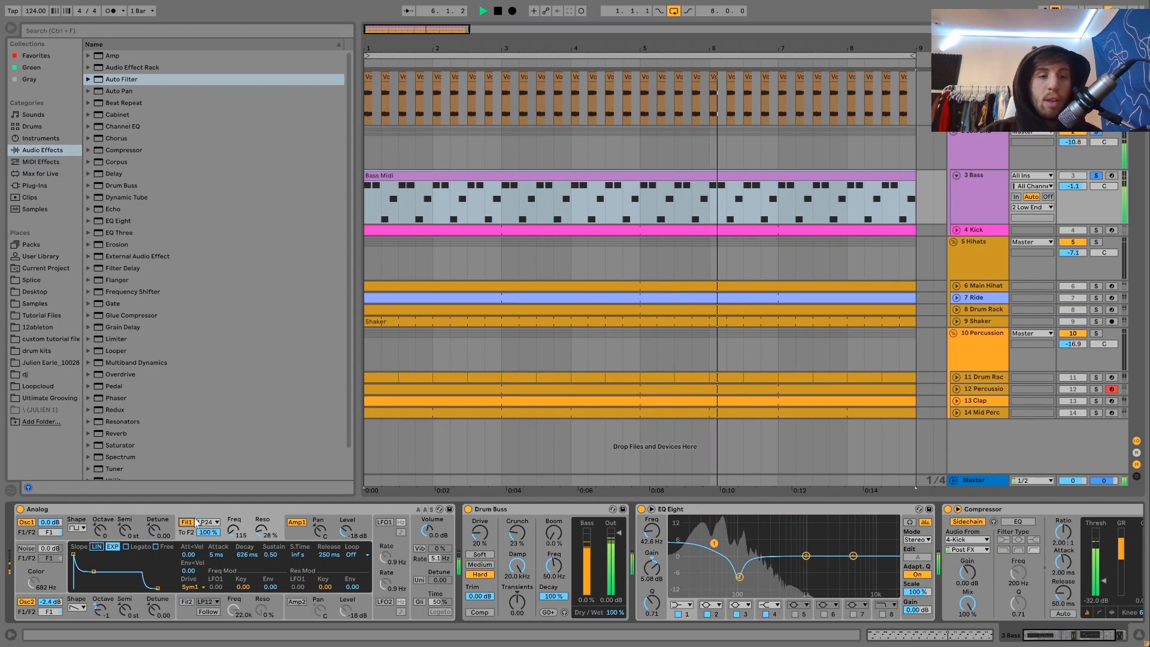
key(space)
key(space)
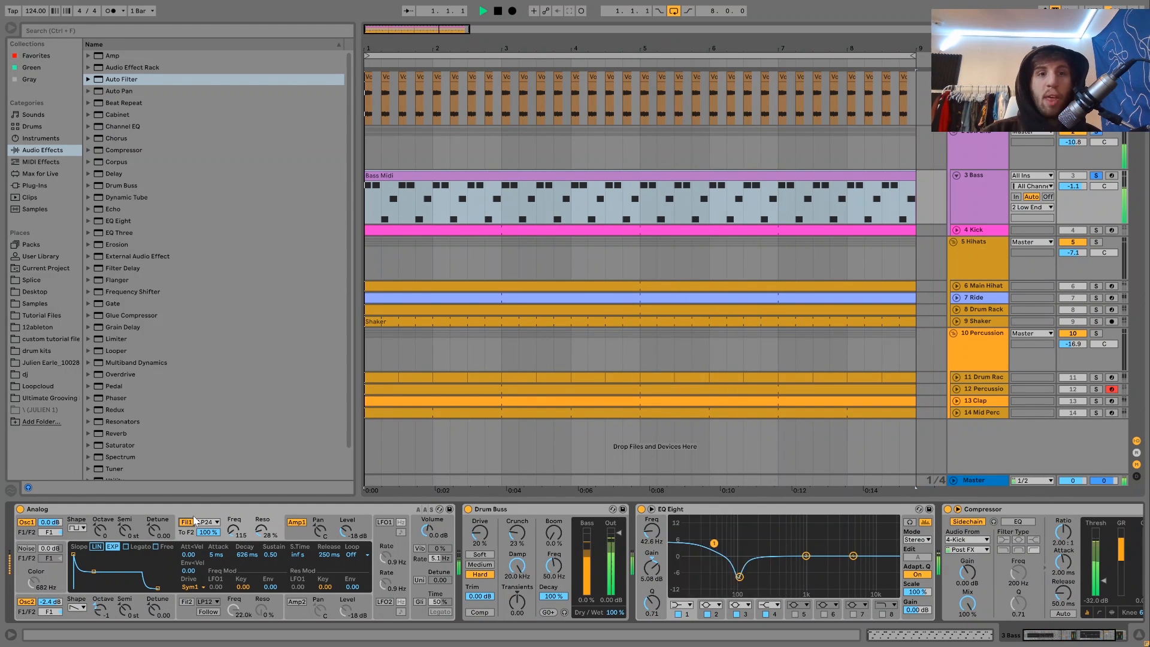
key(space)
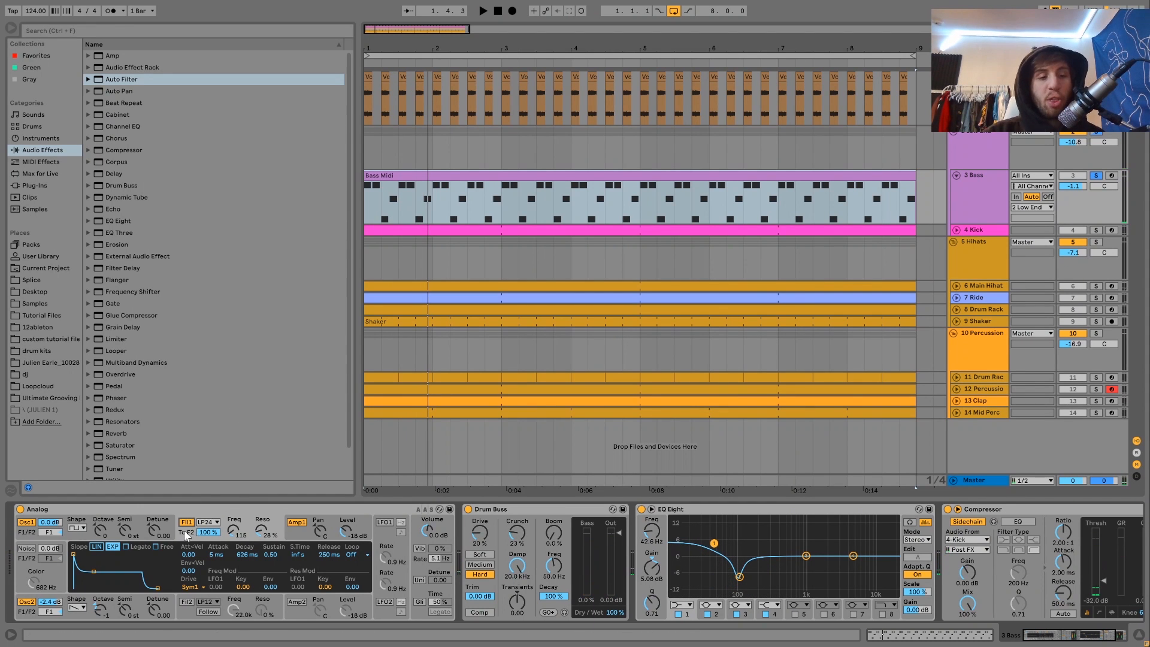
- Switch off Analog's Filter 1 to hear the unfiltered oscillators, and turn it back on
click(186, 522)
key(space)
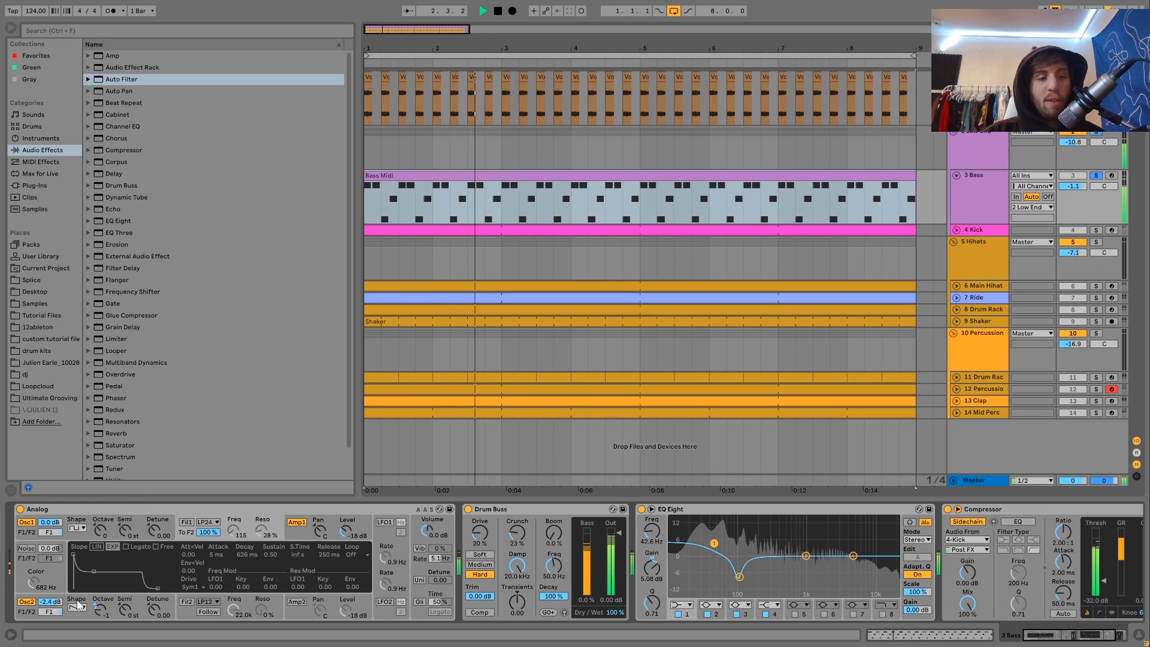
click(187, 523)
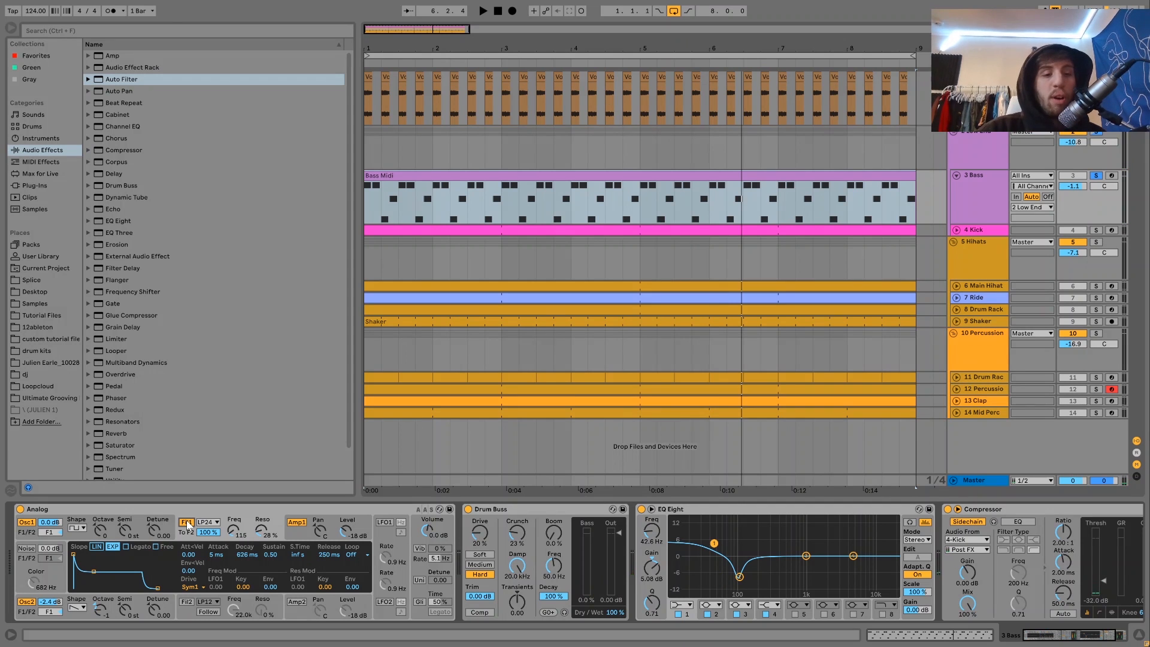
- Audition the filtered bass and show the Amp 1 envelope settings in Analog
key(space)
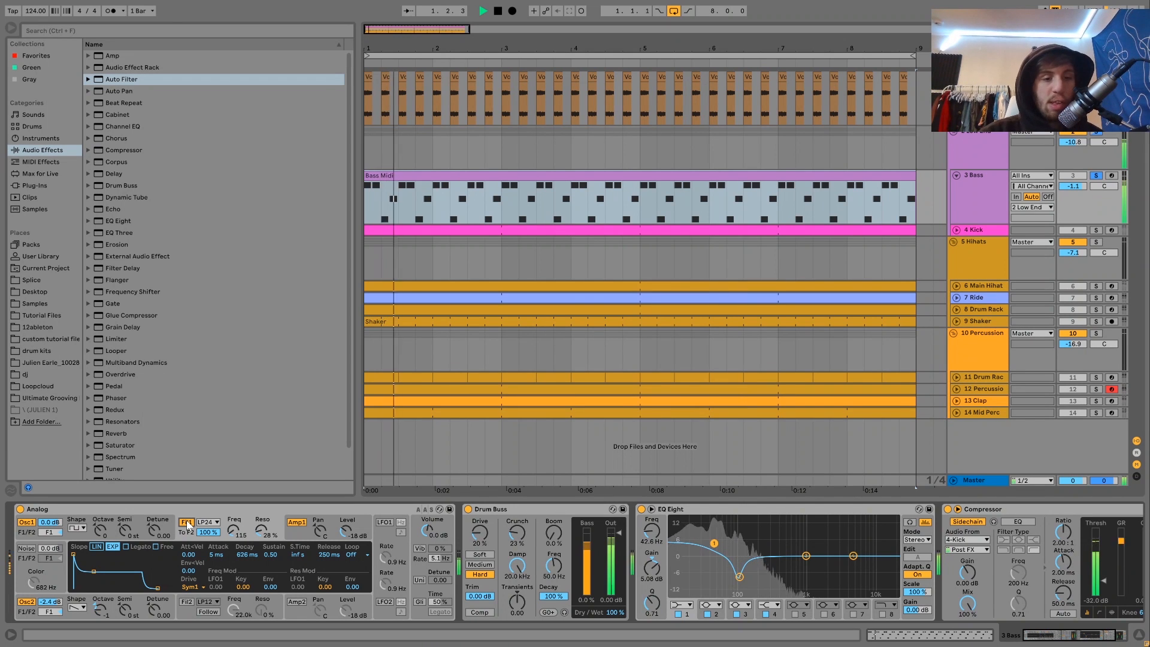
click(296, 535)
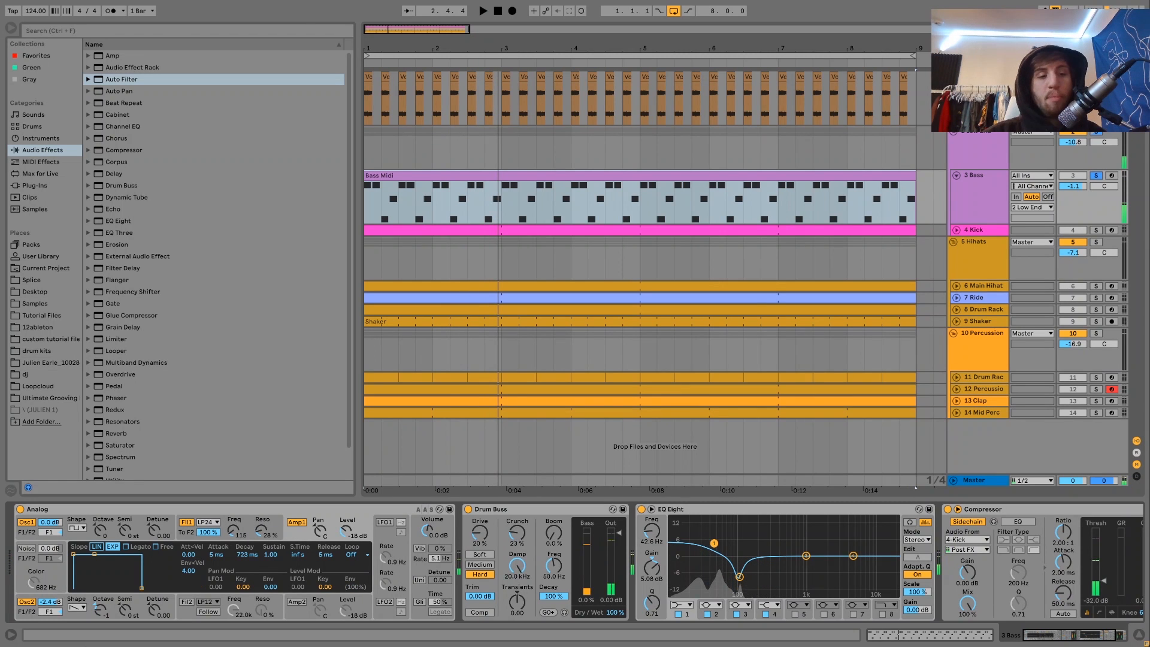
- Compare the soloed bass with its Drum Buss bypassed and enabled
scroll(261, 515, right, 3)
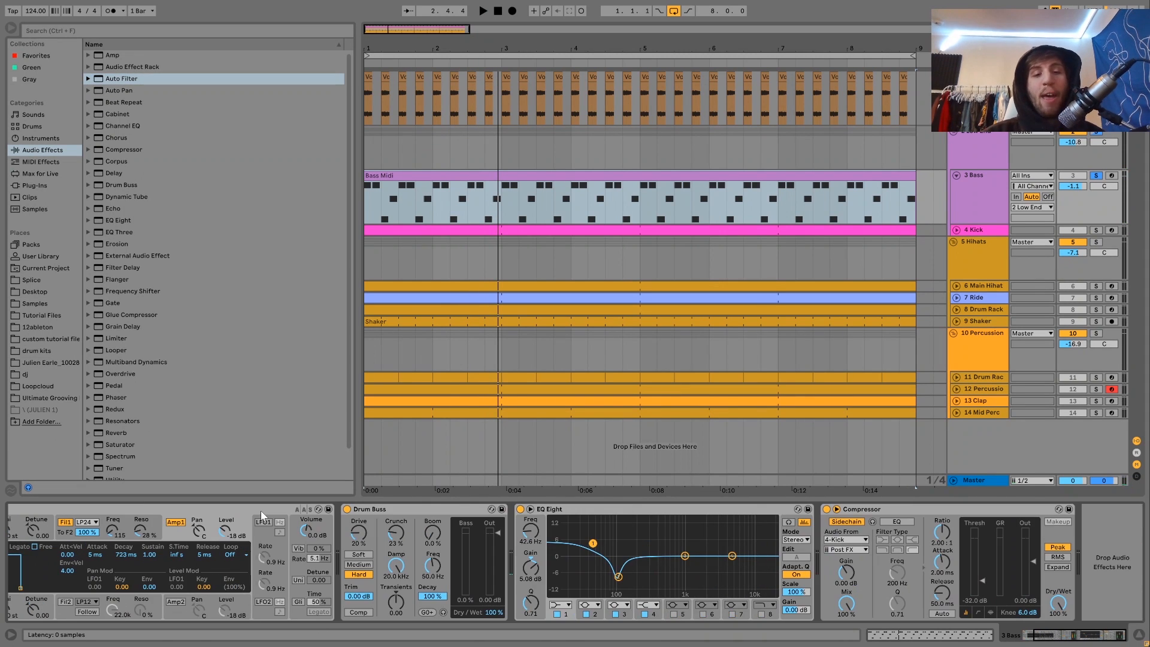
key(space)
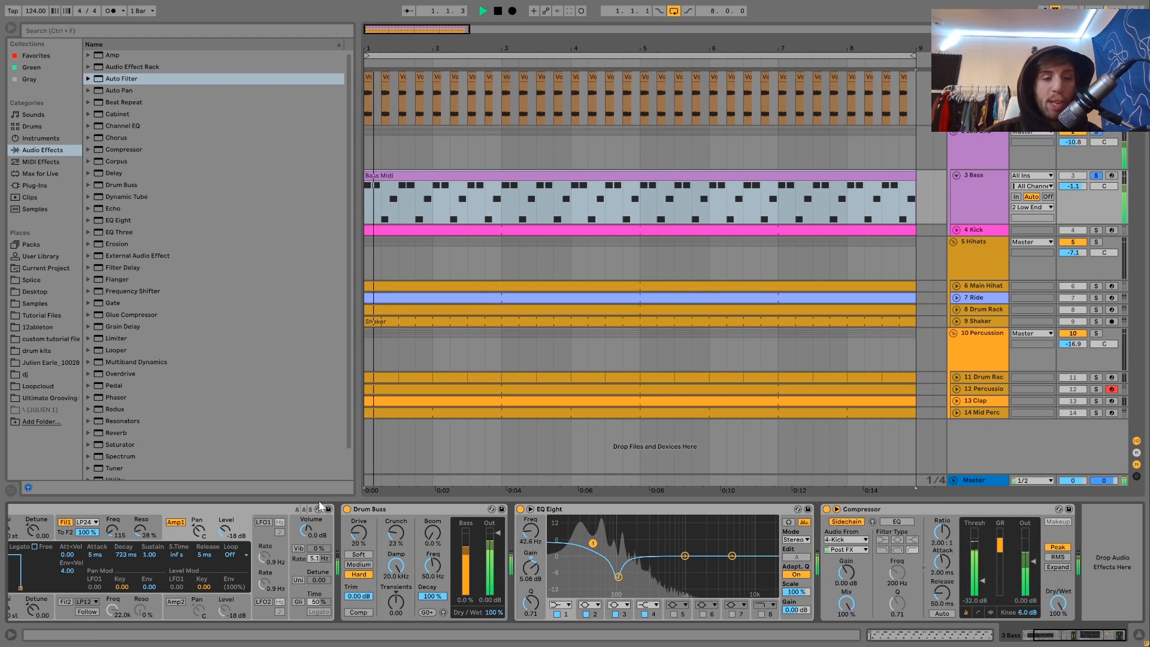
click(346, 509)
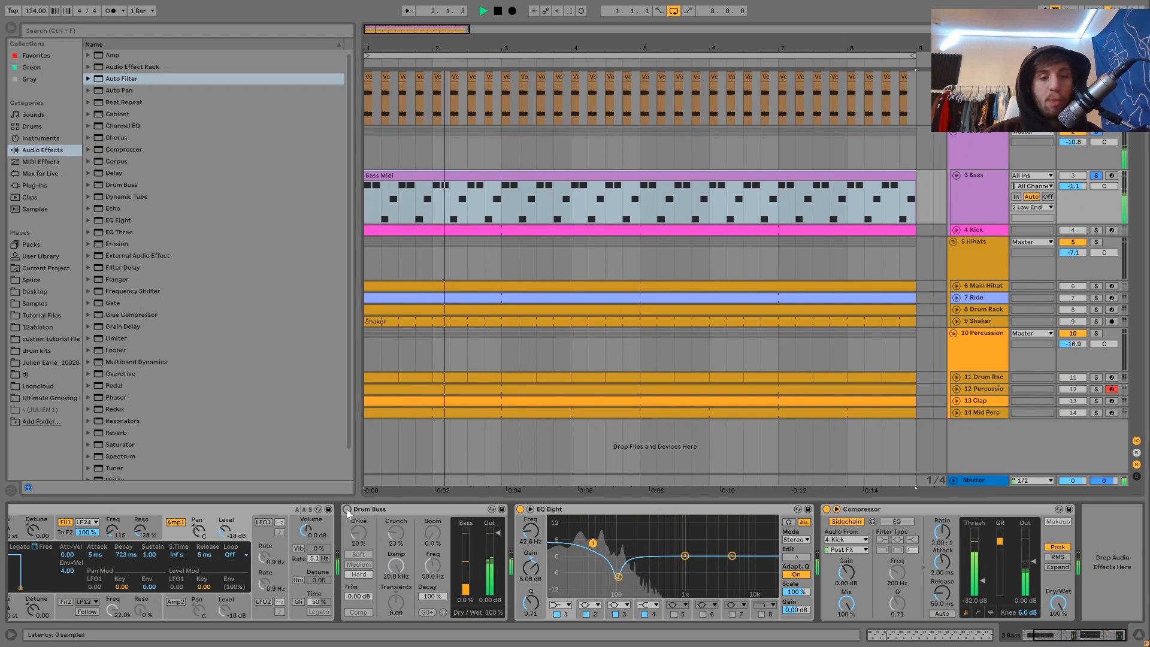
click(346, 509)
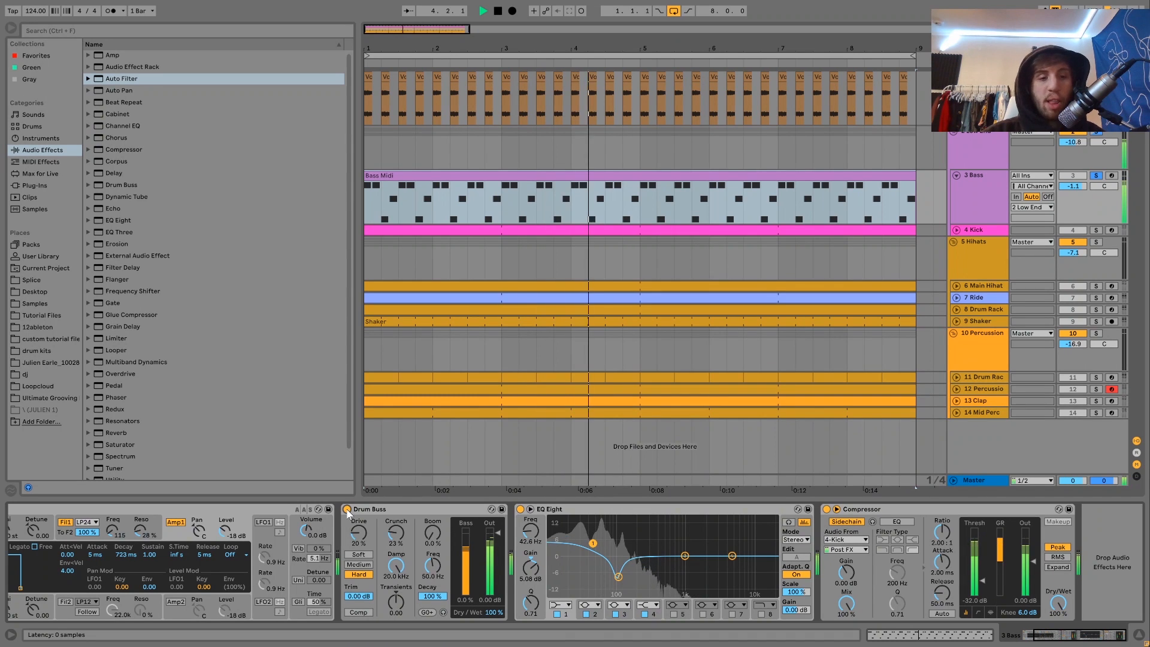
key(space)
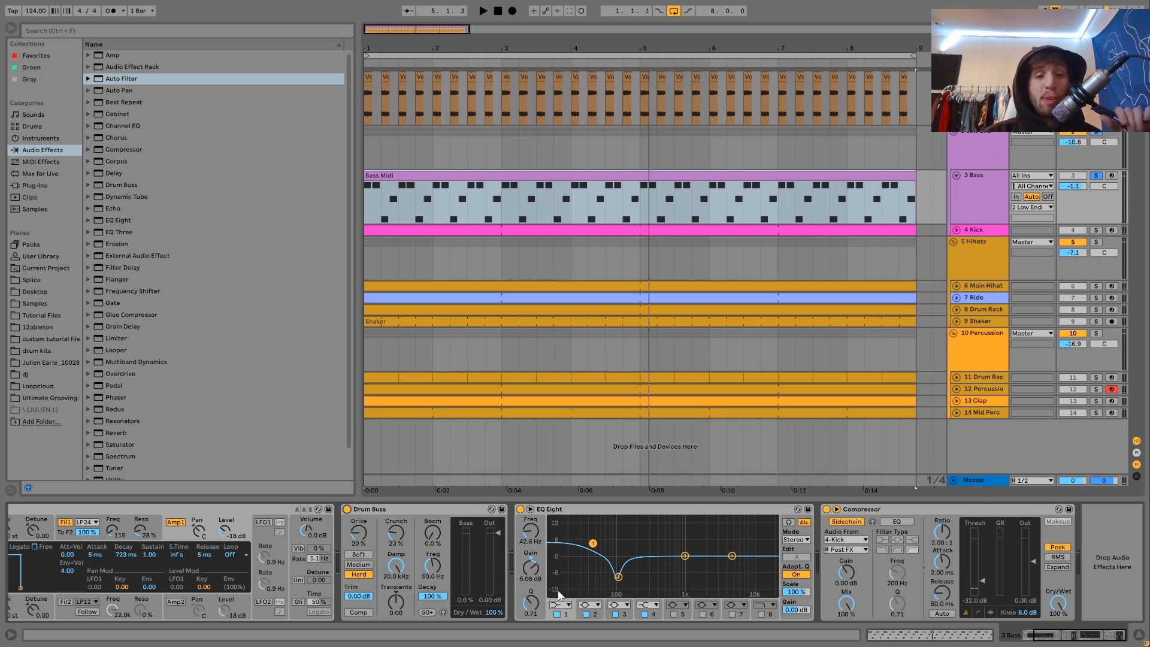
- Audition the soloed bass and inspect the low-frequency cut band in its EQ Eight
key(space)
click(619, 577)
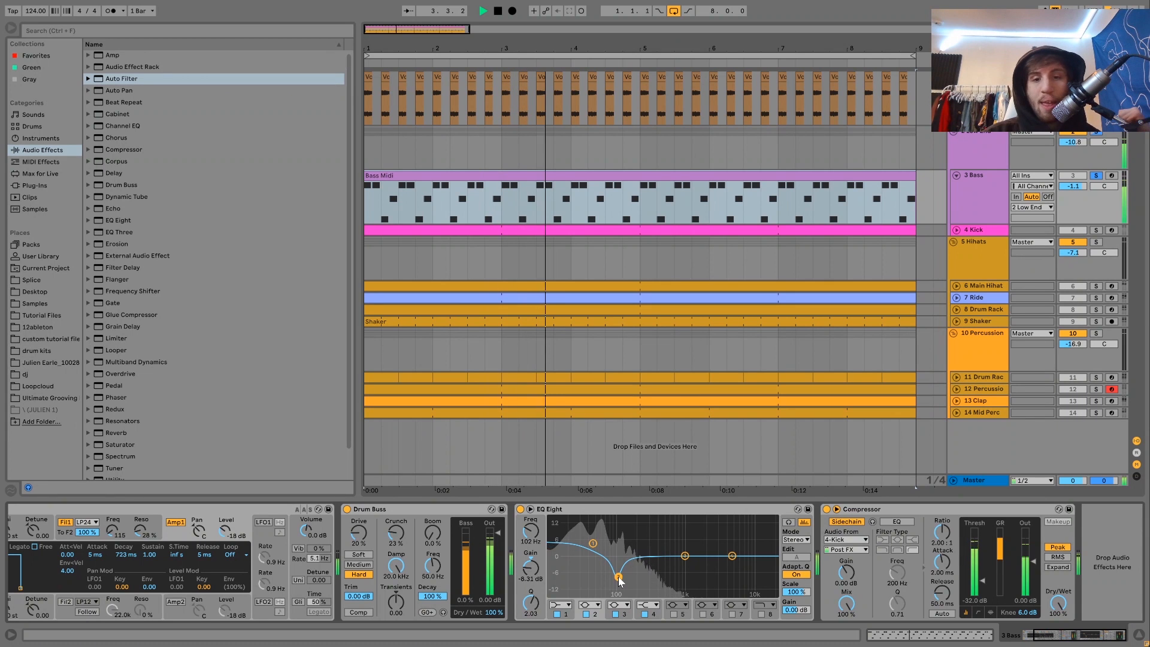
key(space)
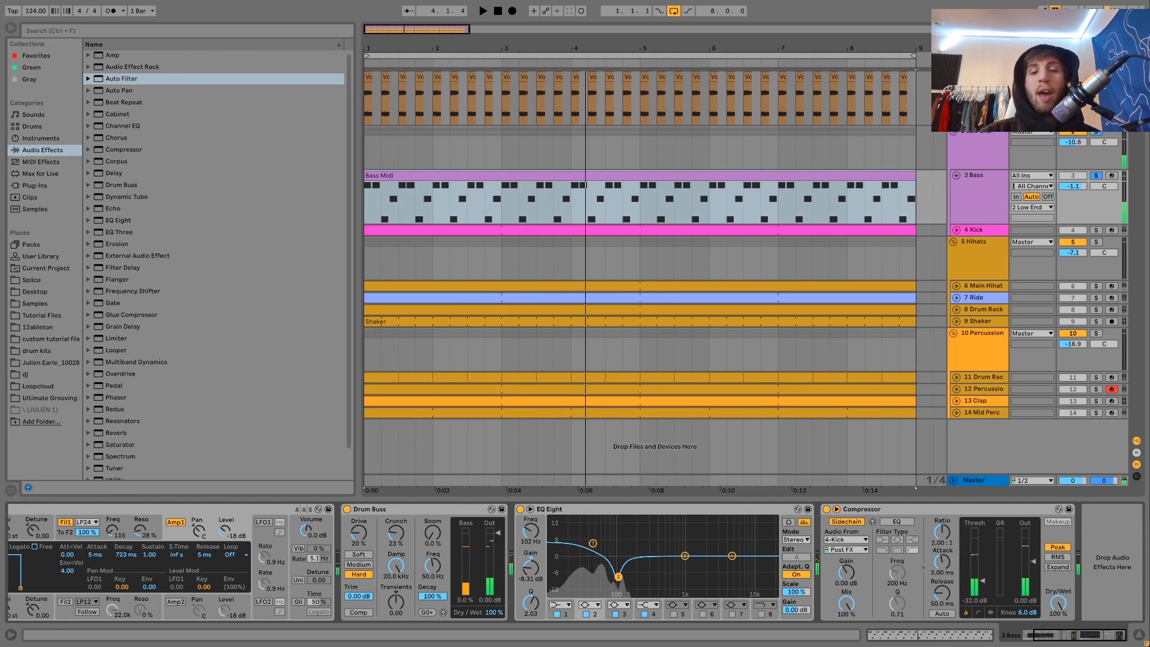
key(space)
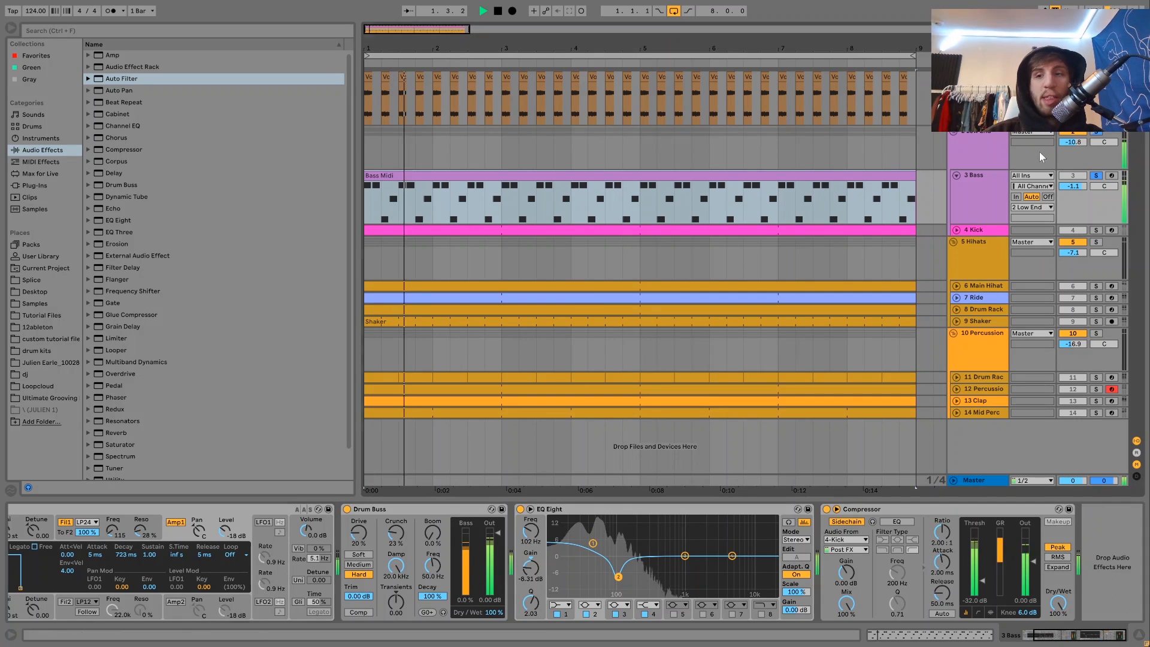
click(986, 180)
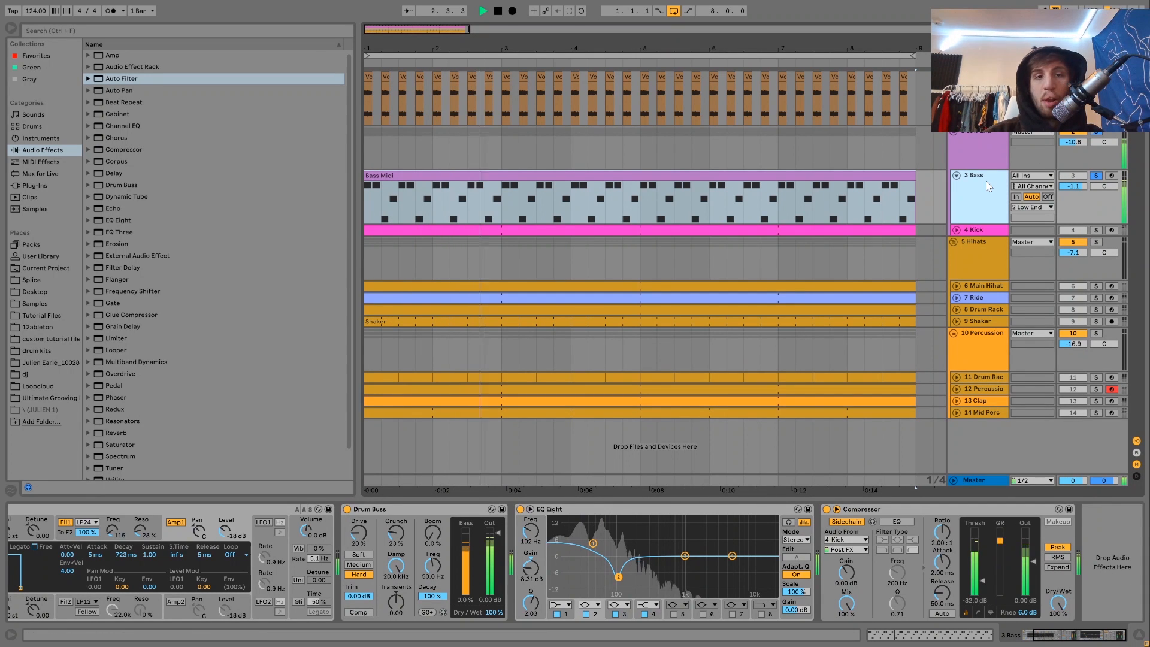
click(1098, 177)
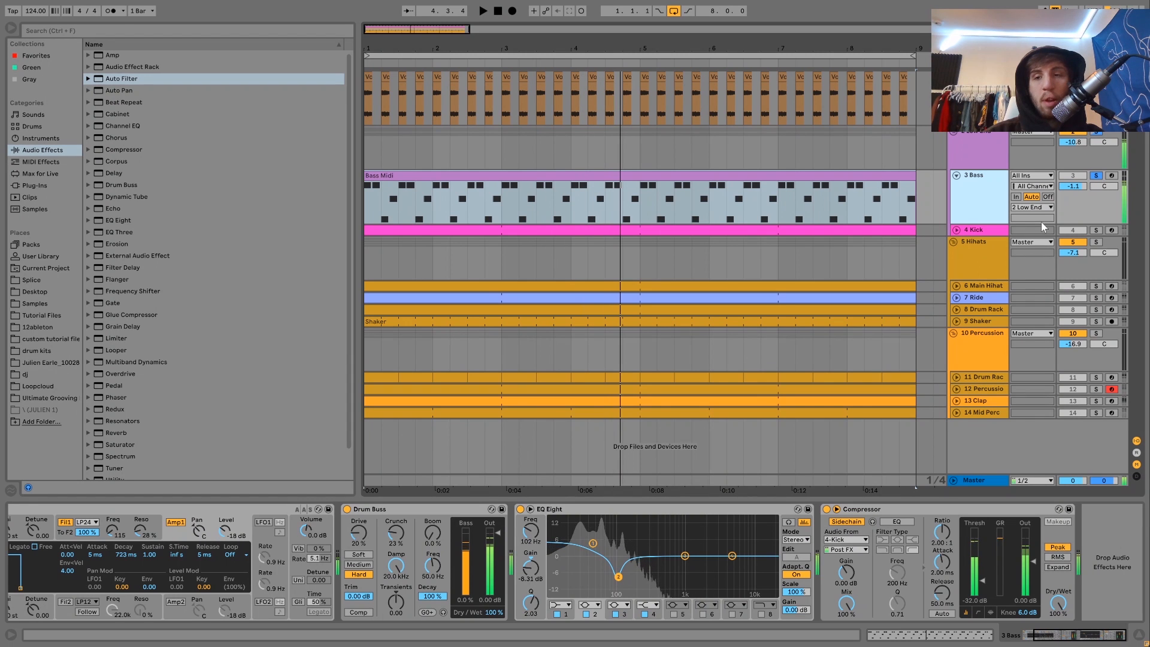
- Solo the Kick track, unfold it and play its sample and pattern
click(988, 229)
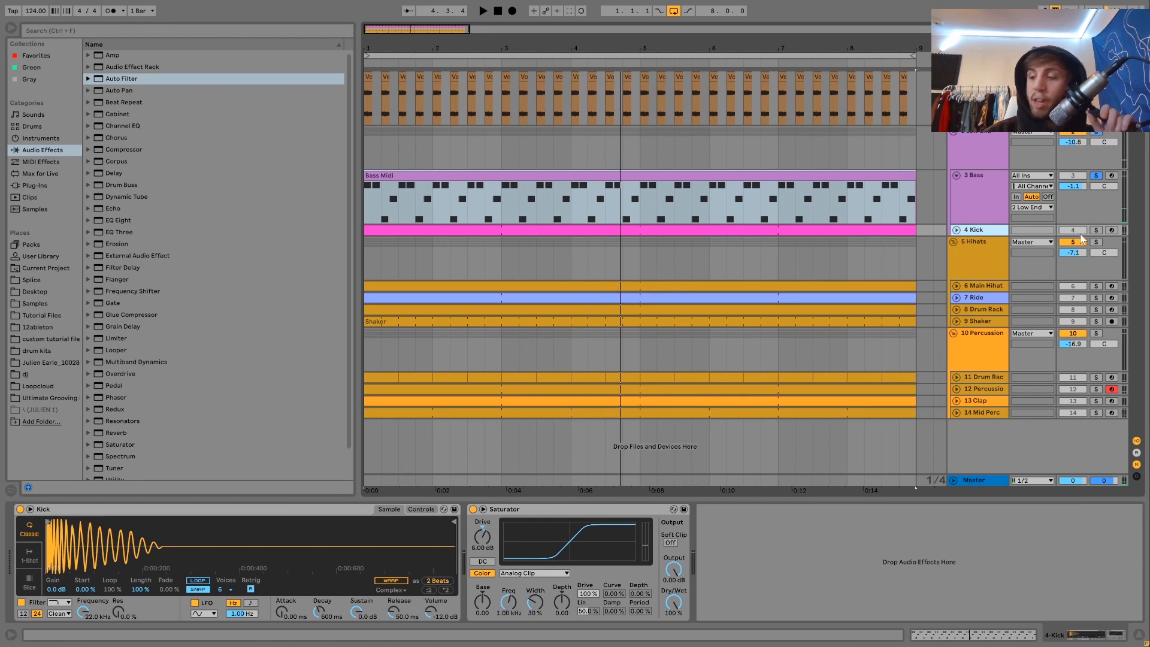
key(space)
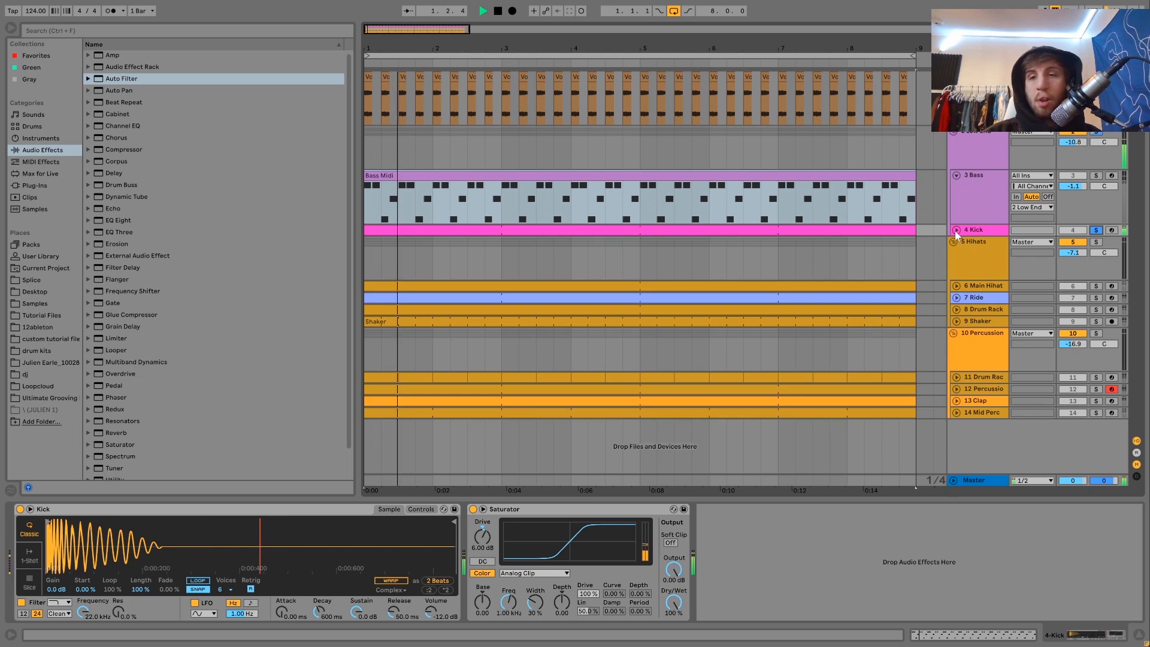
click(955, 230)
click(988, 229)
key(space)
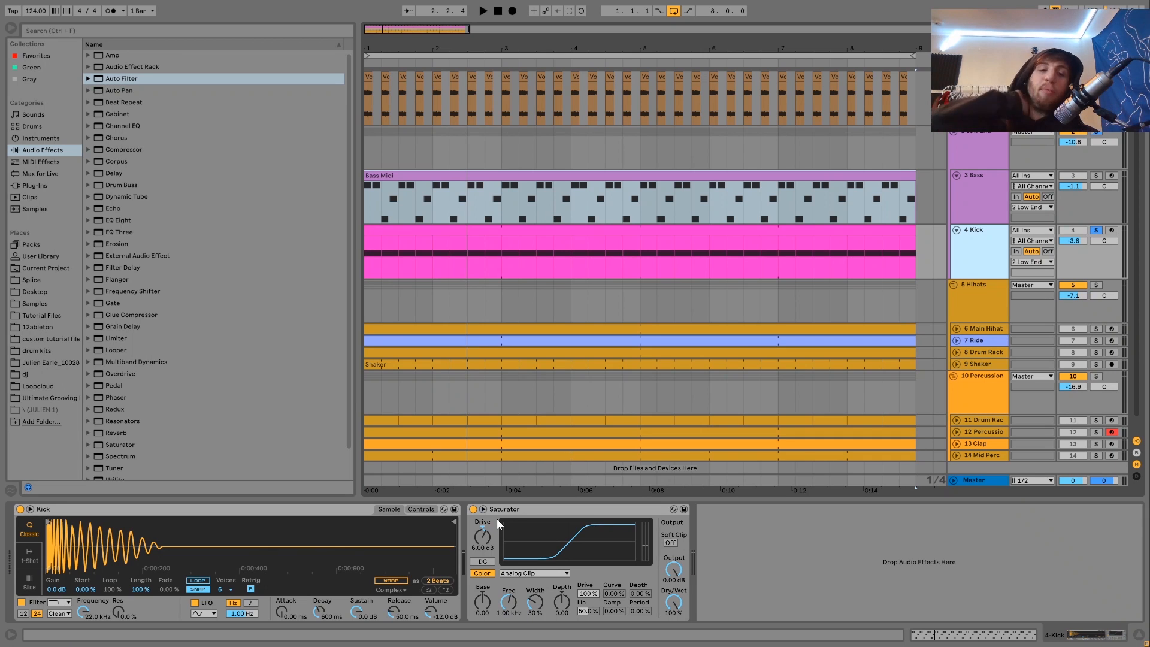
- Compare the soloed kick with its Saturator bypassed and enabled
click(472, 509)
key(space)
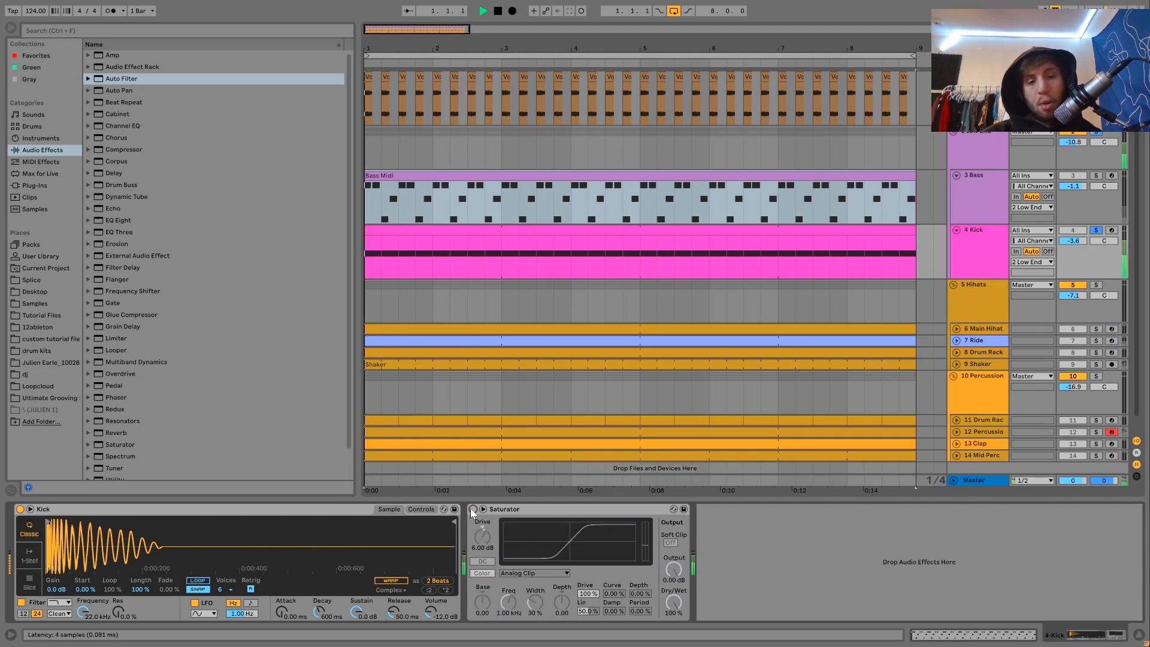
click(472, 509)
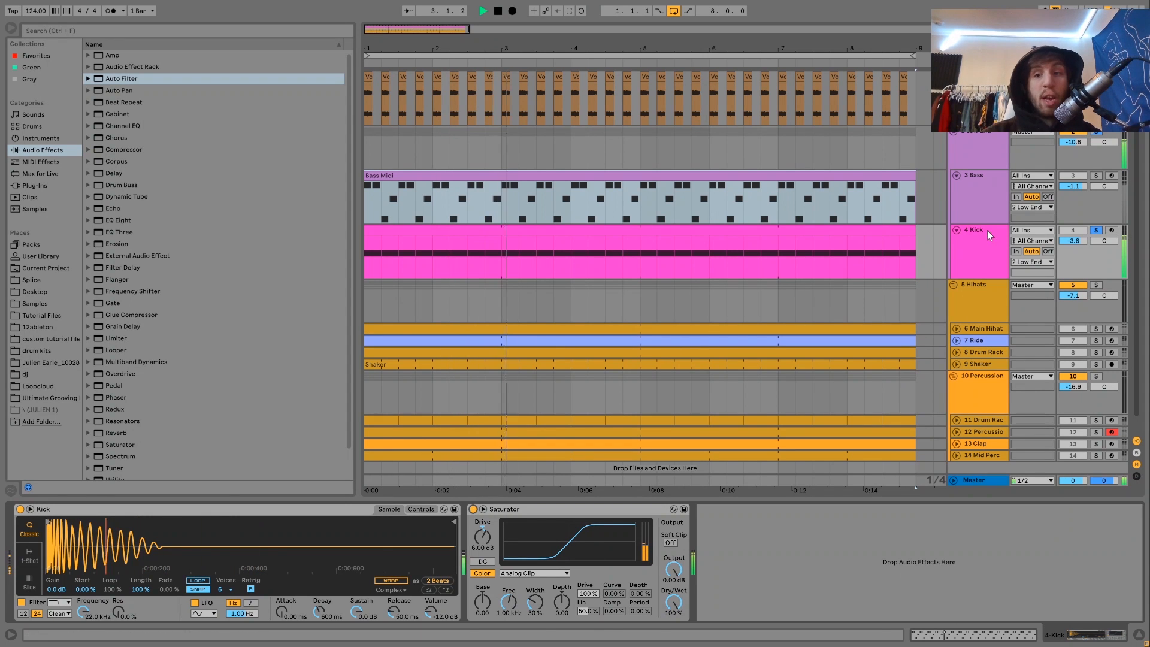
click(972, 250)
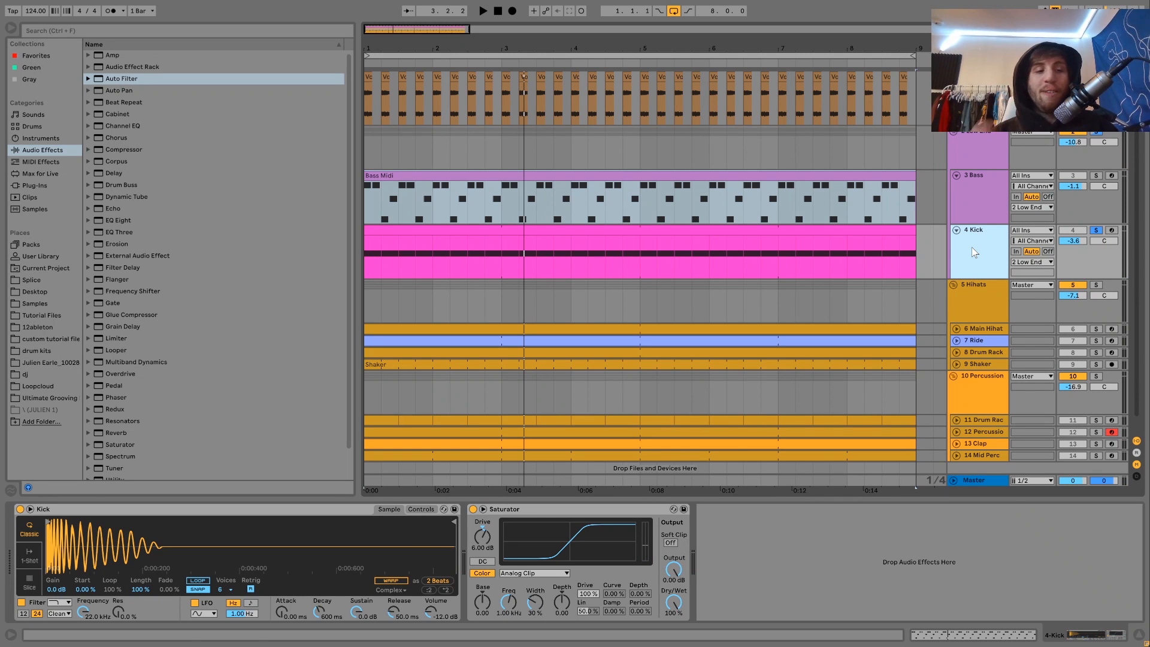
- Play the kick and zoom into its sample waveform to examine the transient, then restore the full waveform view
key(space)
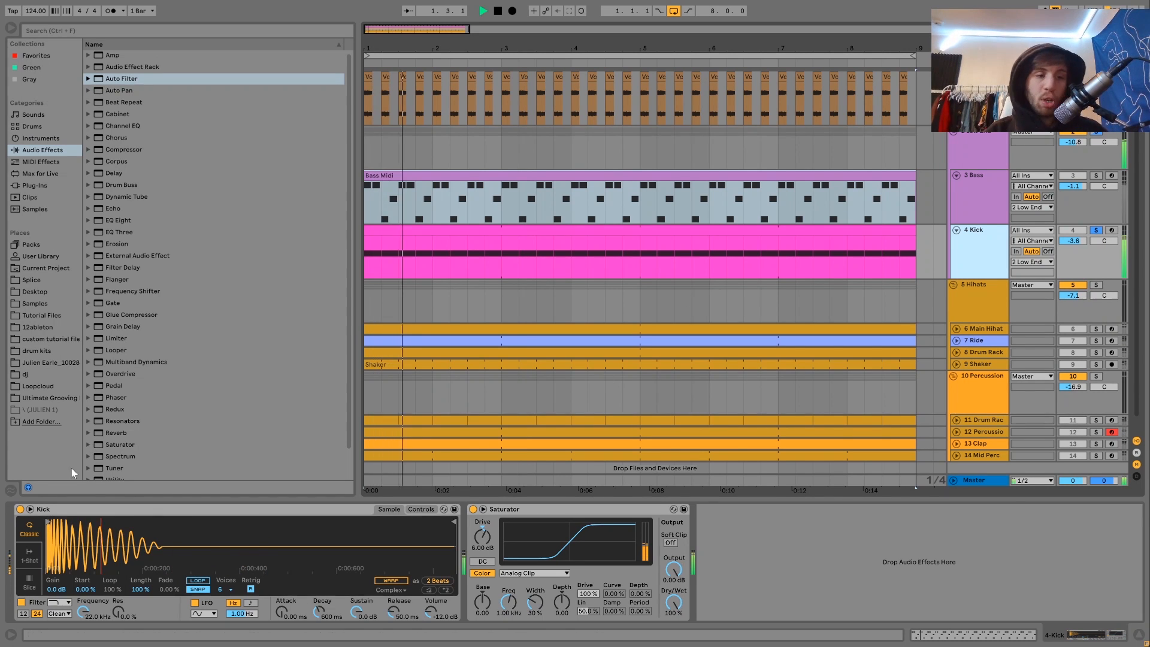
mouse_move(47, 540)
mouse_down()
mouse_move(47, 604)
mouse_move(58, 561)
mouse_up()
key(space)
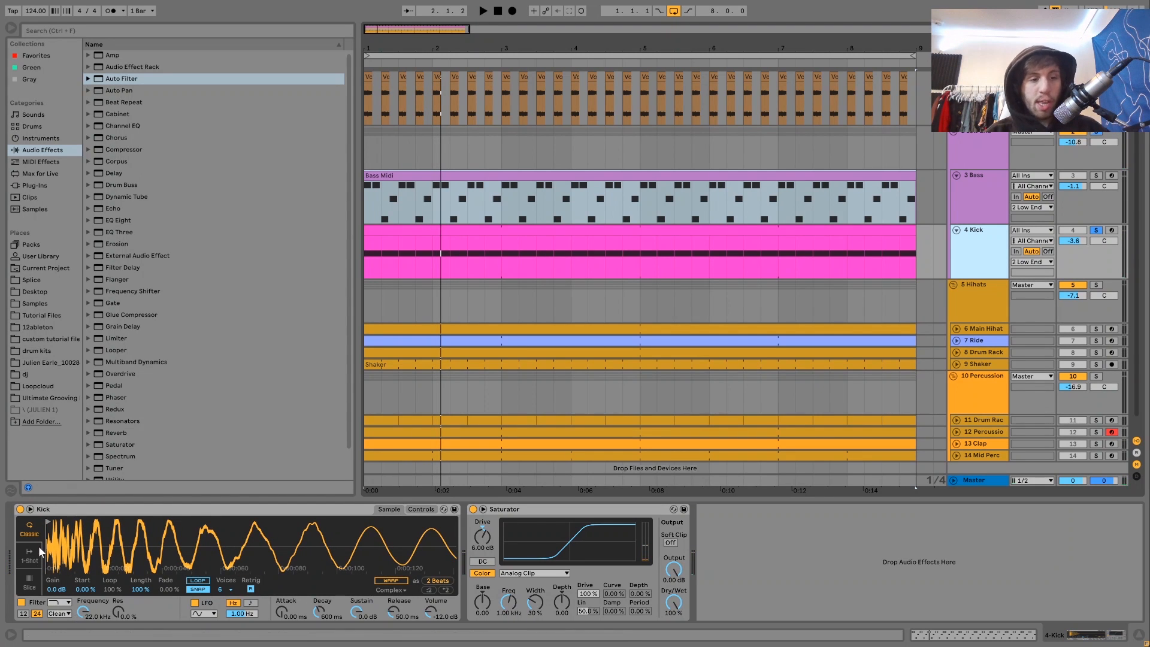
key(space)
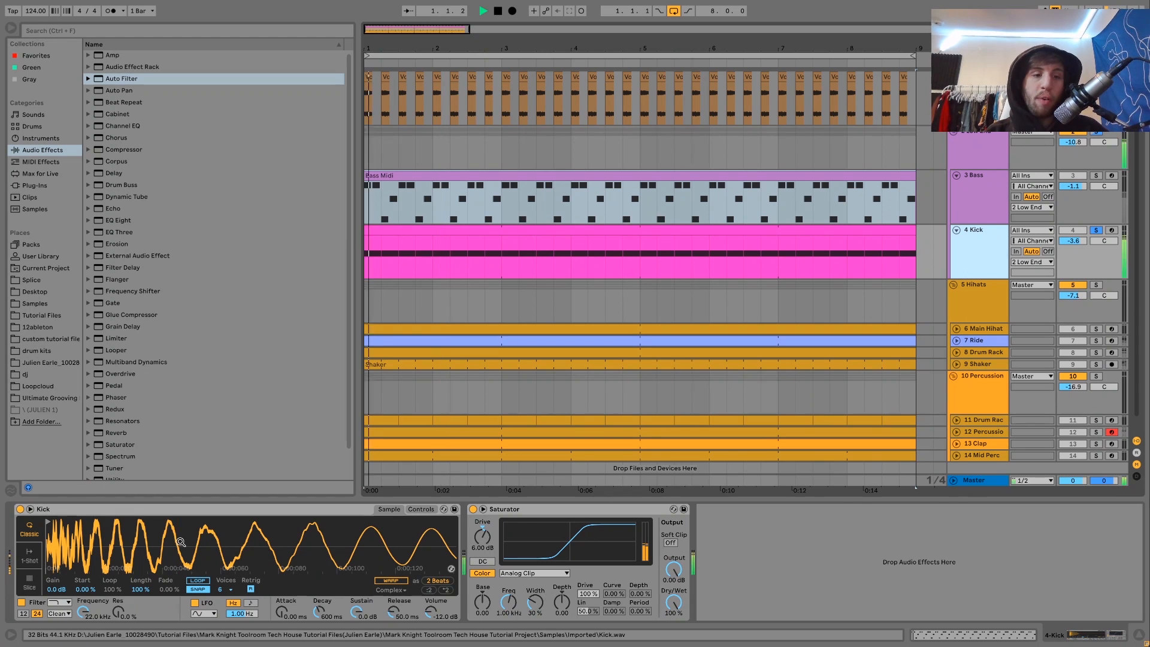
drag(181, 541, 180, 521)
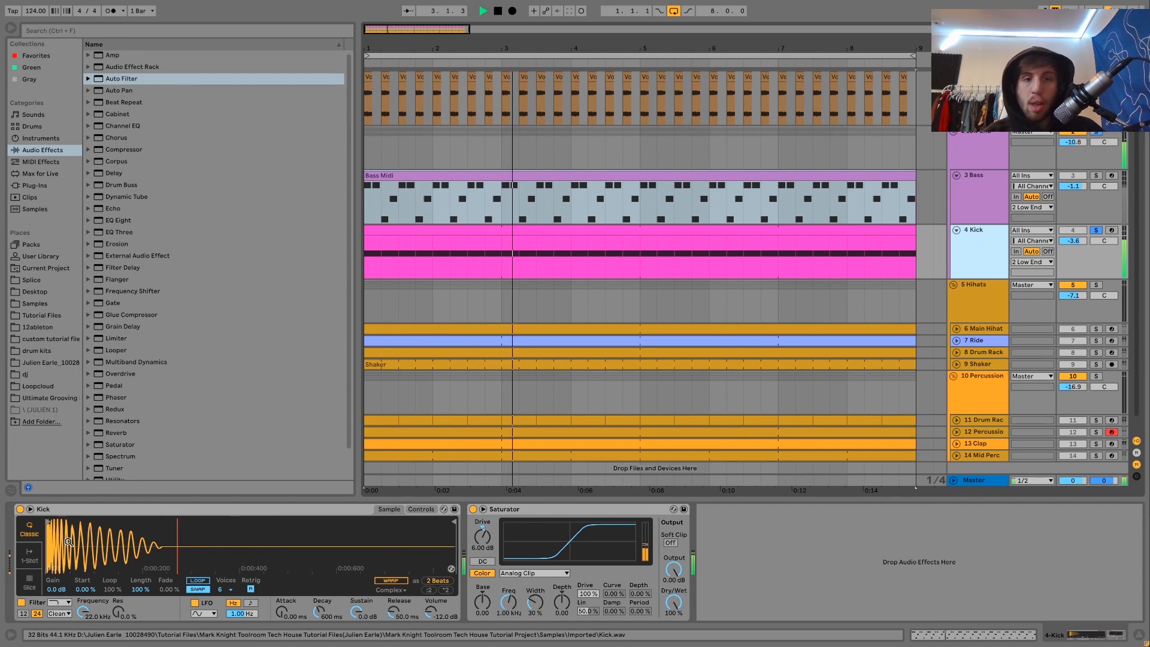
key(space)
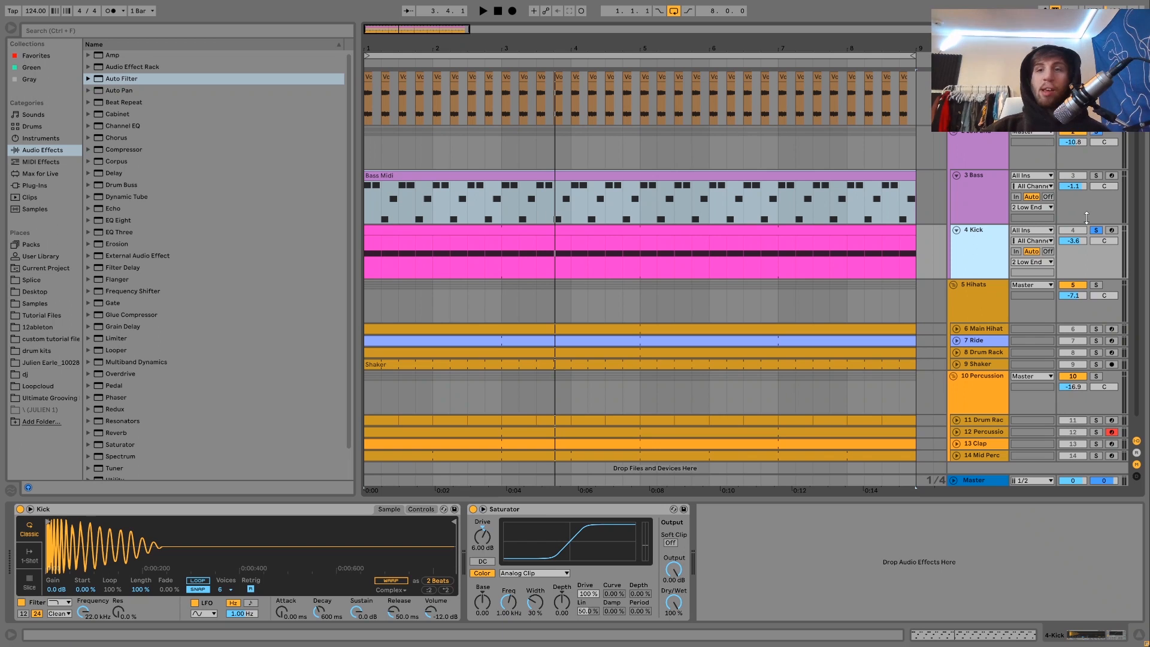
- Solo the whole Low End group and play it with the group's effects shown
click(1097, 133)
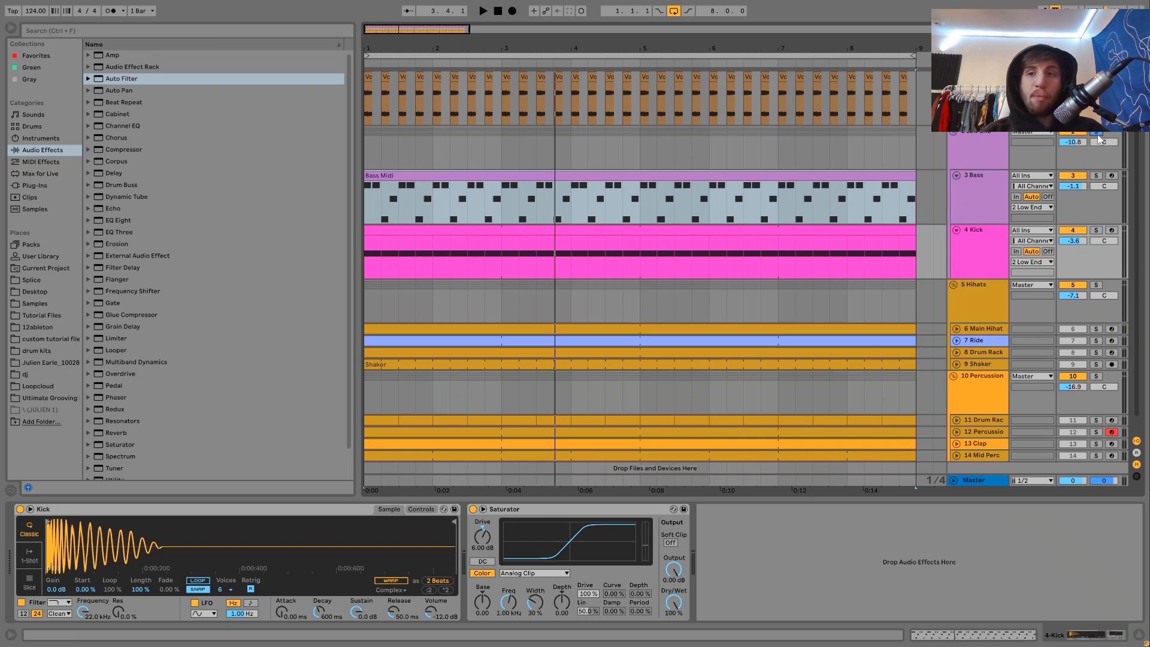
click(974, 142)
key(space)
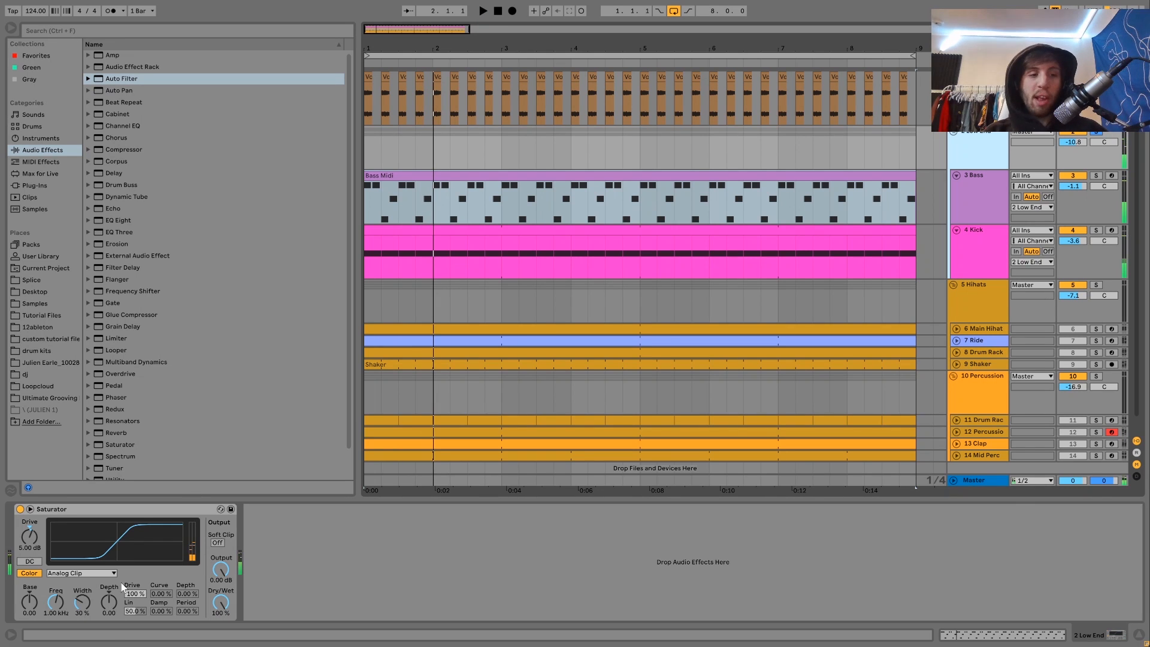
- Compare the combined kick and bass with the Low End group's Saturator bypassed and enabled
click(20, 509)
key(space)
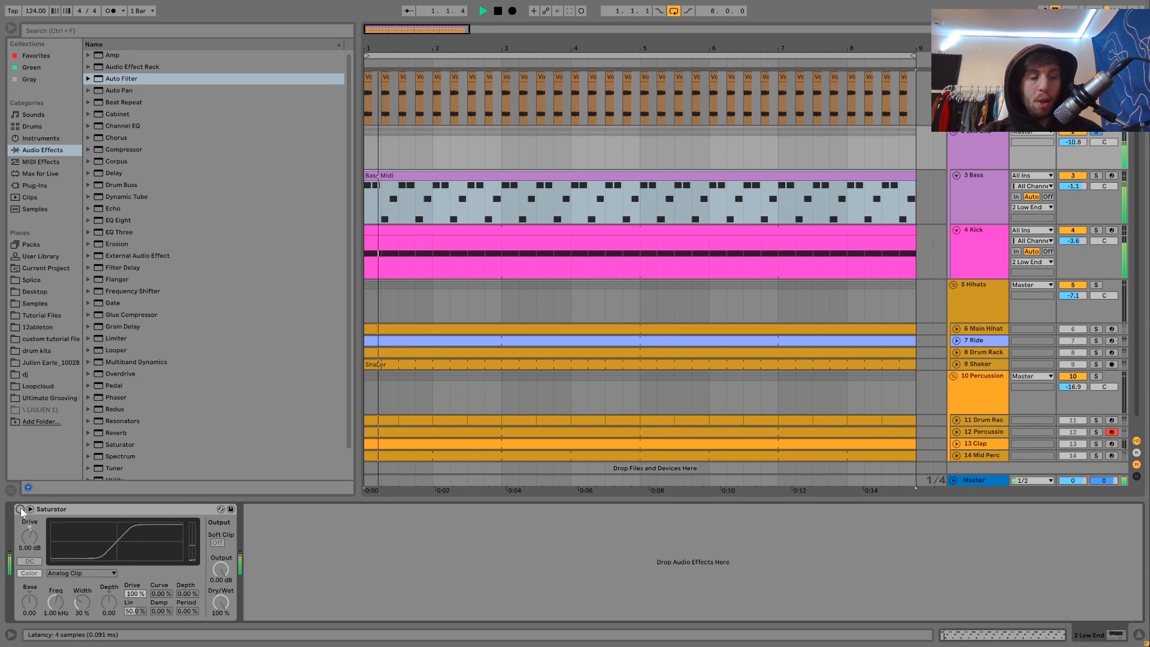
click(21, 509)
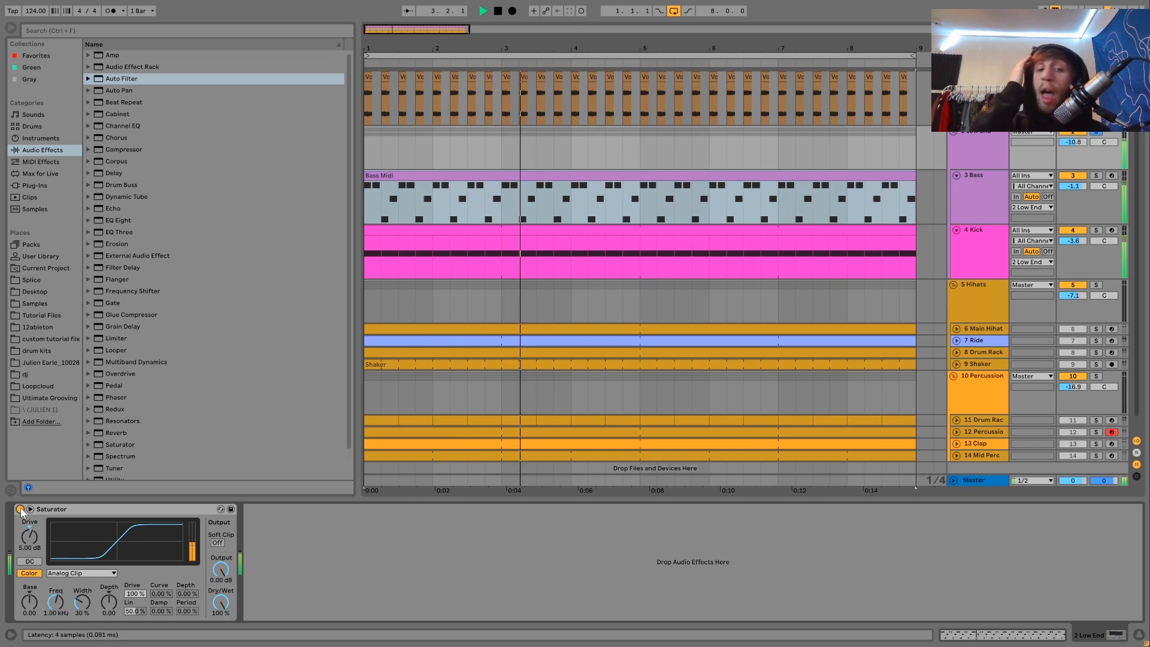
key(space)
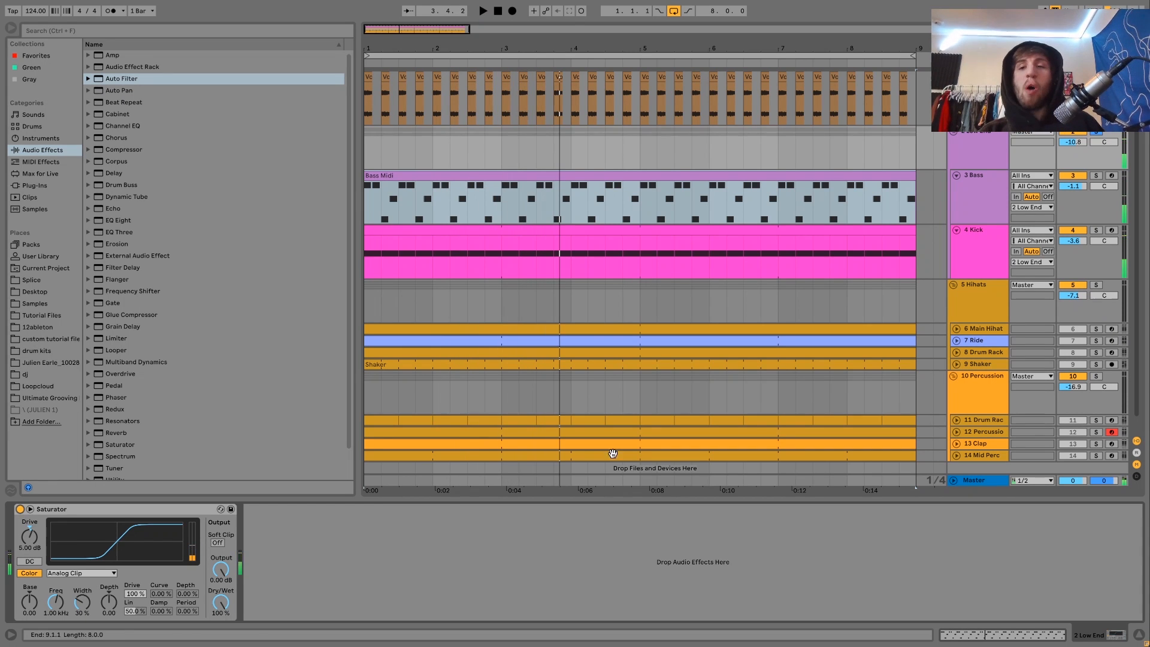
- Play the soloed kick and bass patterns together once more
scroll(885, 141, down, 2)
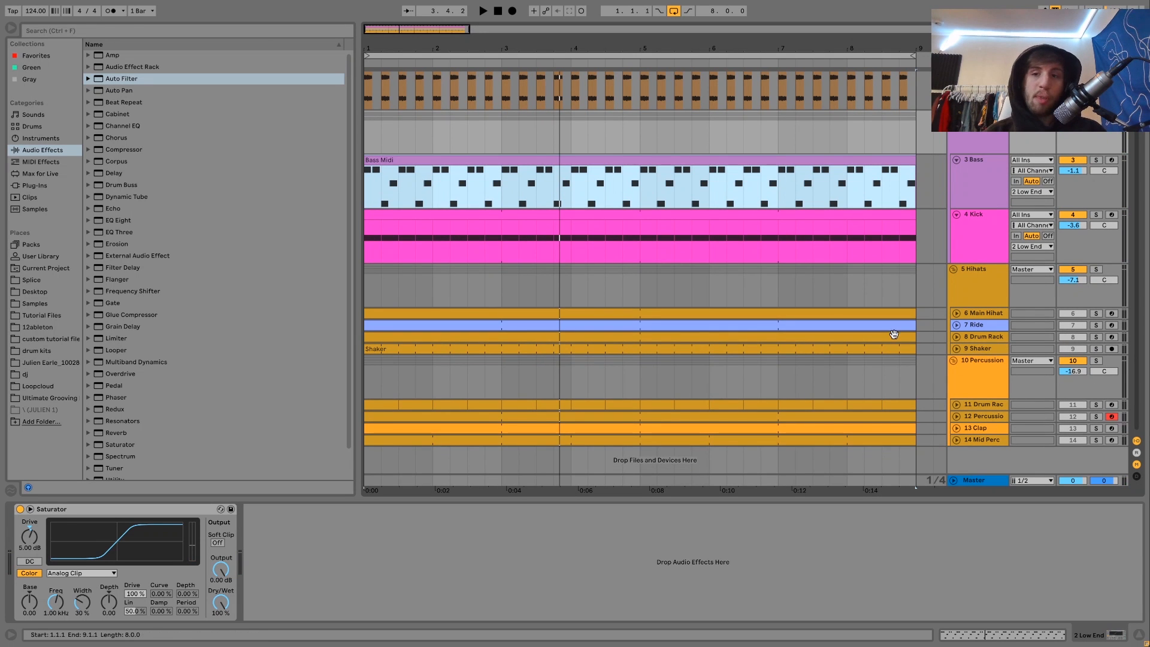
scroll(893, 334, up, 2)
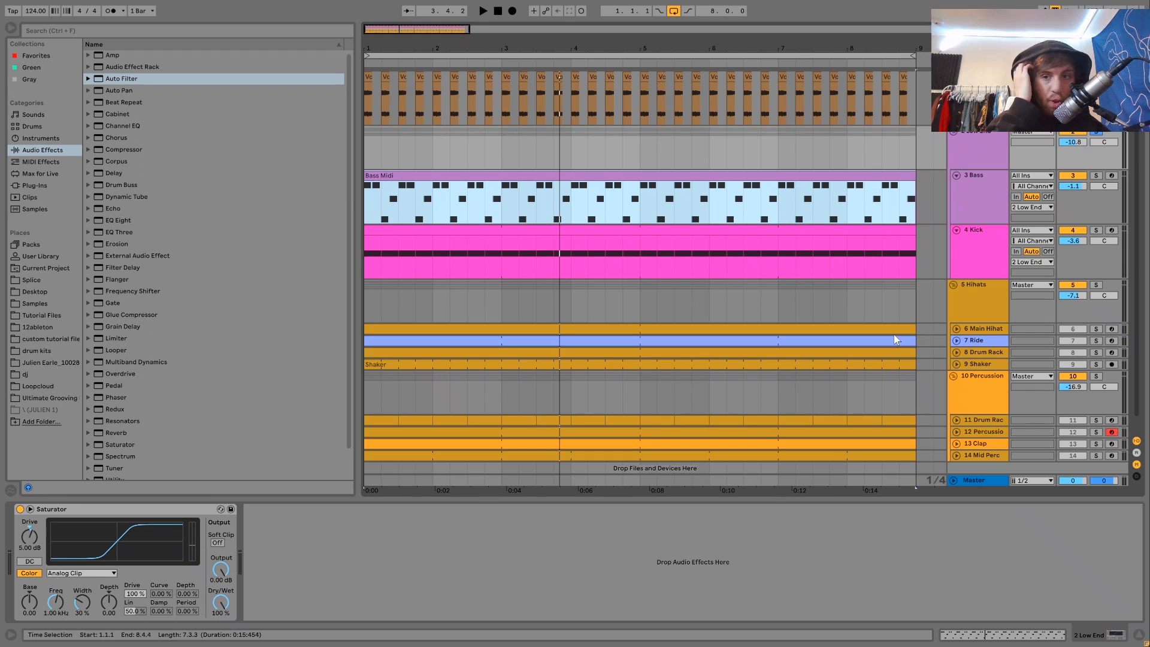
key(space)
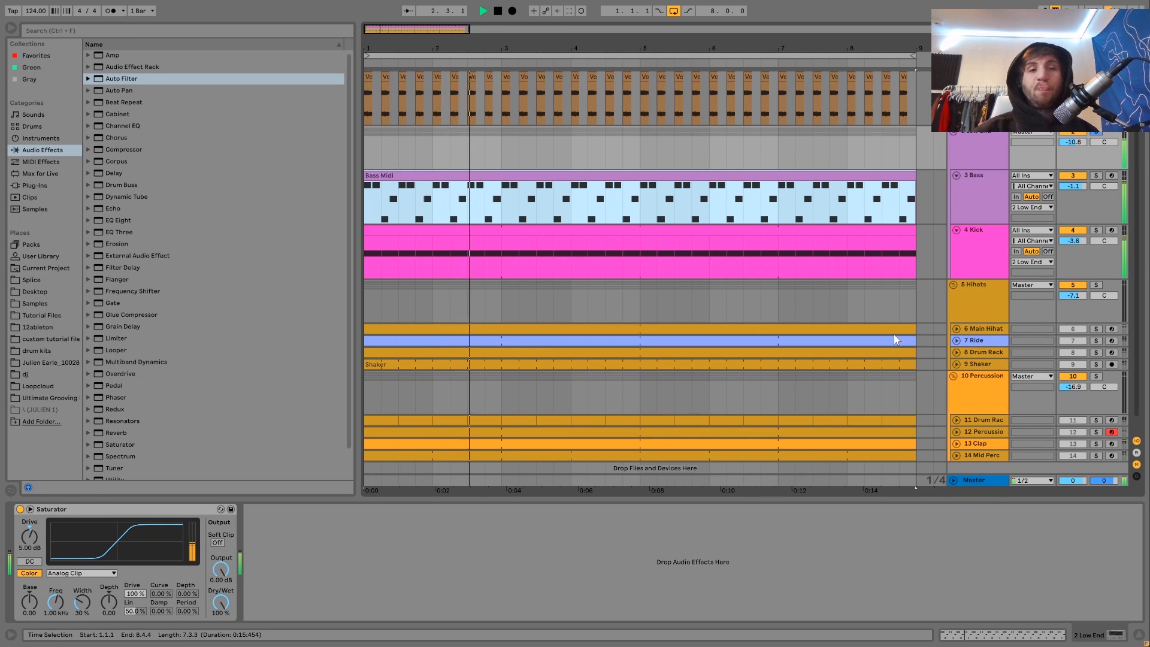
key(space)
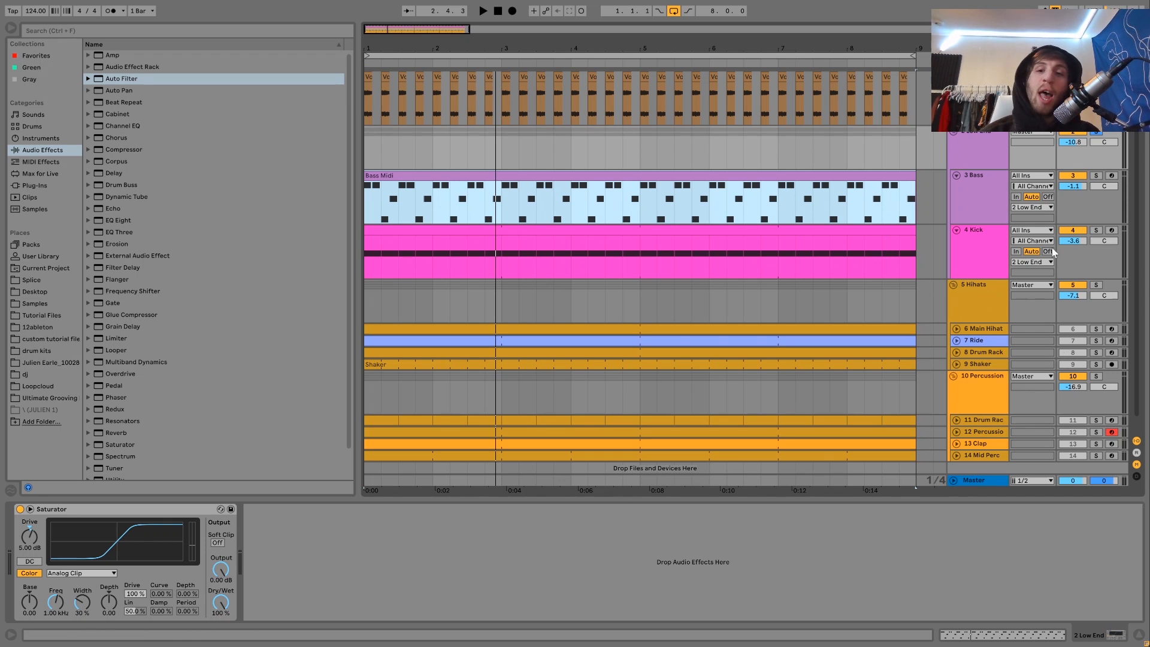
- Take the Low End group out of solo and fold it
click(950, 144)
key(space)
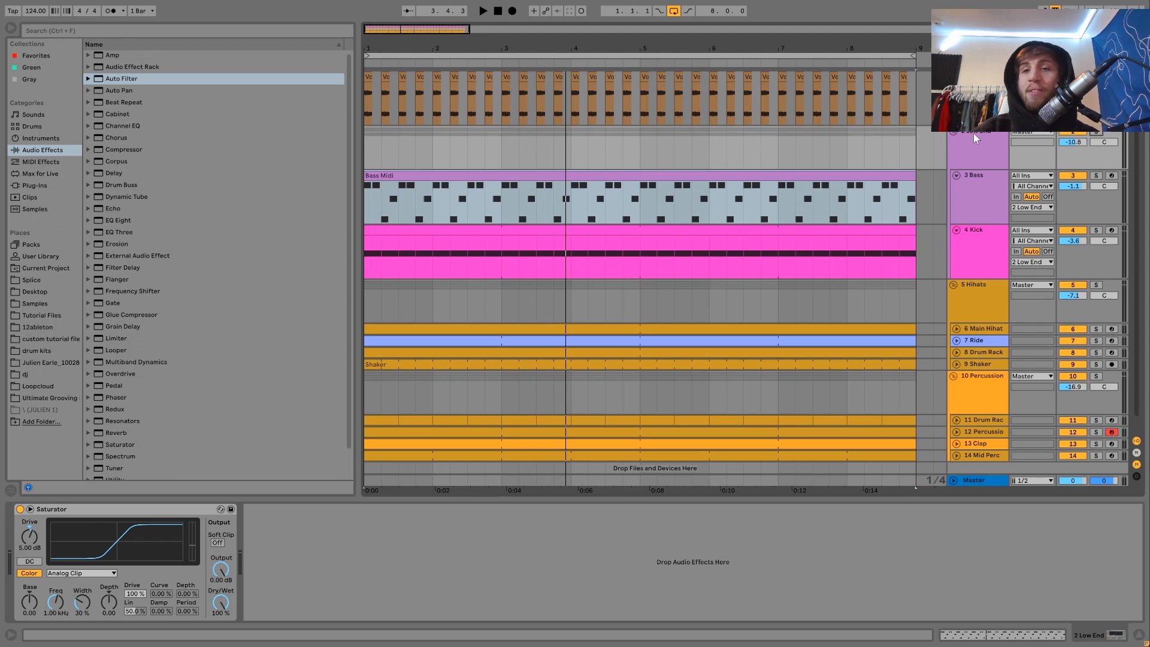
click(956, 133)
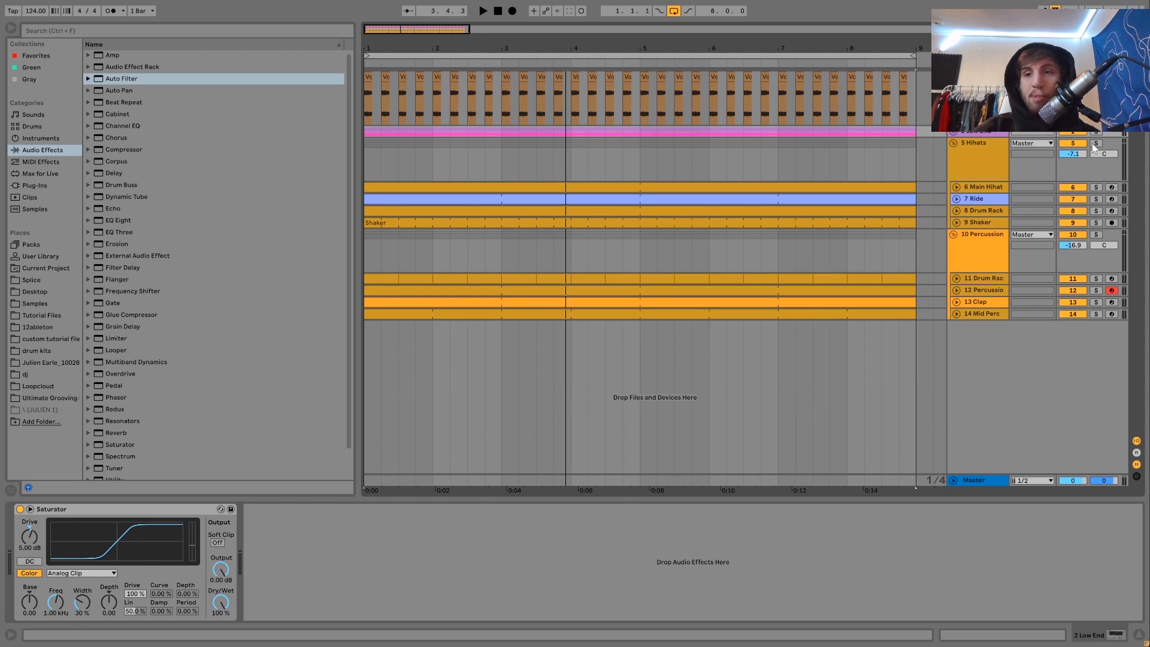
- Solo the Hihats group, play it and show the Ride track's devices
key(space)
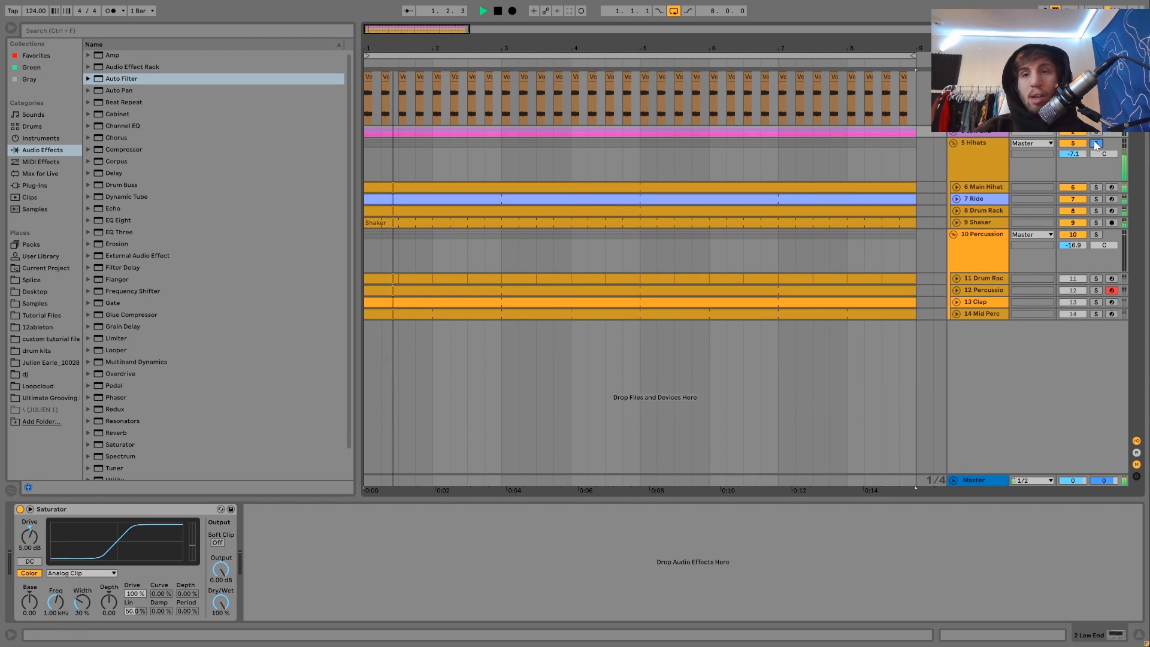
click(987, 197)
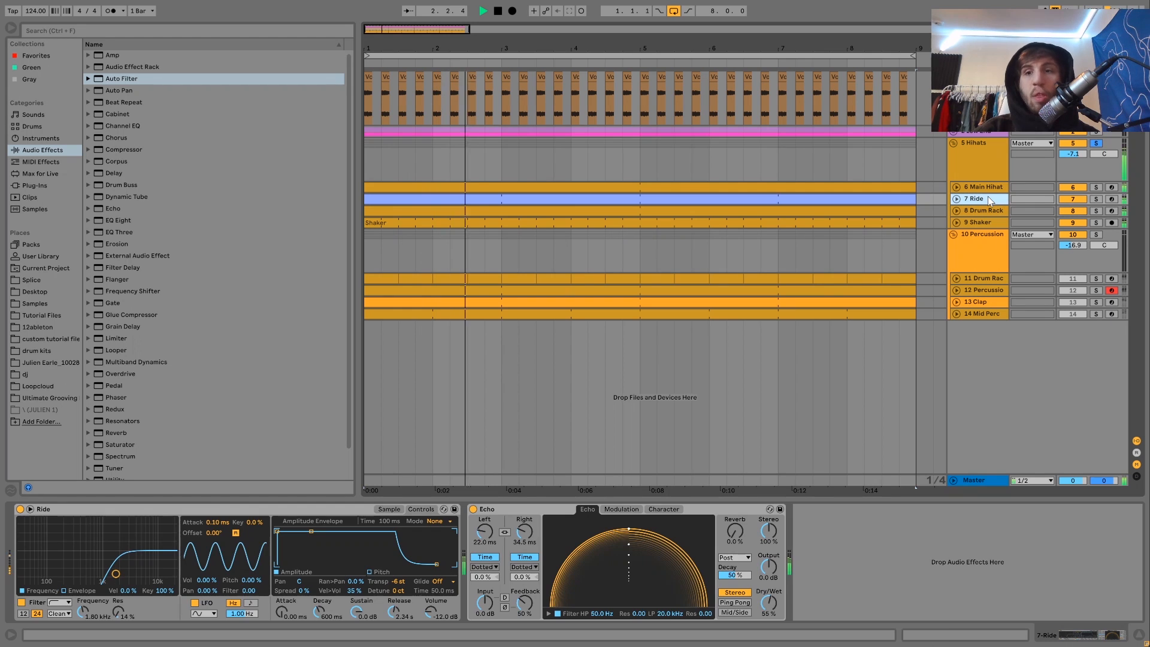
key(space)
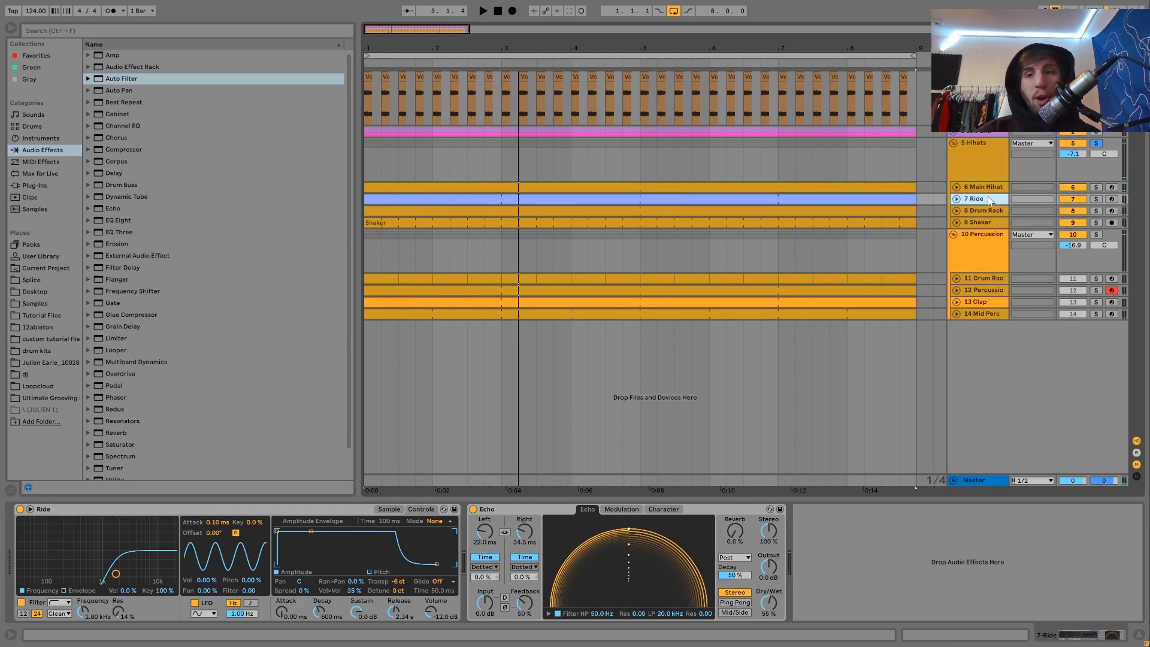
- Unfold the Shaker, Drum Rack, Ride and Main Hihat tracks to show their clips
key(Down)
key(Down)
key(Right)
key(Up)
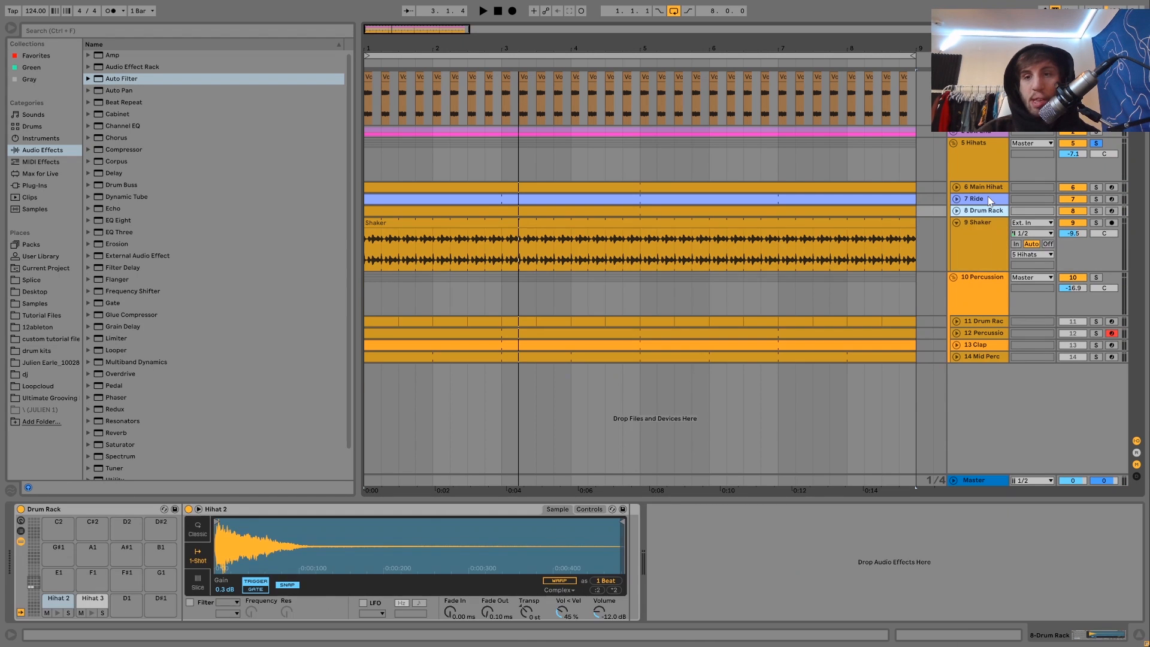
key(Right)
key(Up)
key(Right)
key(Up)
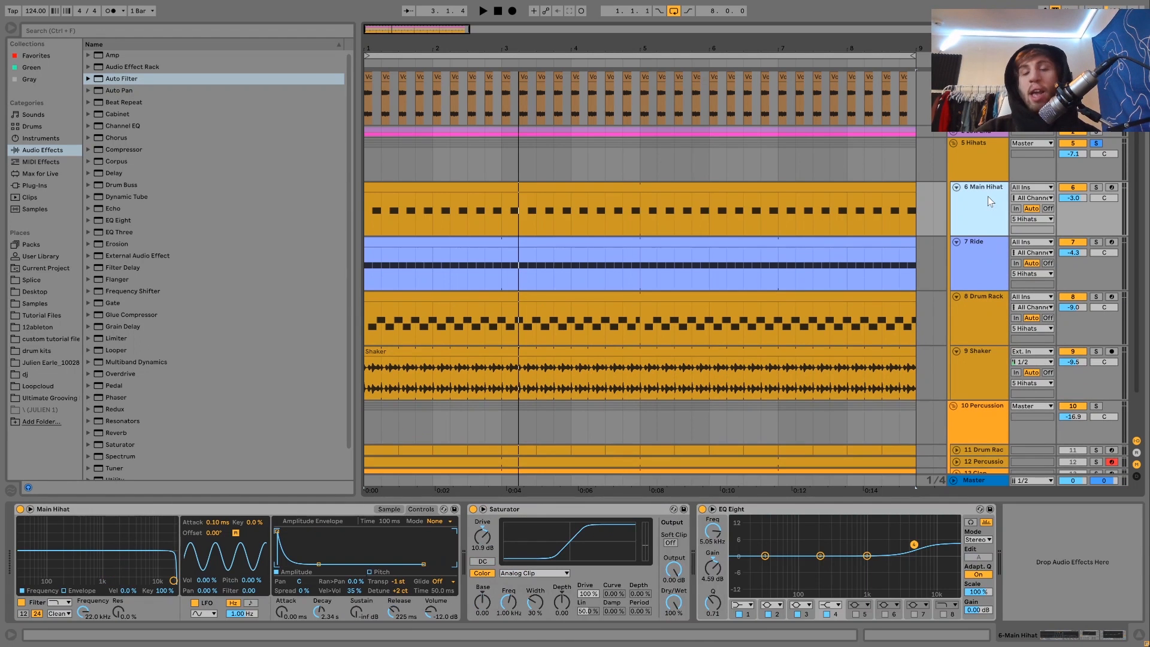
key(Right)
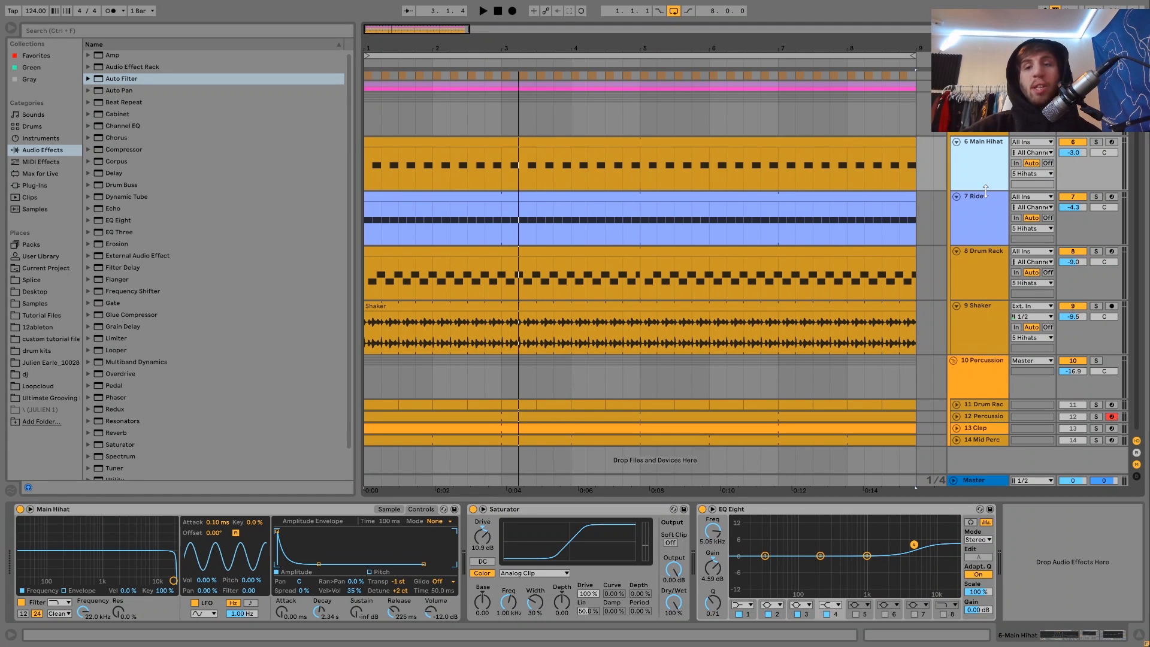
- Play the soloed hi-hats and add the Percussion group to the solo
key(space)
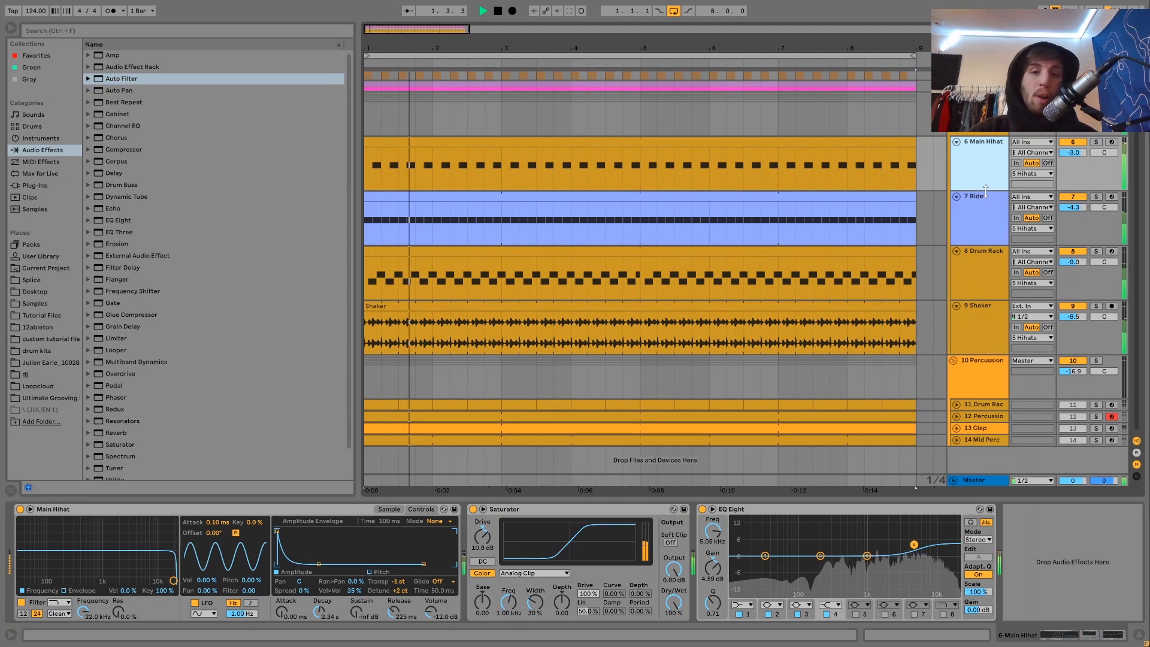
click(1096, 360)
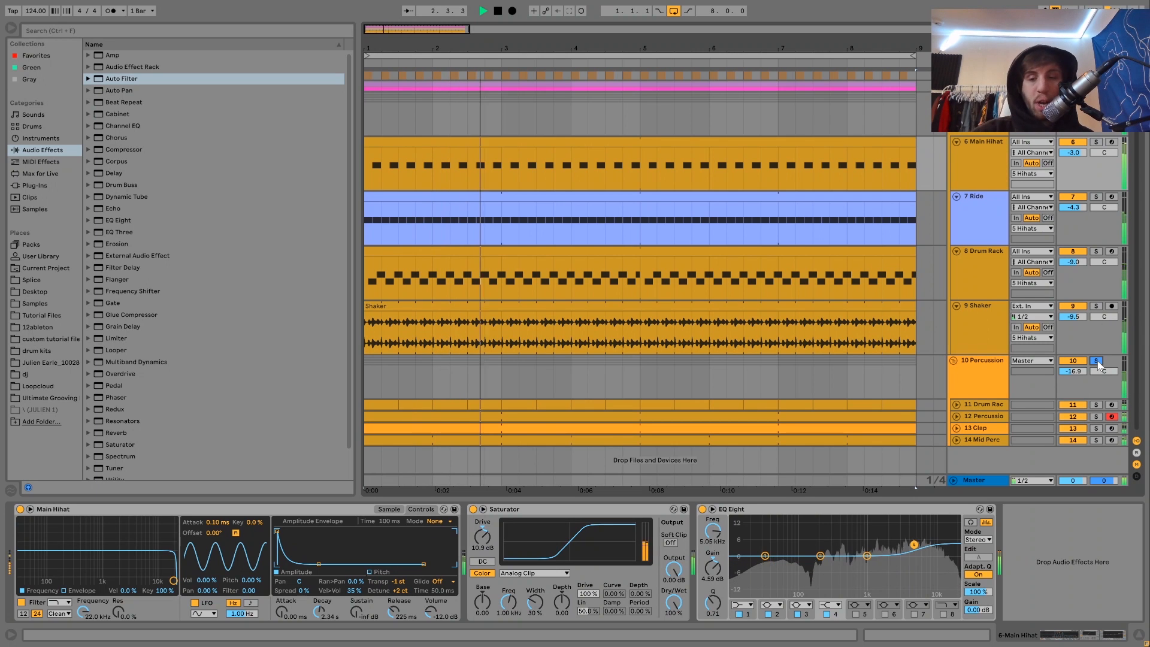
- Take the Percussion group out of solo and play the Hihats group on its own
click(1097, 361)
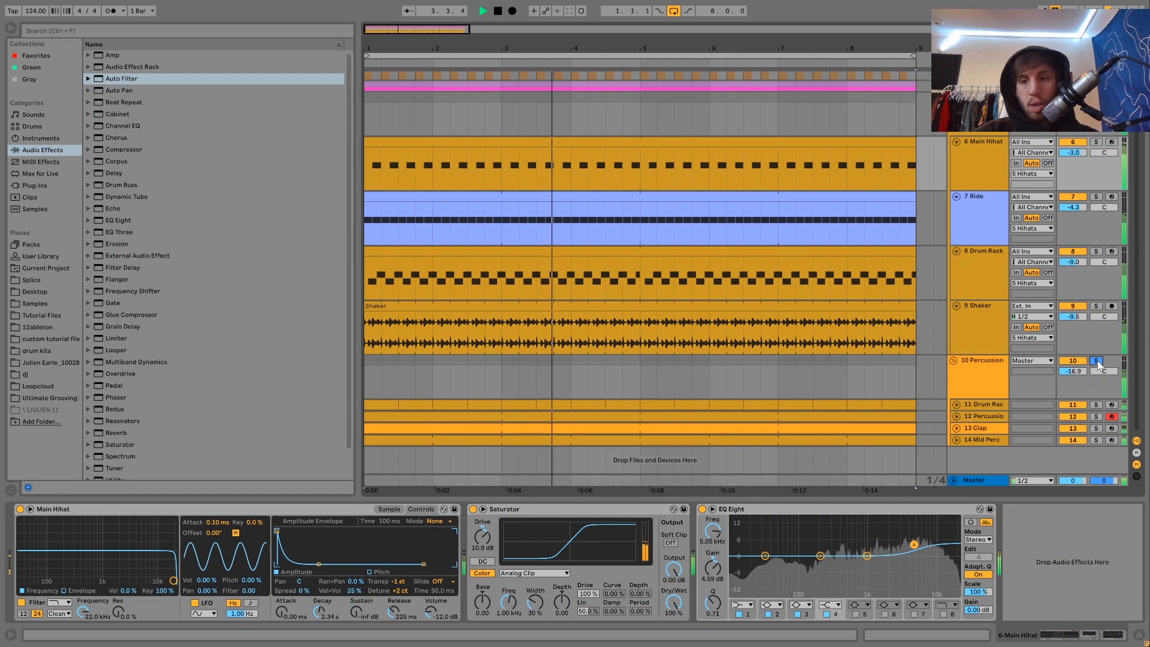
key(space)
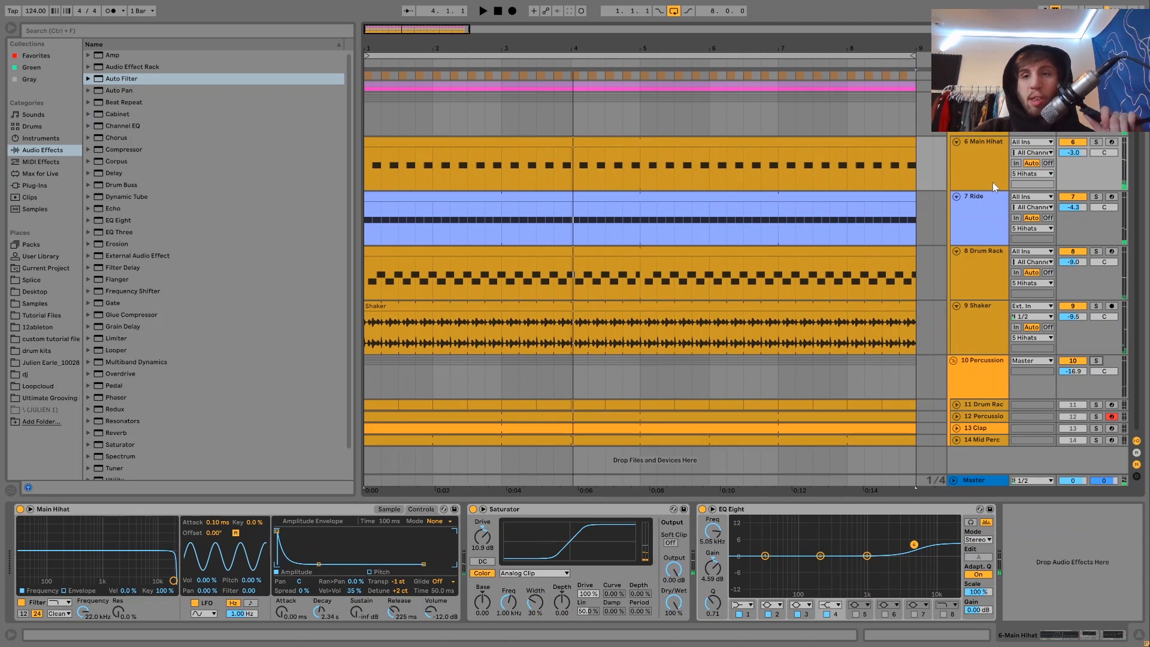
key(space)
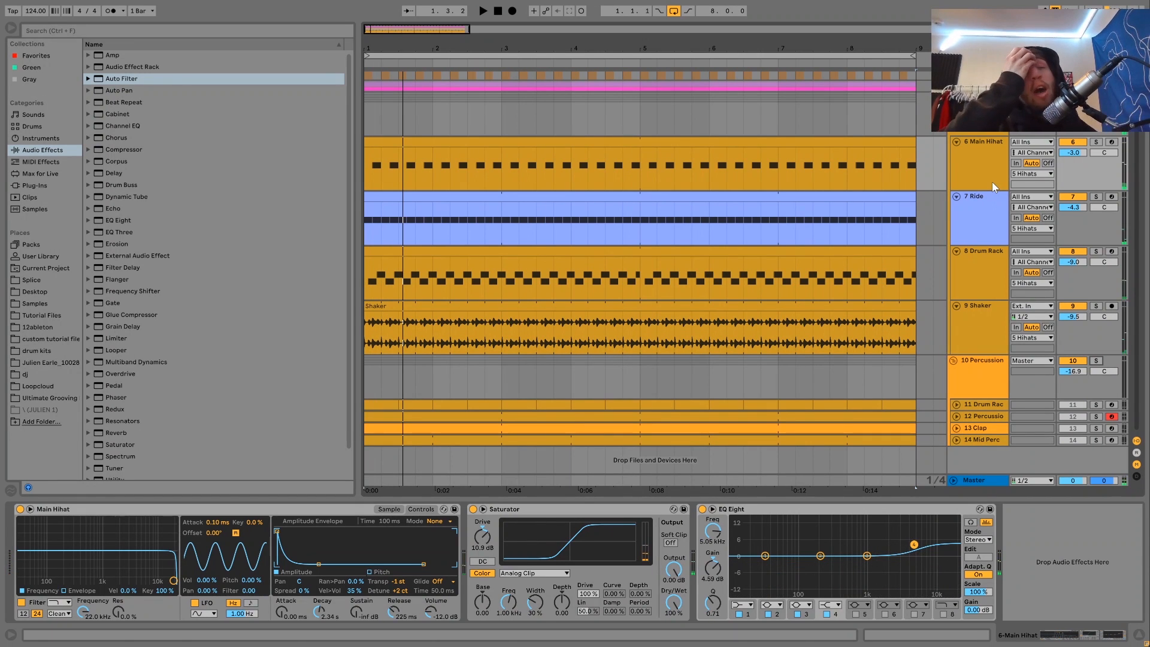
key(space)
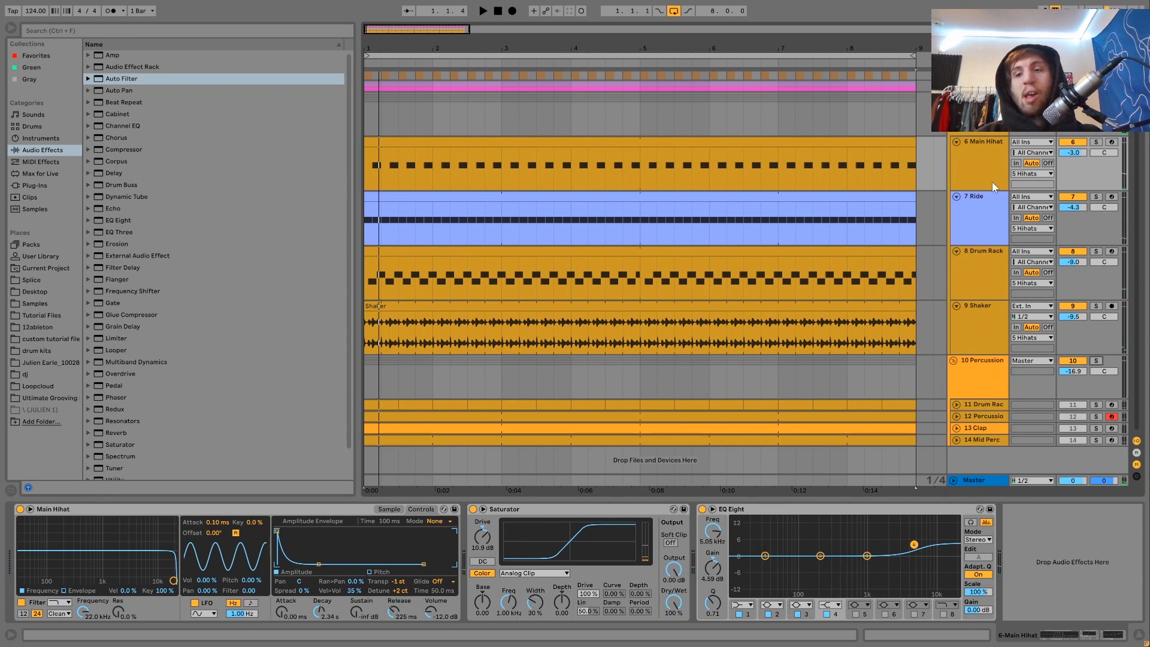
- Solo the Main Hihat track, play it and select the track
click(1096, 142)
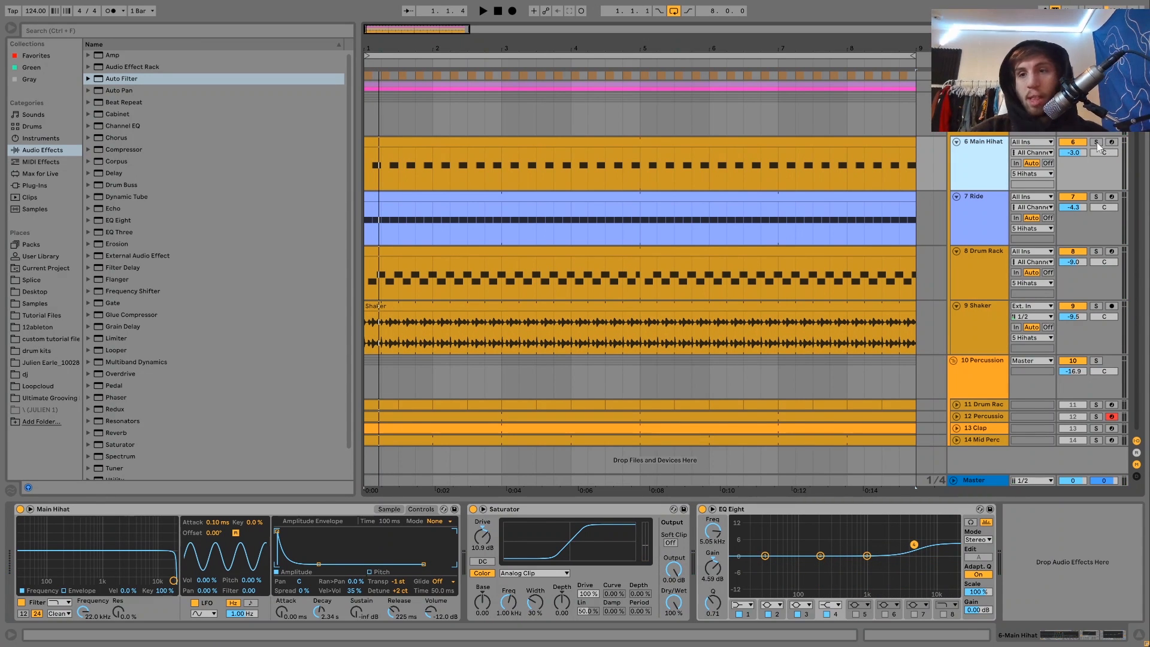
key(space)
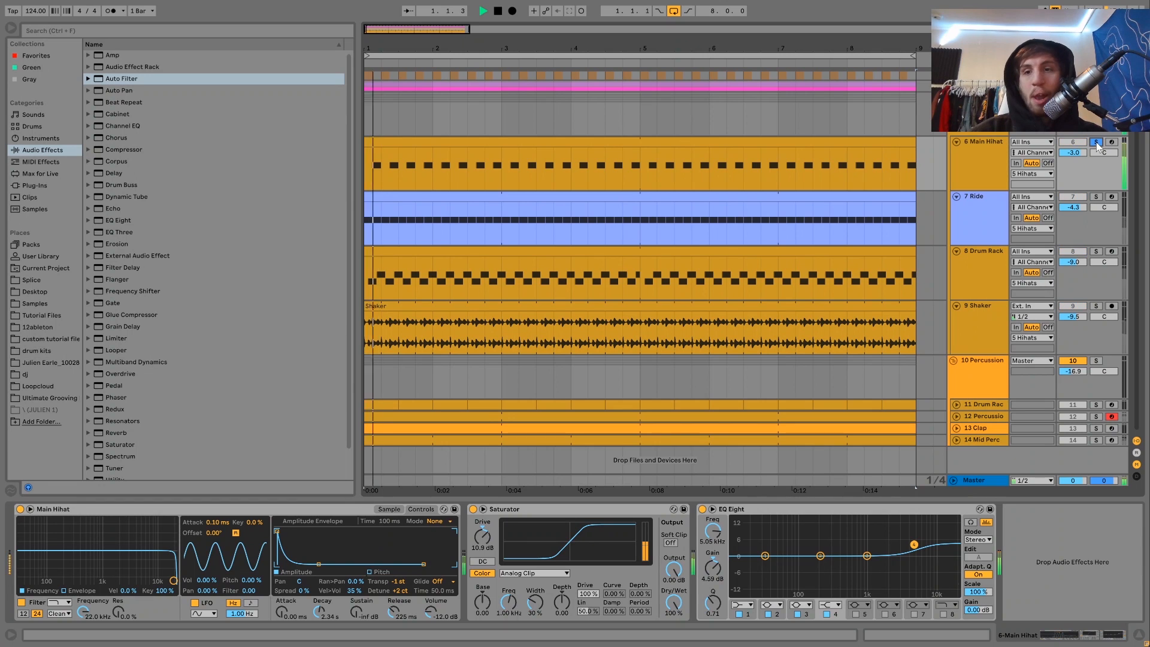
click(997, 155)
key(space)
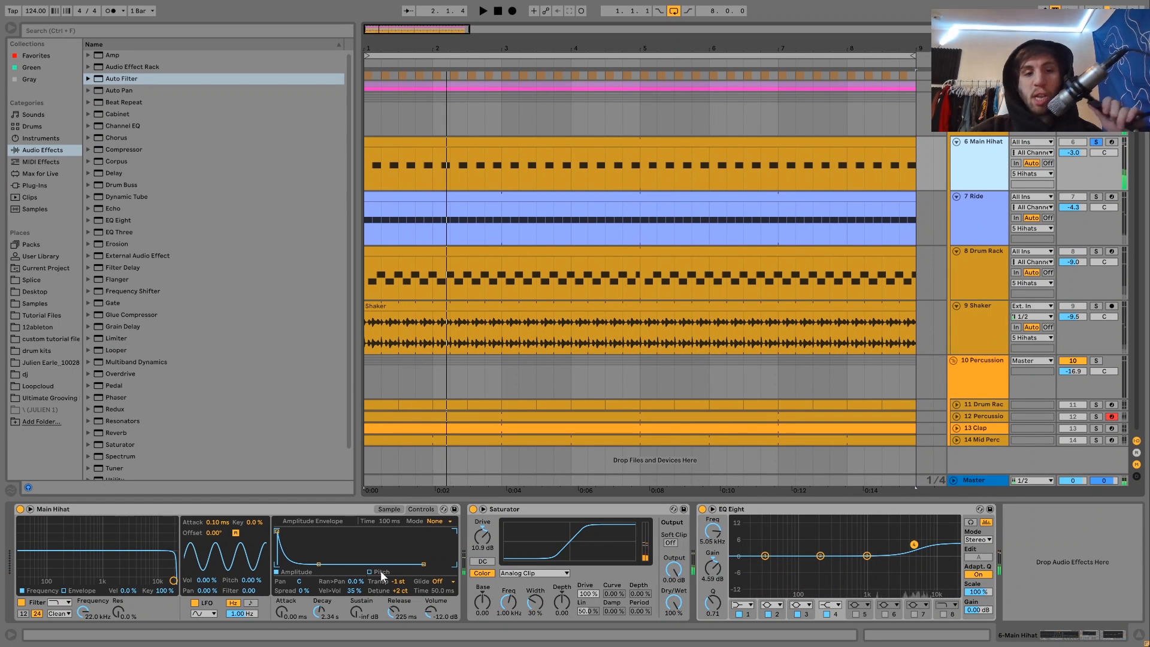
- Show the Main Hihat's sample waveform and return to its envelope and filter controls while auditioning the track
click(384, 509)
key(space)
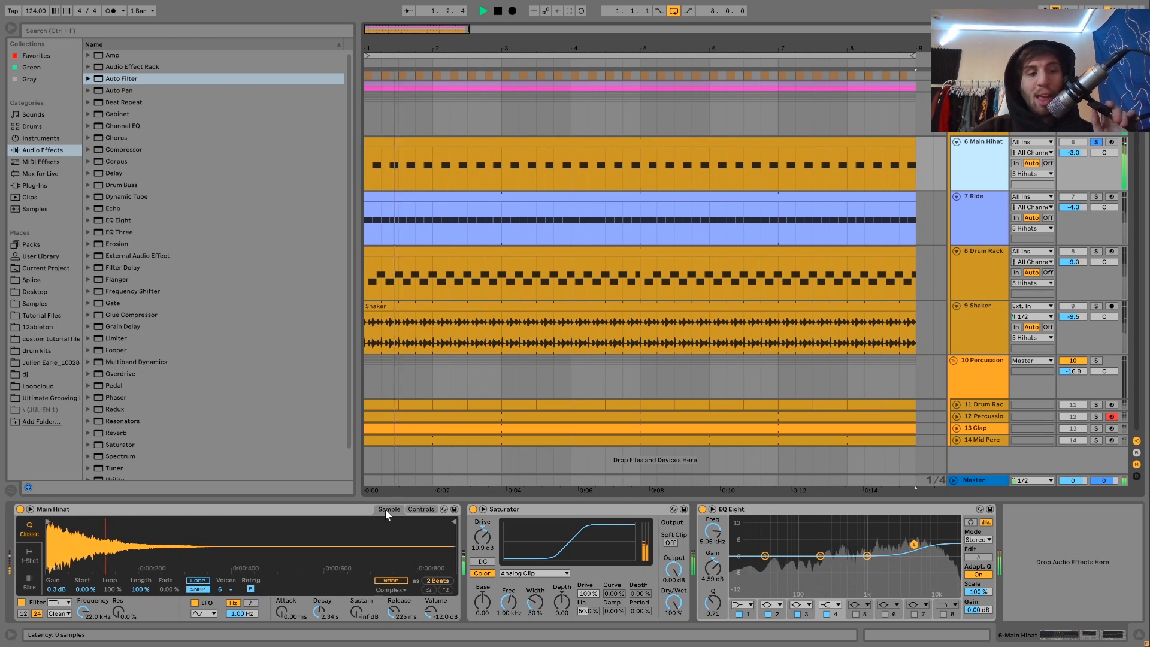
click(421, 509)
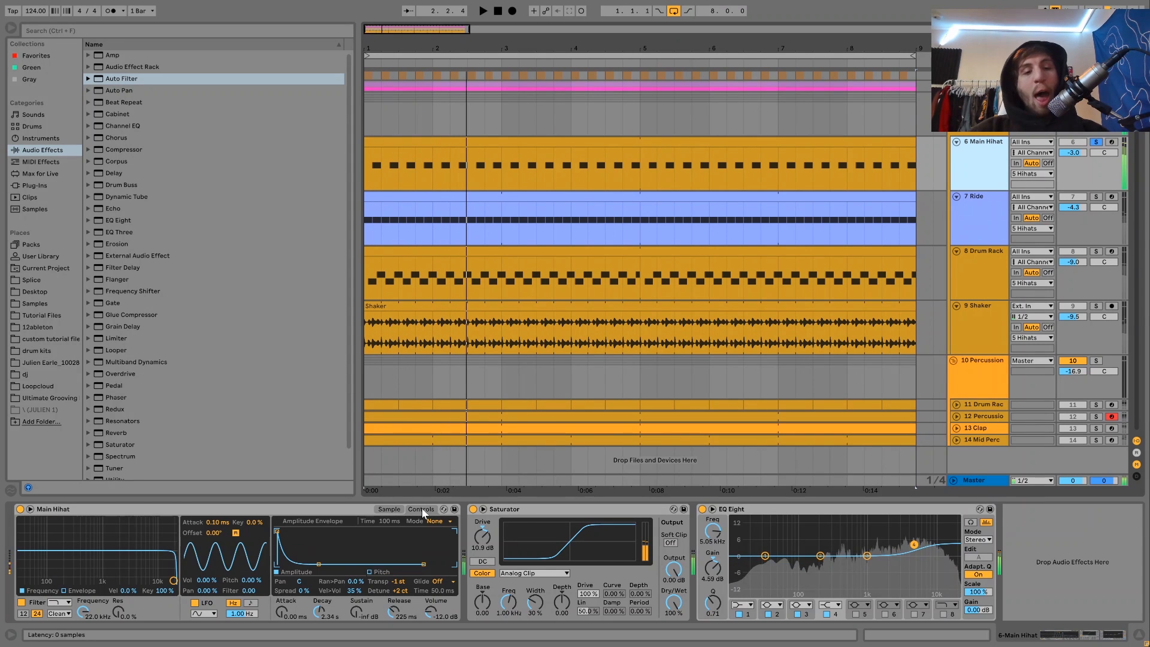
key(space)
key(space)
key(space)
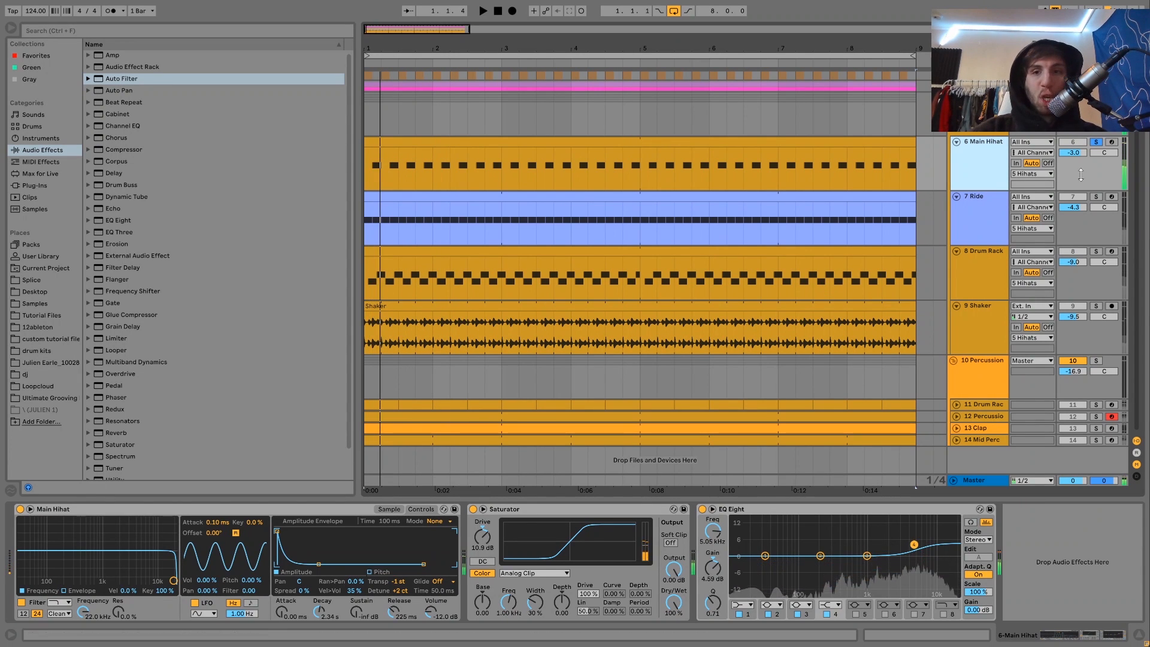
- Take the Main Hihat out of solo and play the full loop
click(1098, 144)
key(space)
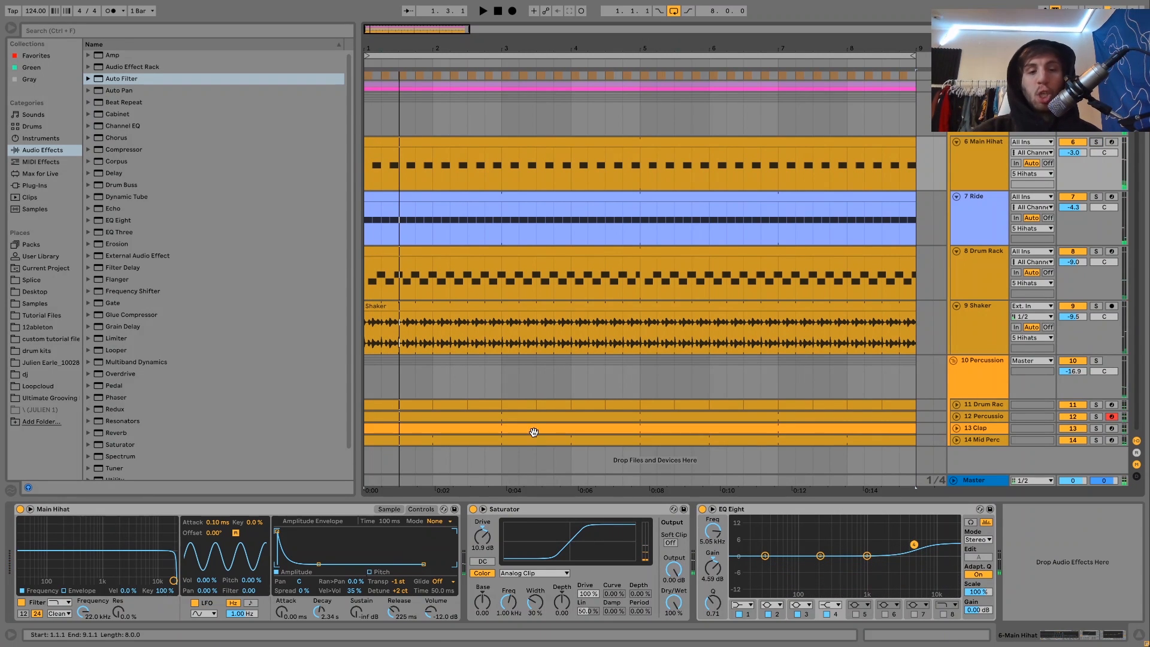
drag(358, 616, 356, 626)
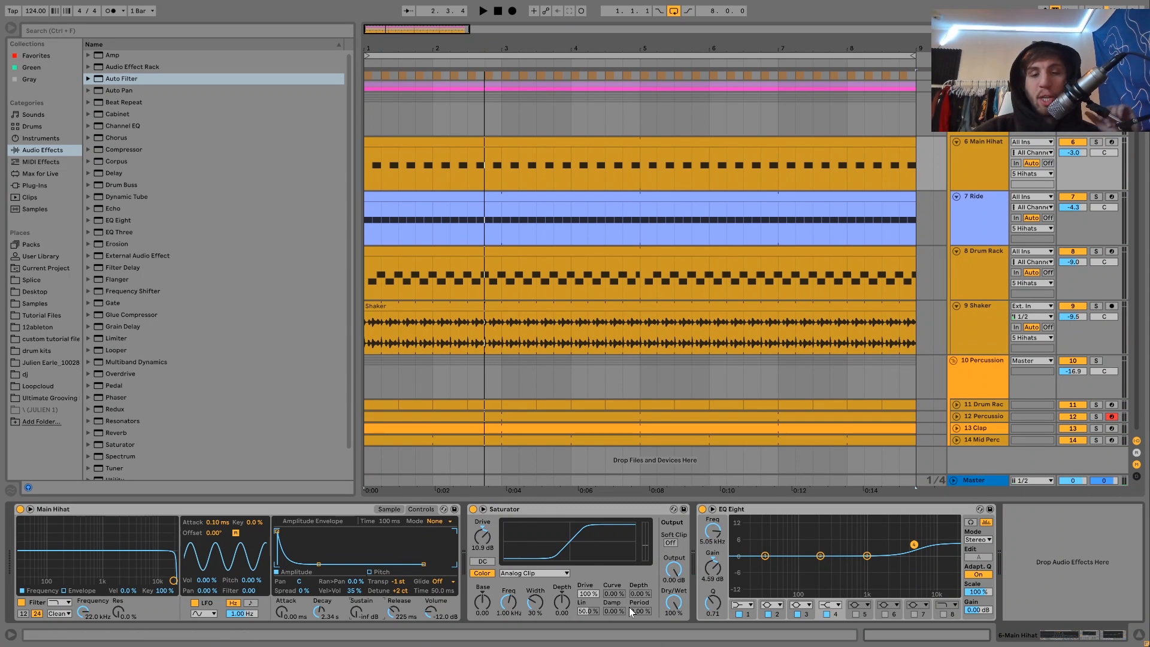
key(space)
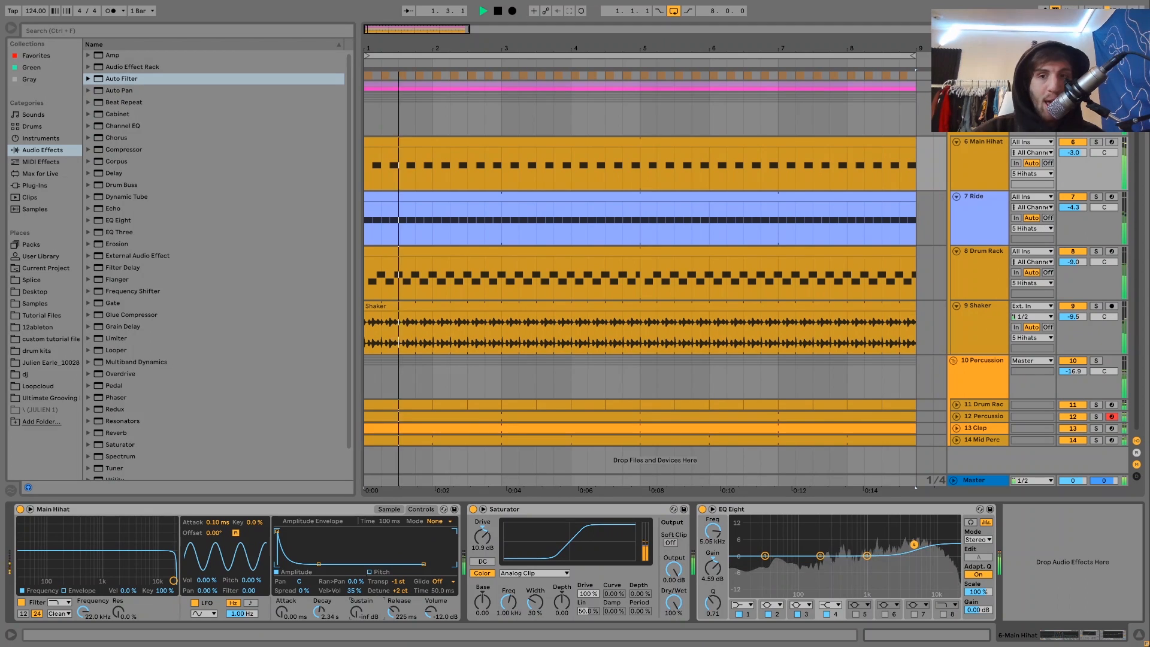
- Solo the Main Hihat again and replay it for comparison with the full loop
click(1095, 142)
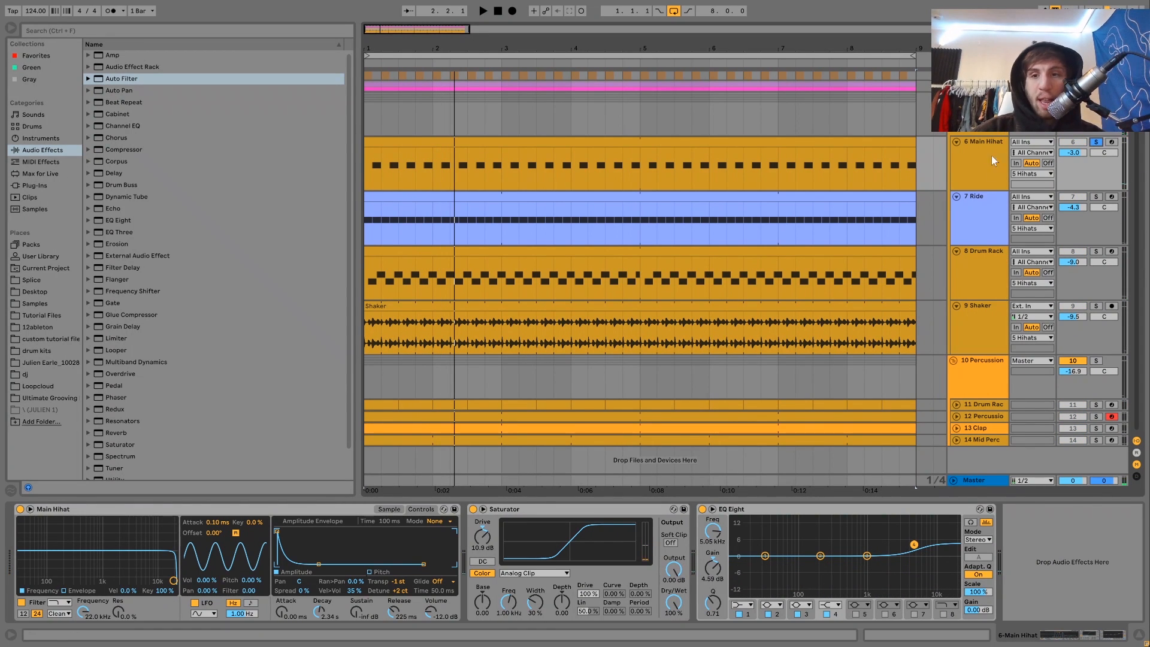
key(space)
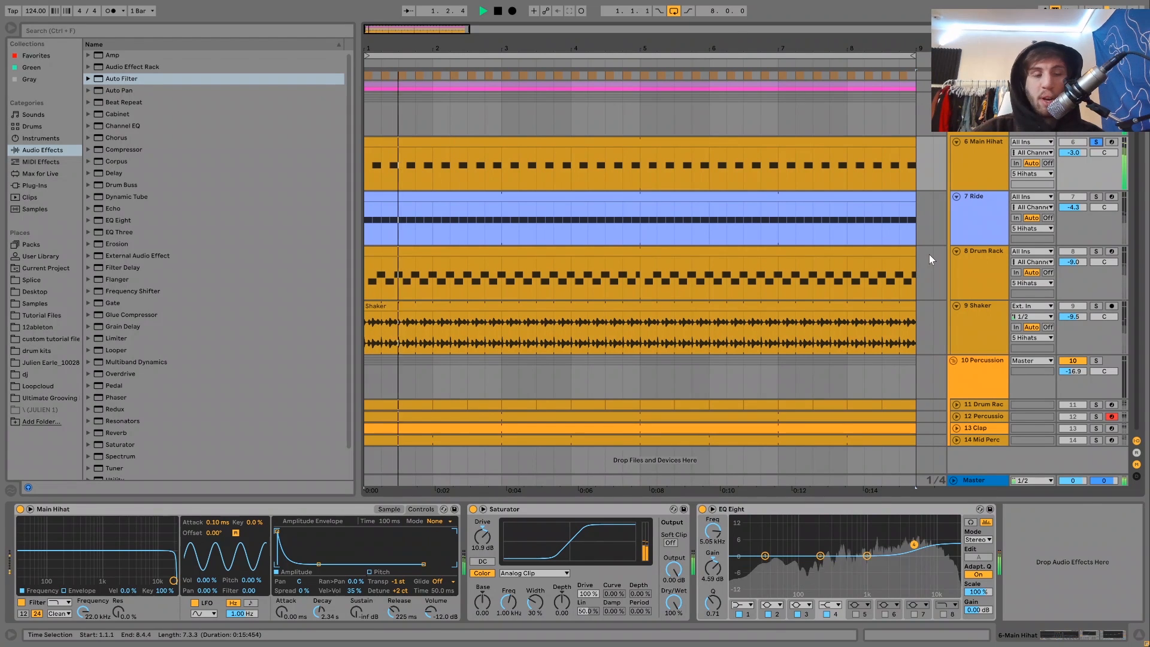
key(space)
key(space)
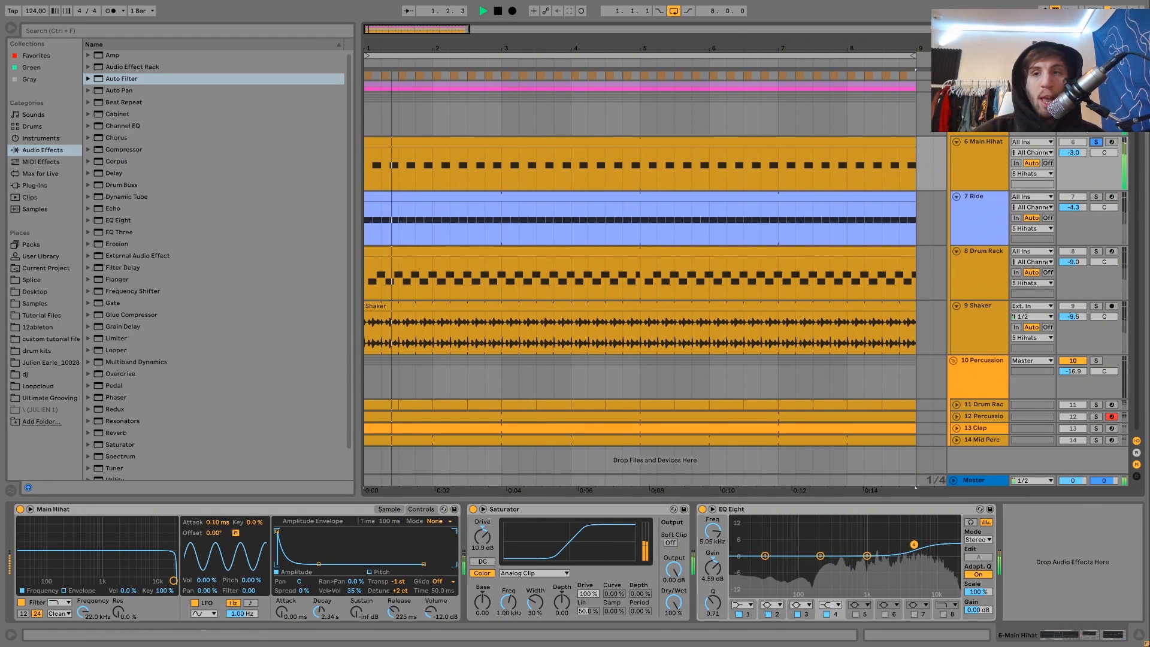
- Unsolo the Main Hihat during playback and raise its filter resonance to 26 %
click(1096, 142)
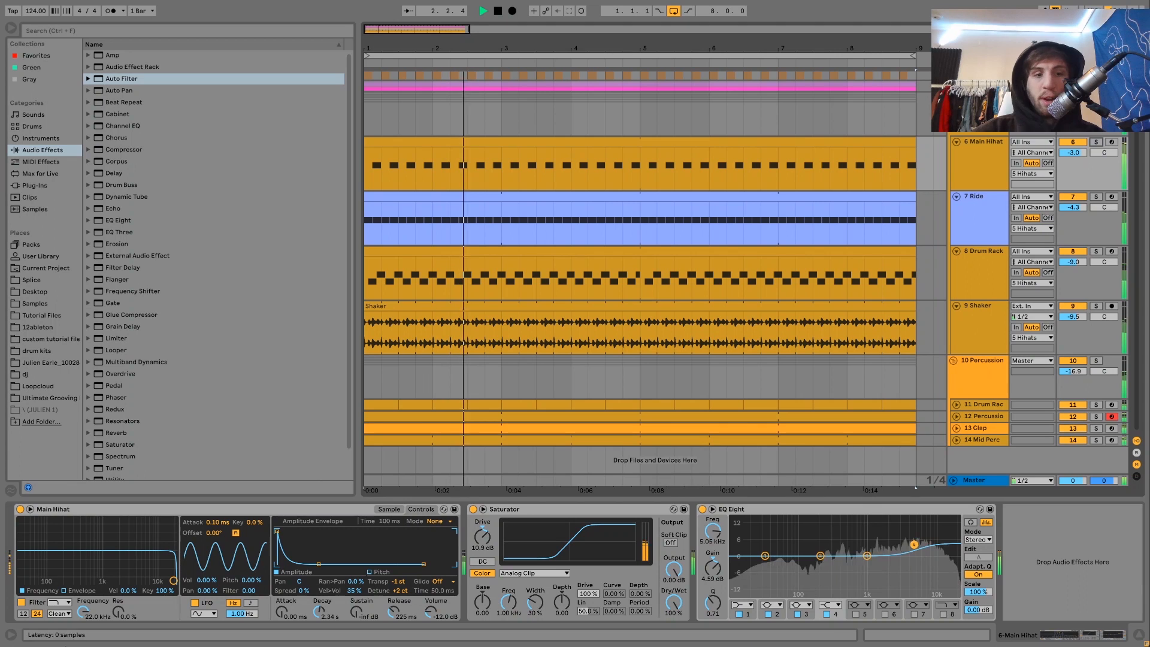
drag(119, 608, 120, 601)
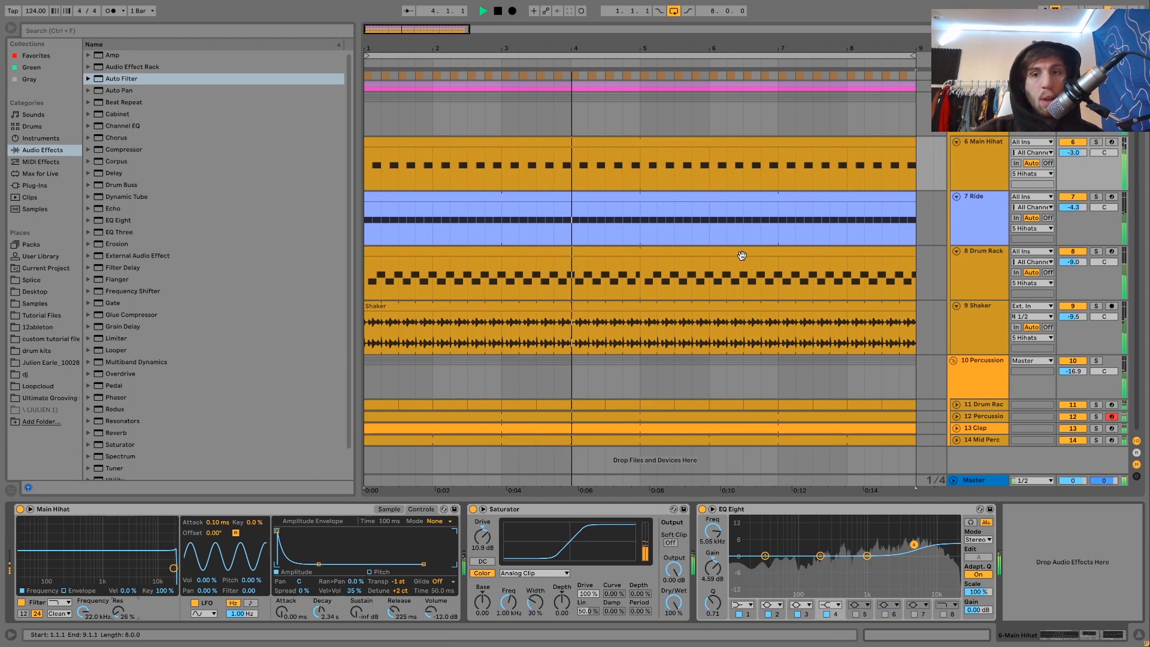
- Solo the Ride track, play it and show its sample waveform
click(991, 237)
click(1096, 197)
key(space)
click(389, 509)
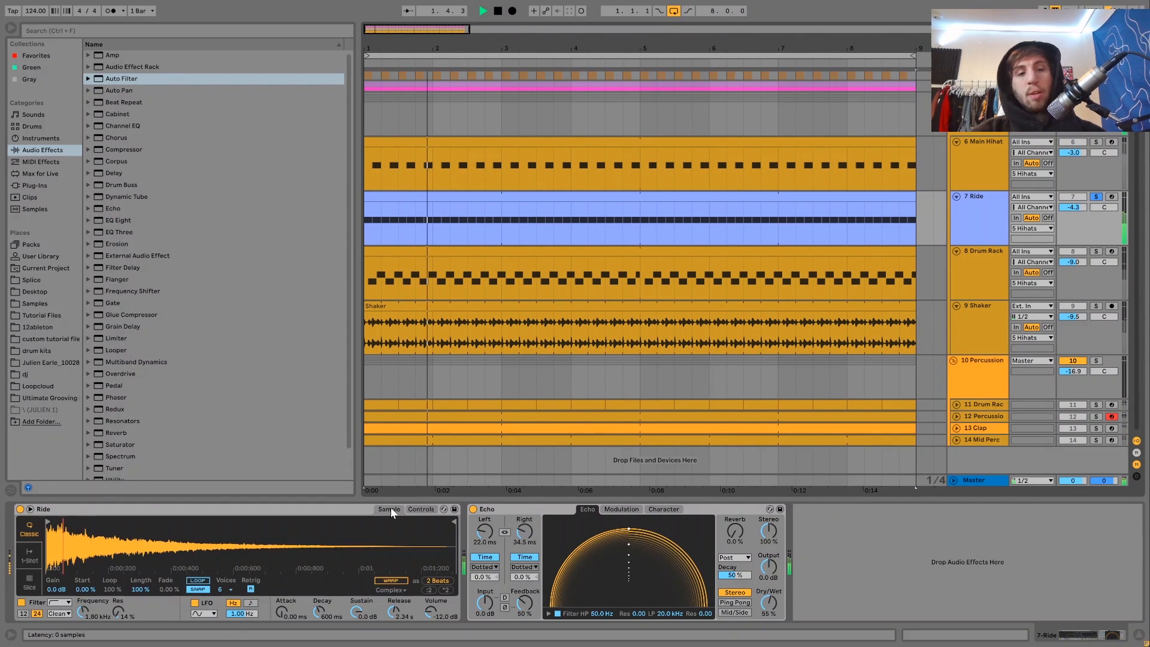
key(space)
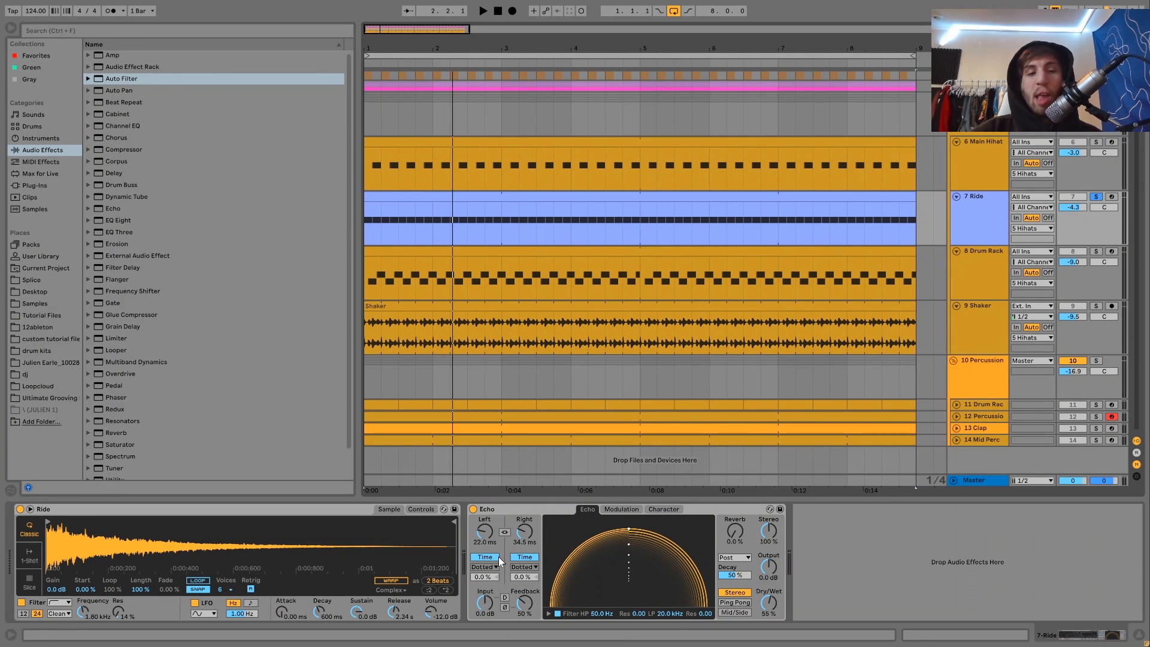
- Show the Ride's filter and envelope controls and compare the soloed sound with its Echo bypassed and active
click(421, 508)
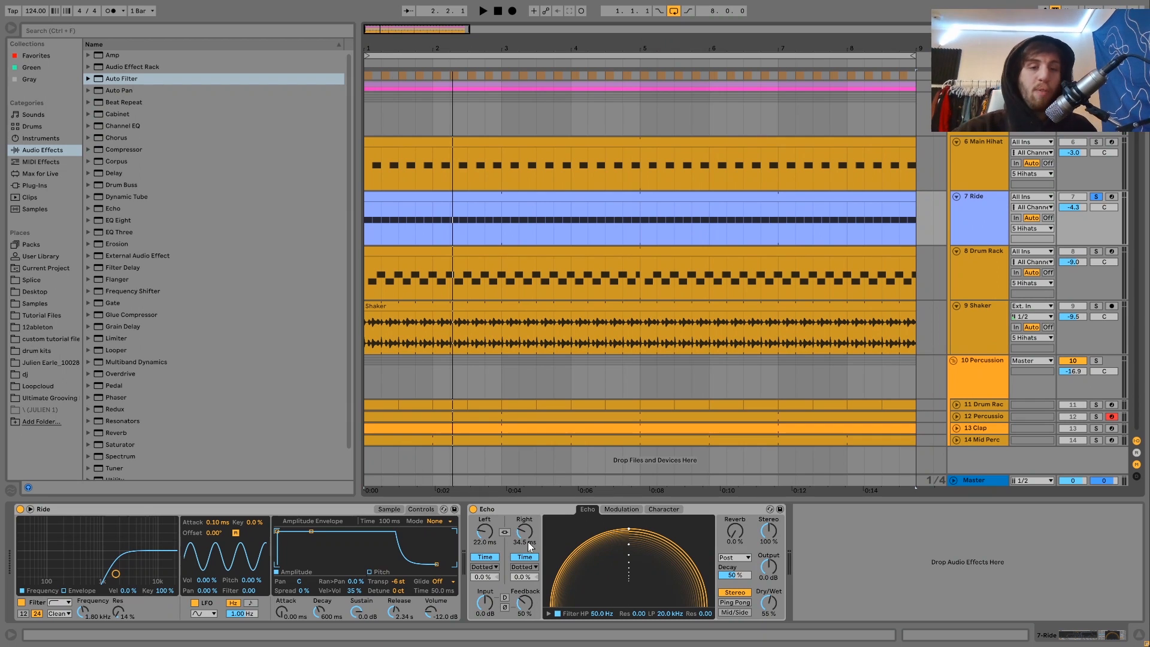
key(space)
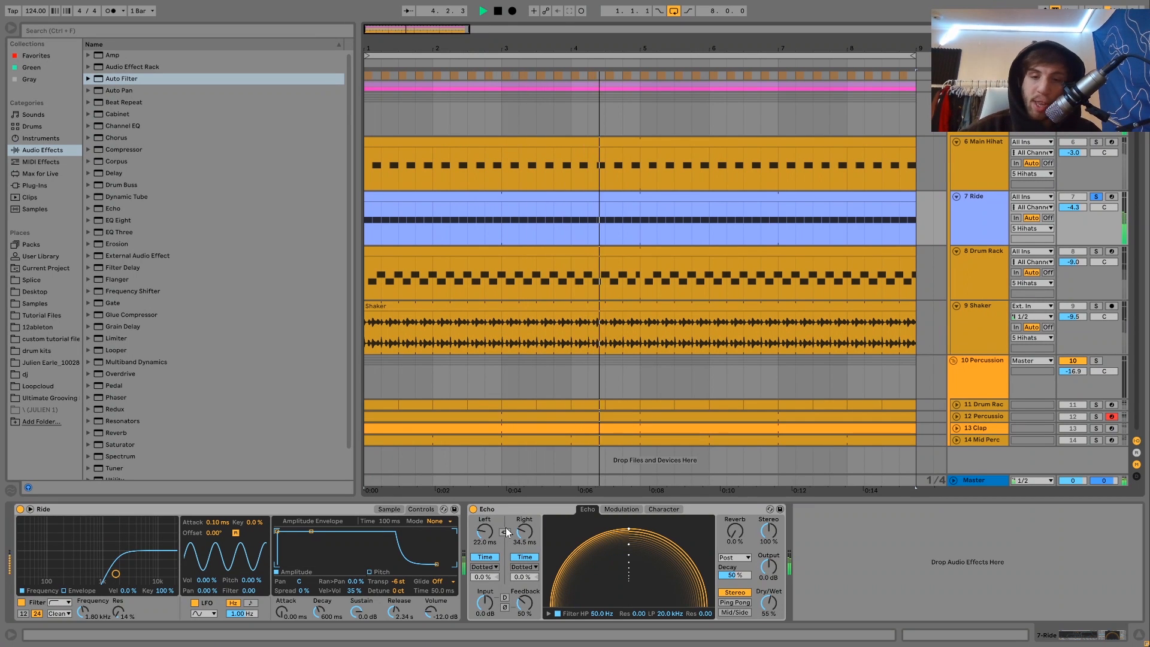
click(473, 508)
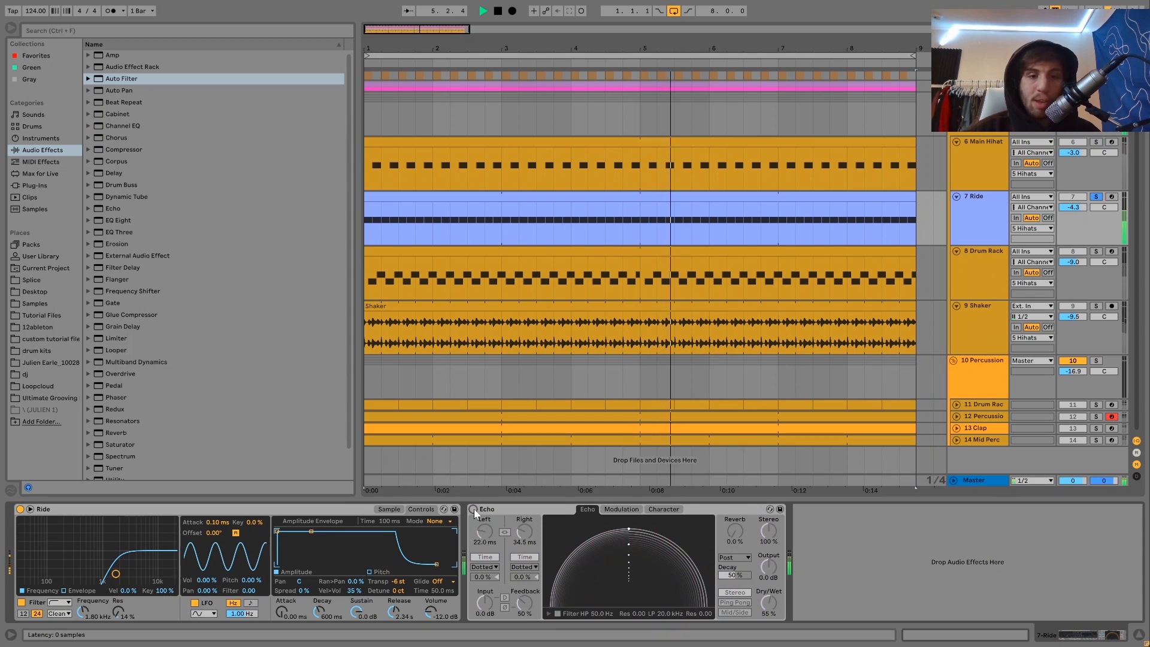
click(474, 509)
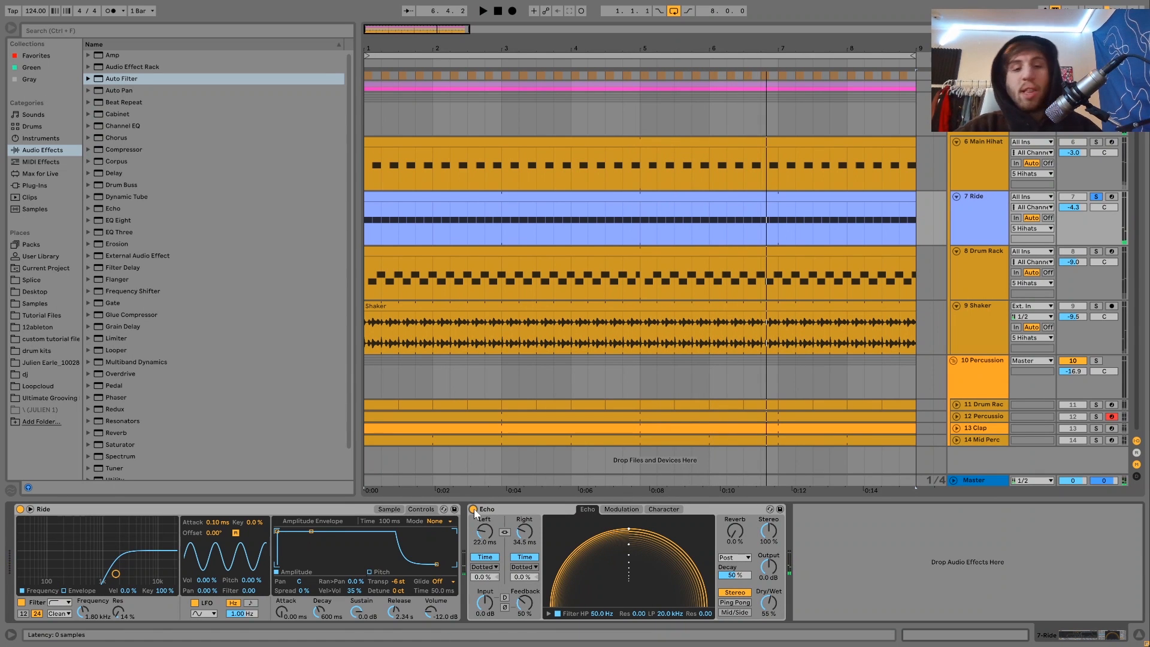
key(space)
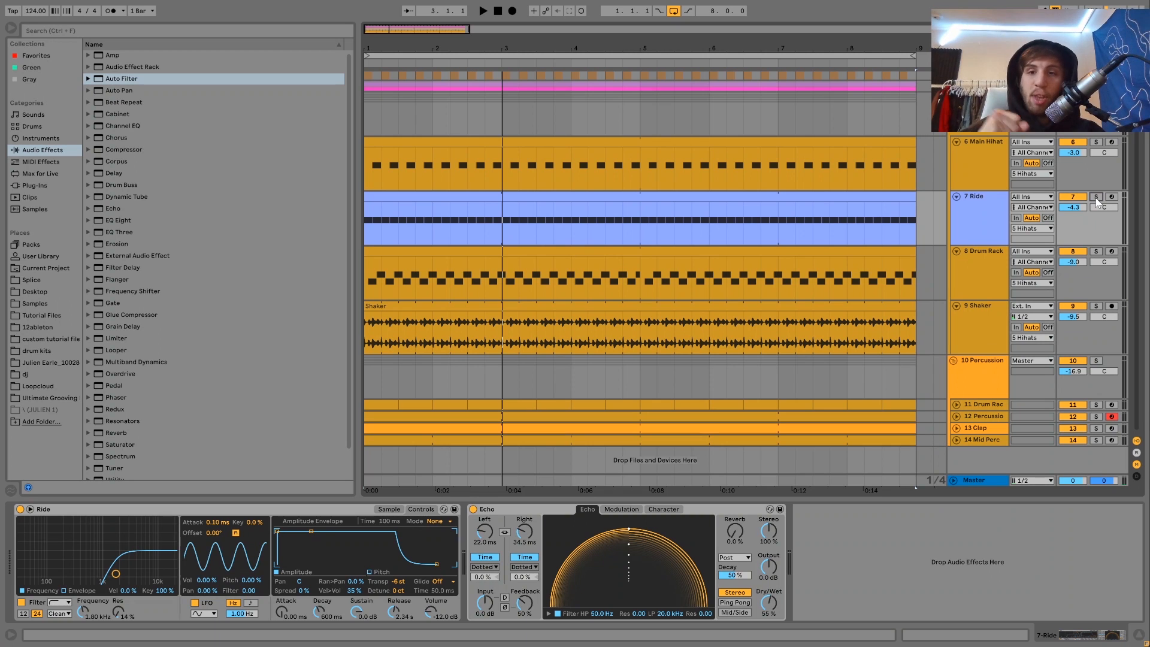
- Play the full loop with the Ride track selected and out of solo
key(space)
click(973, 225)
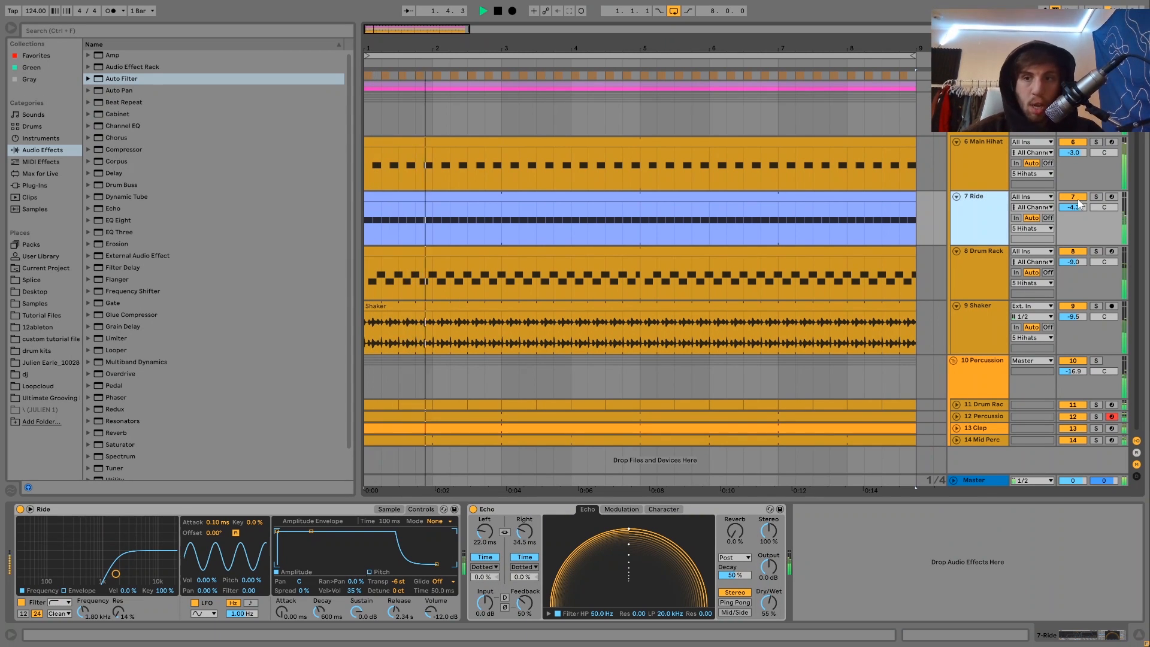
key(space)
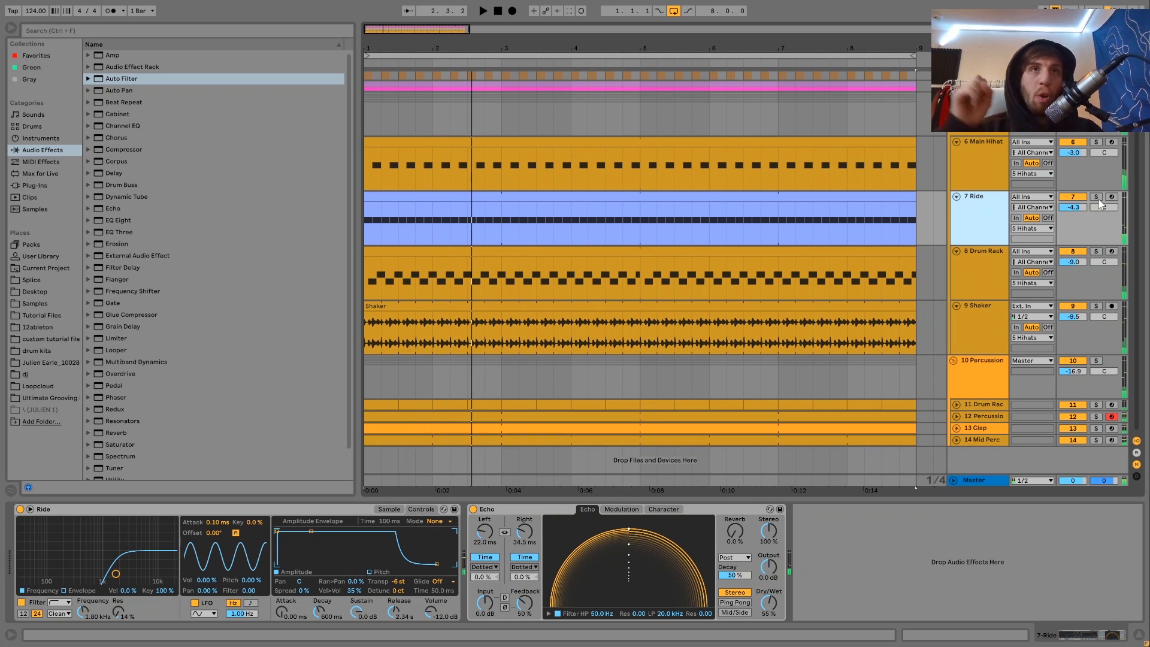
key(space)
- Audition the Ride in solo, unsolo it and play it within the full loop again
click(1095, 198)
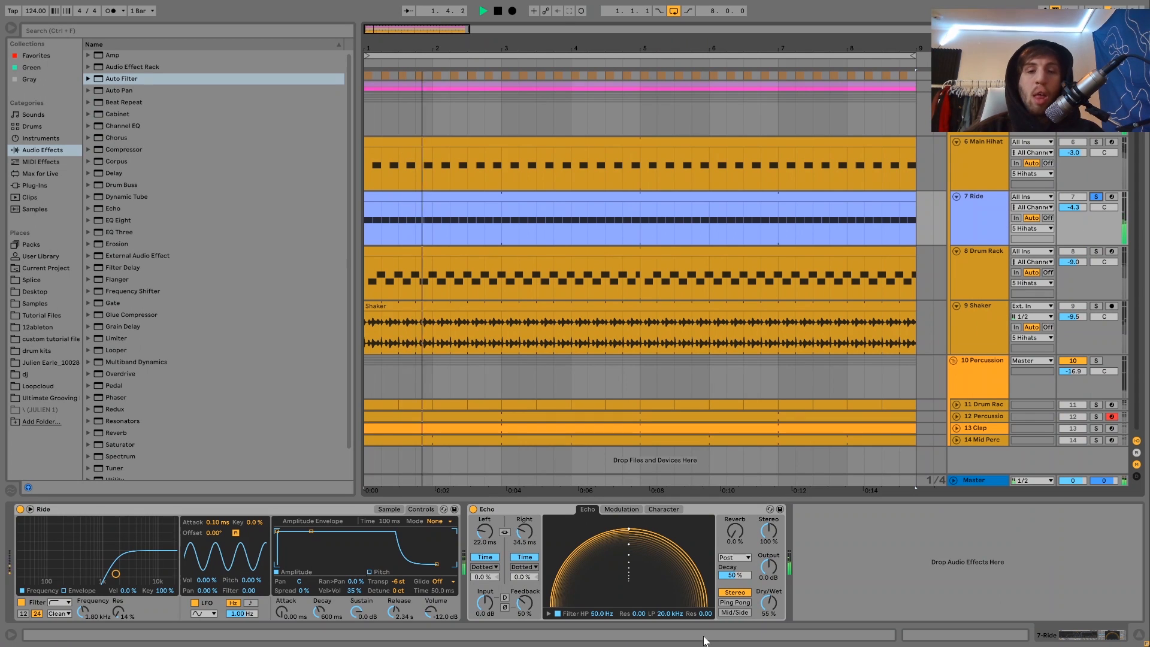
key(space)
key(space)
click(1098, 196)
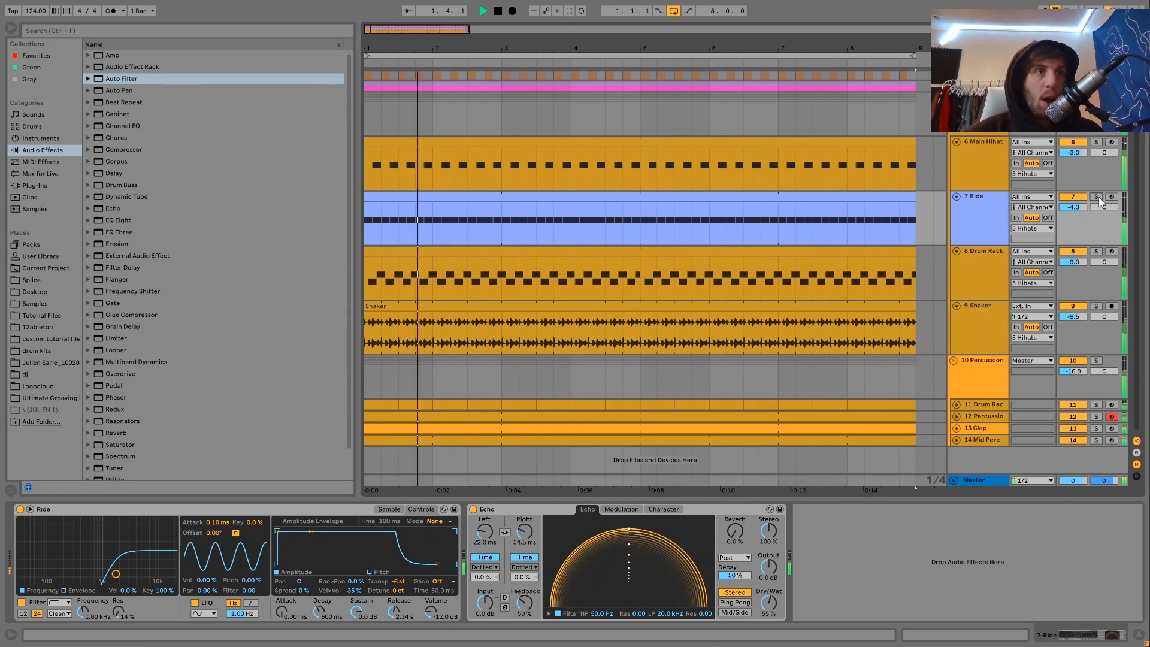
click(988, 220)
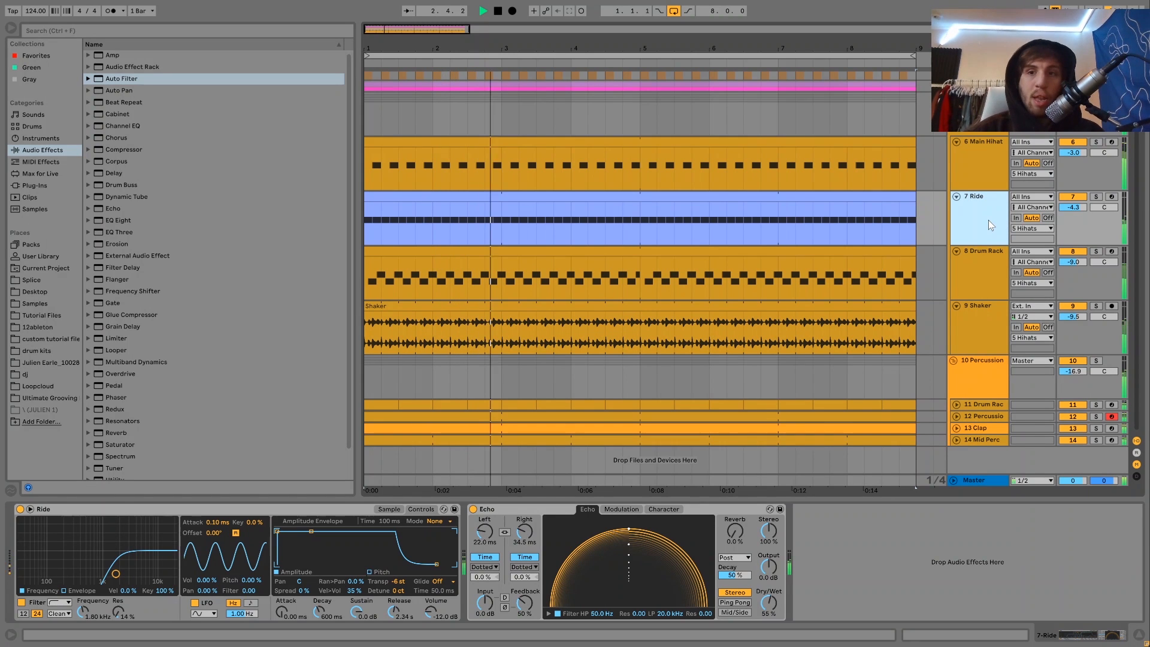
key(space)
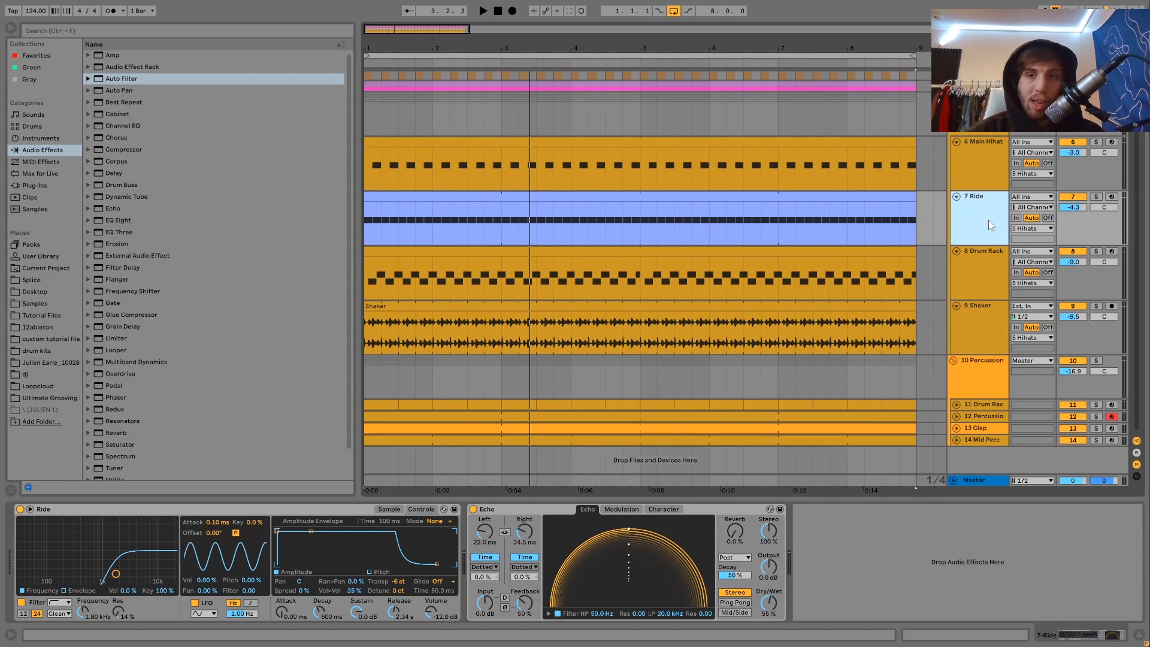
click(981, 269)
click(1096, 252)
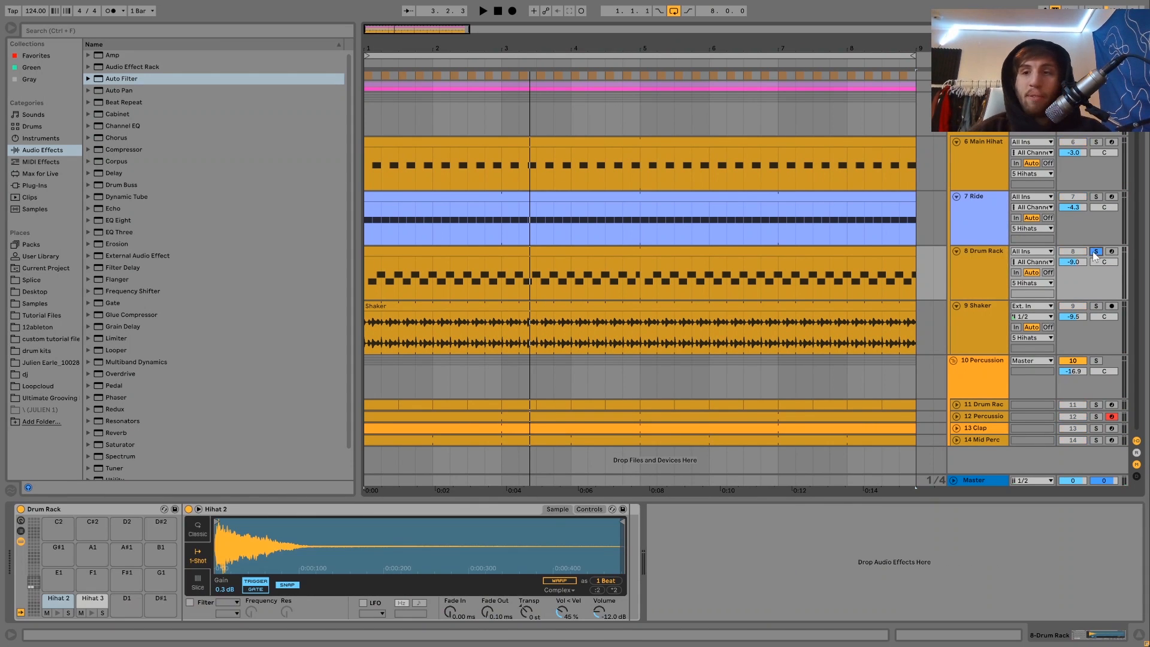
ctrl+click(1095, 307)
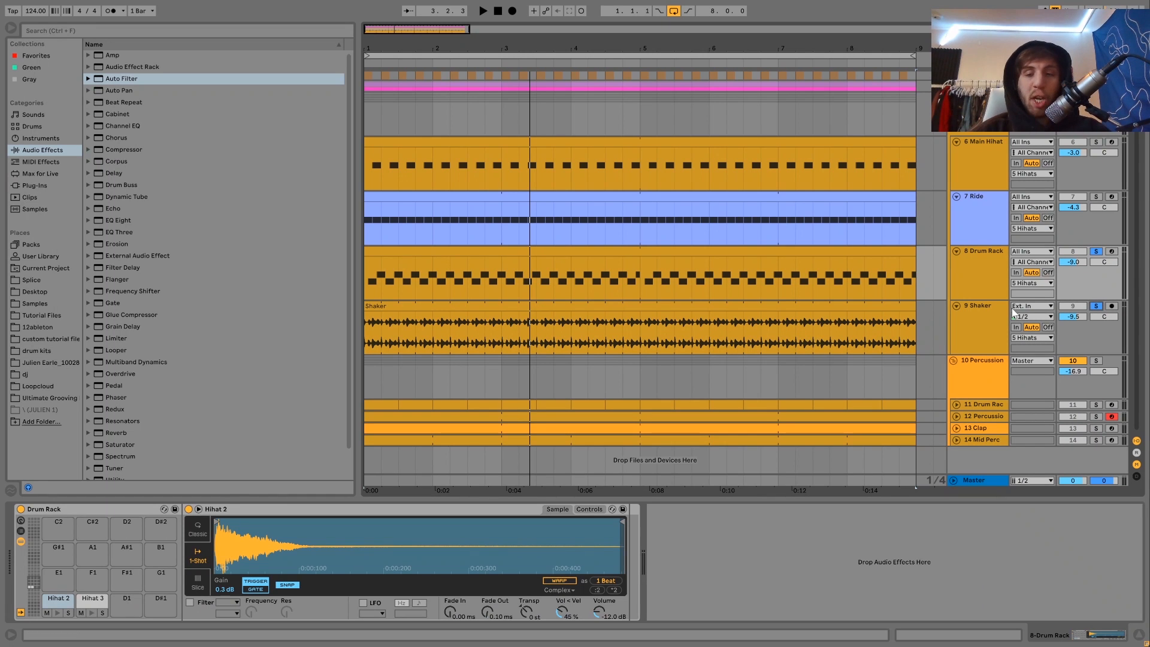
key(space)
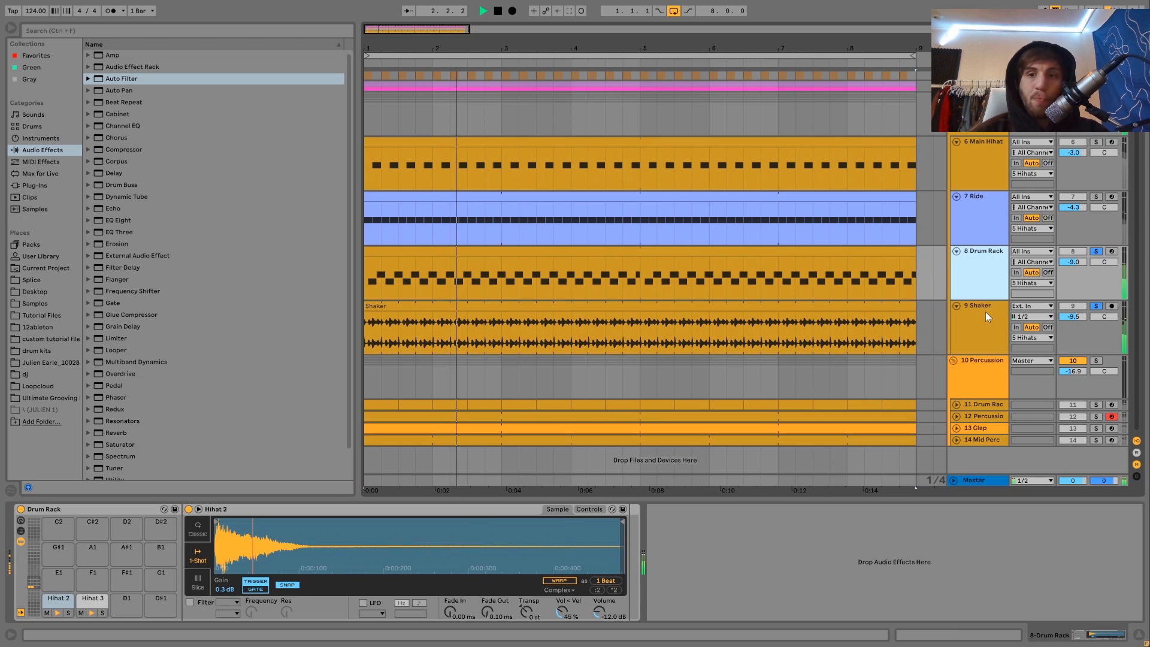
click(984, 311)
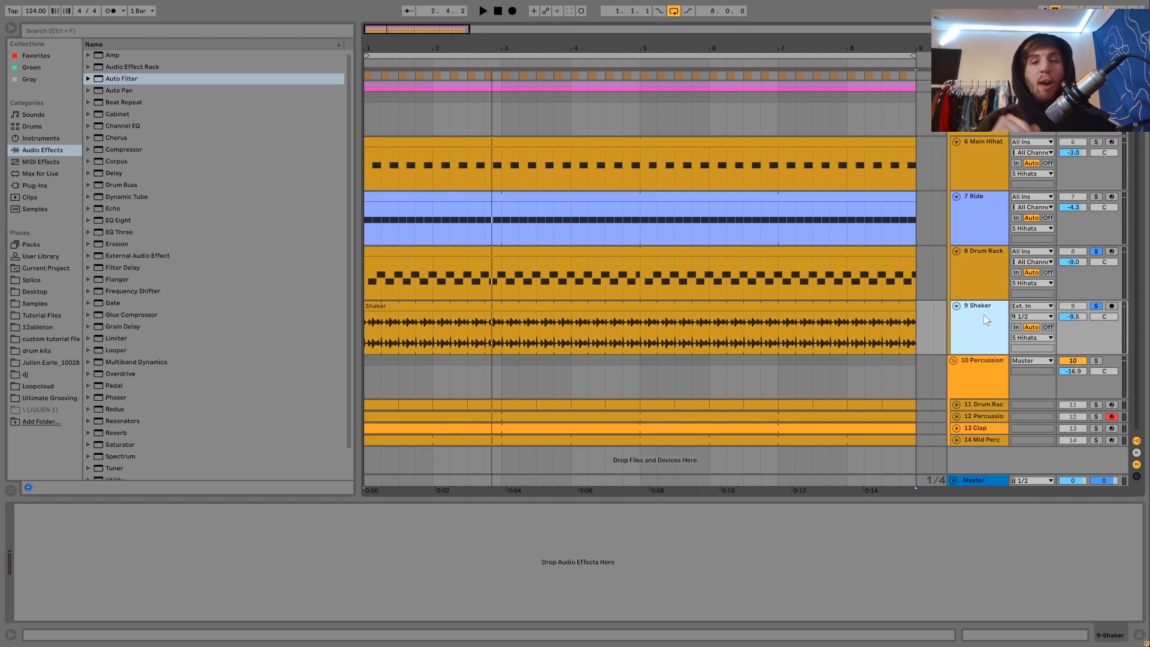
- Play the Shaker track alone in solo a couple of times
click(1097, 307)
key(space)
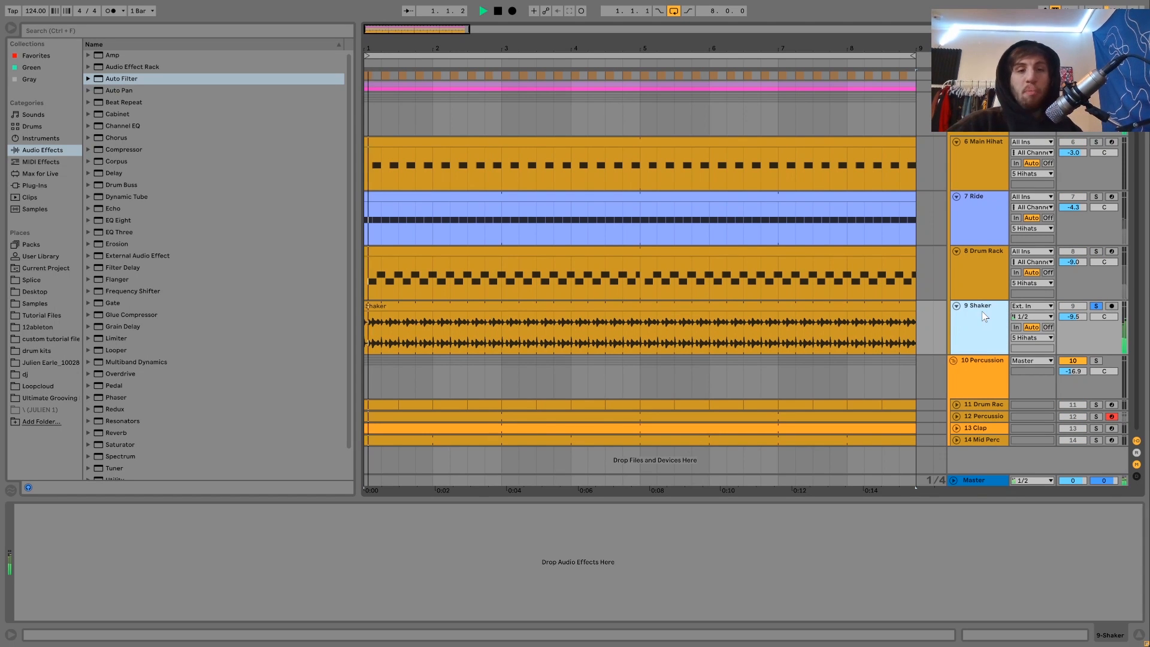
key(space)
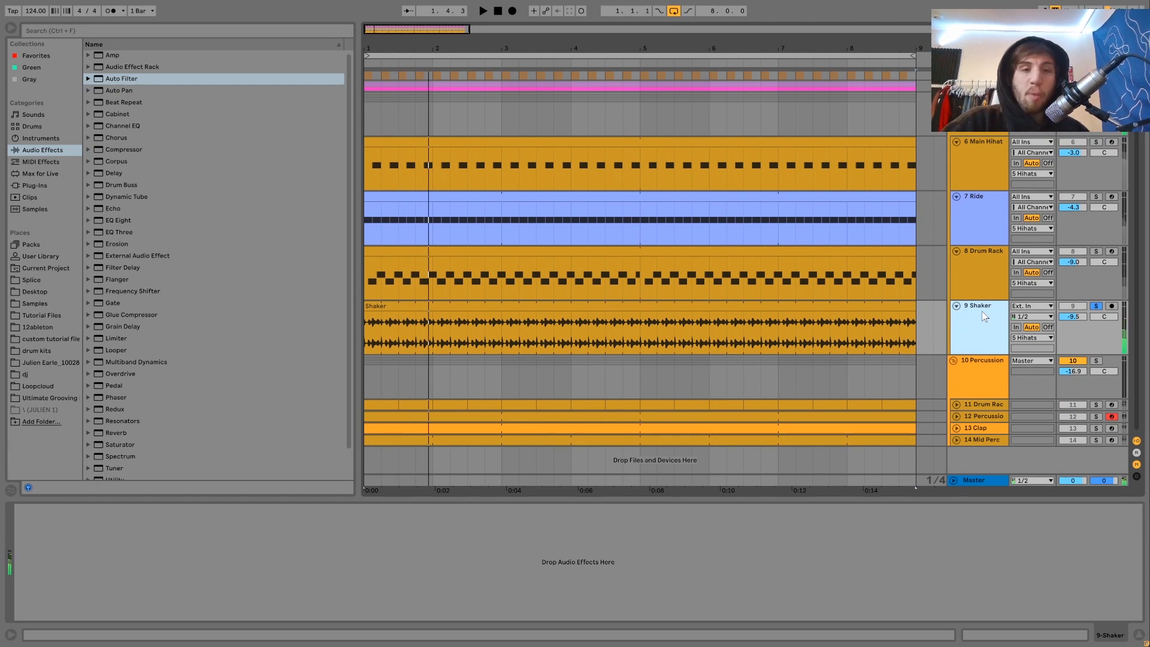
key(space)
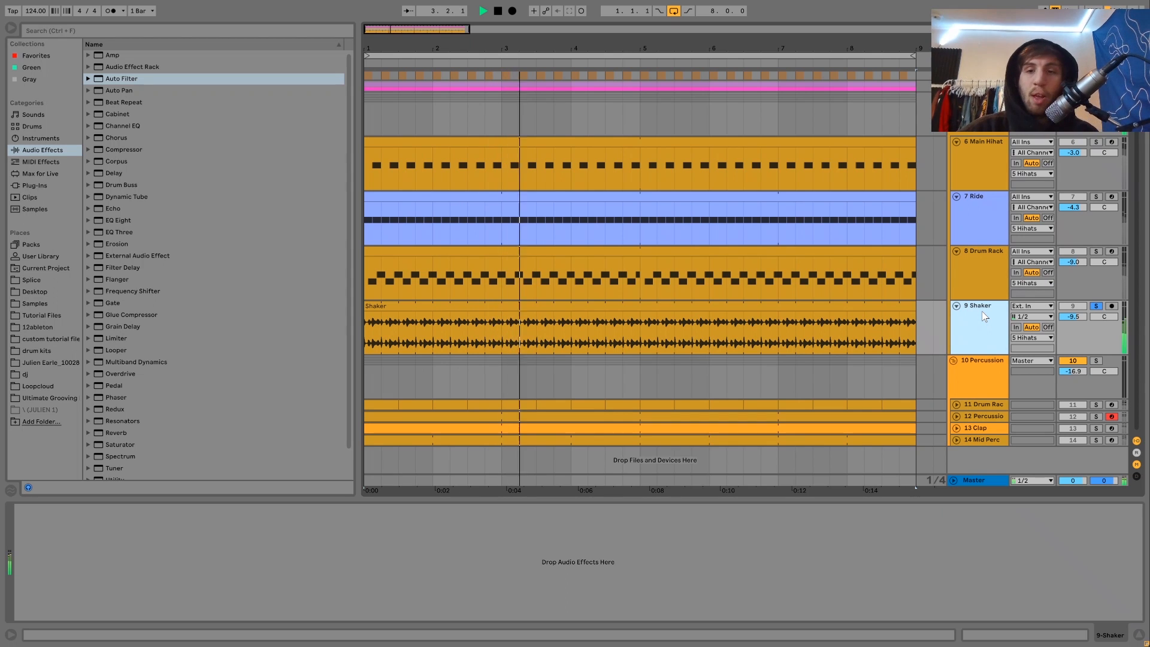
key(space)
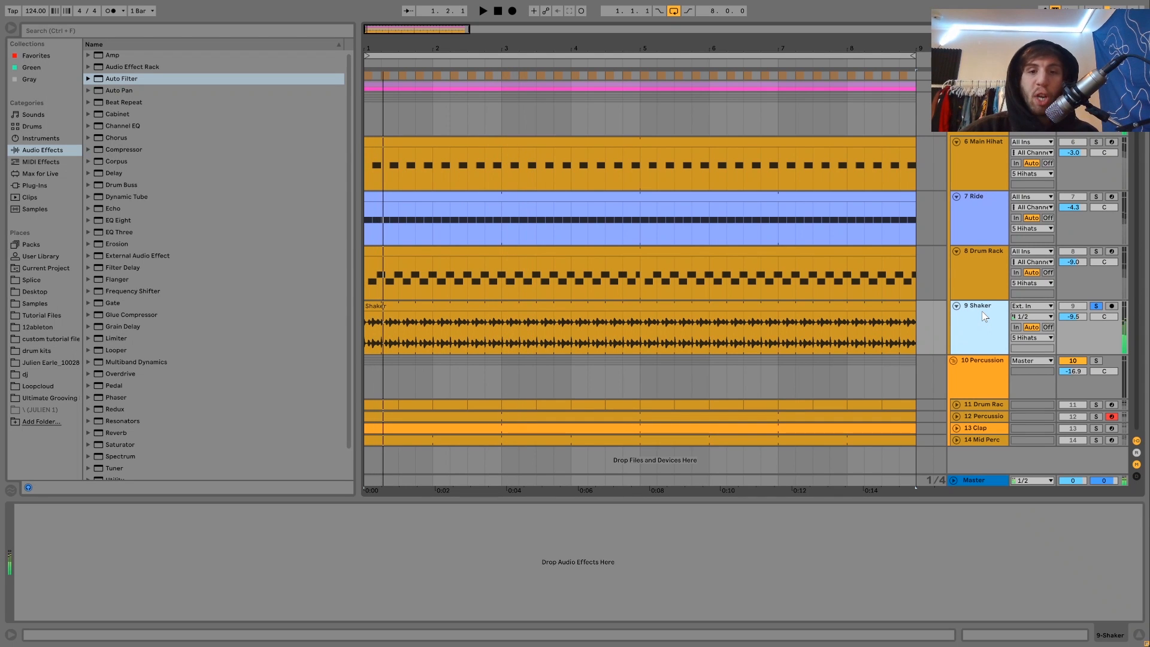
- Solo the hi-hat Drum Rack, show its device chain and play its pattern against the metronome
click(1099, 251)
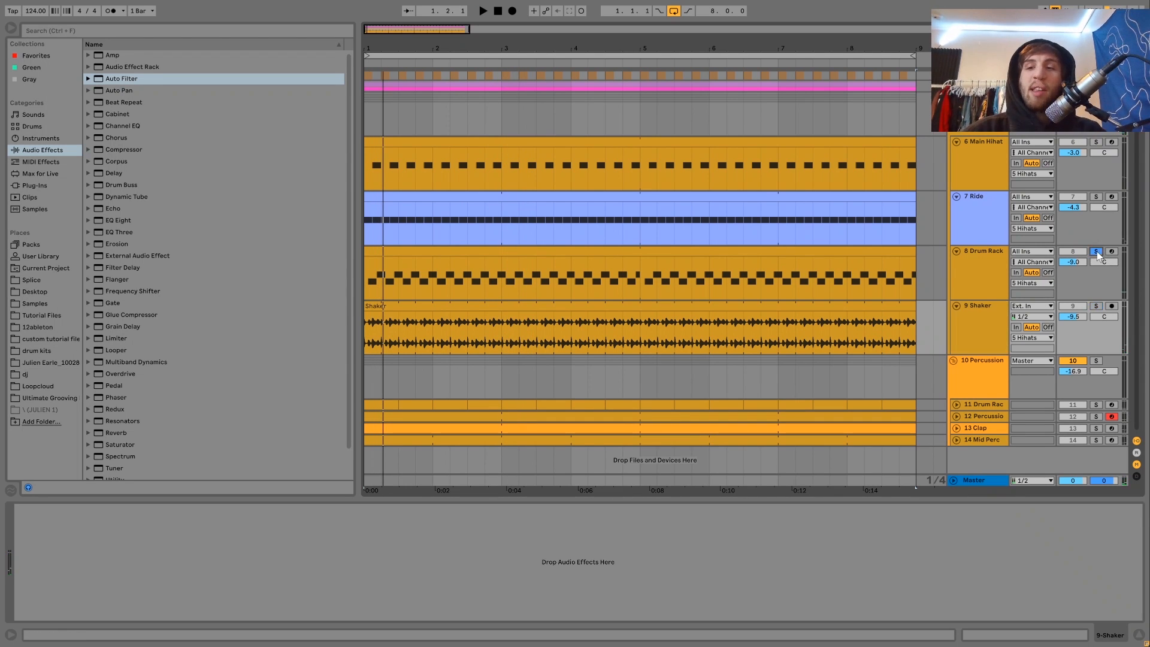
click(991, 272)
key(space)
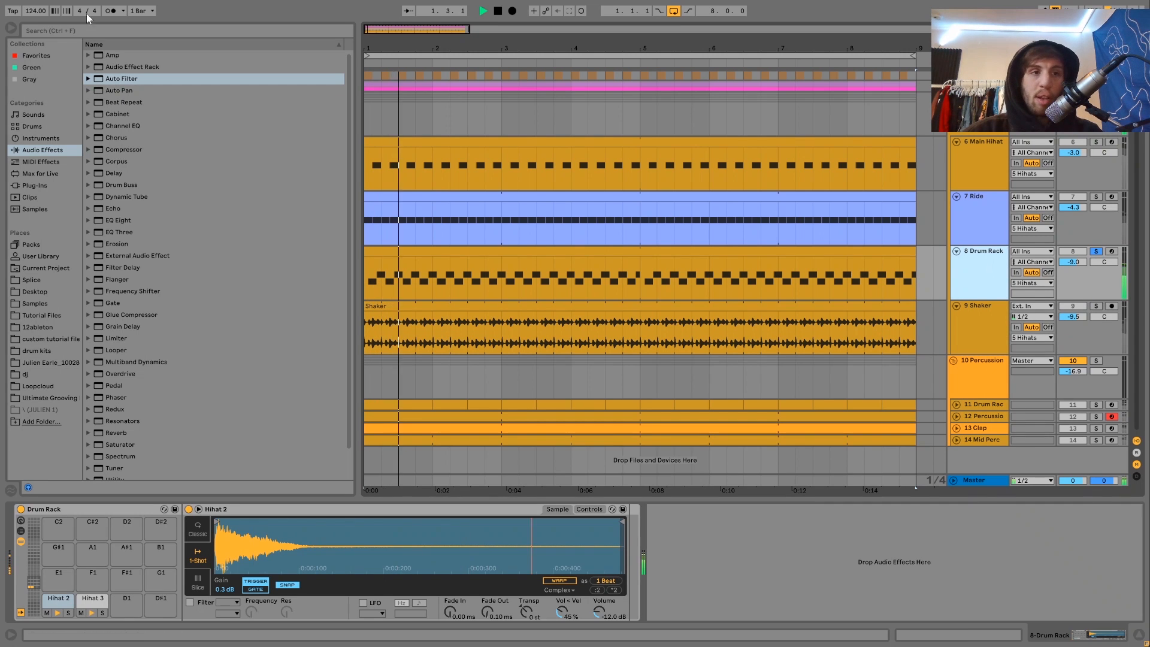
click(110, 11)
key(space)
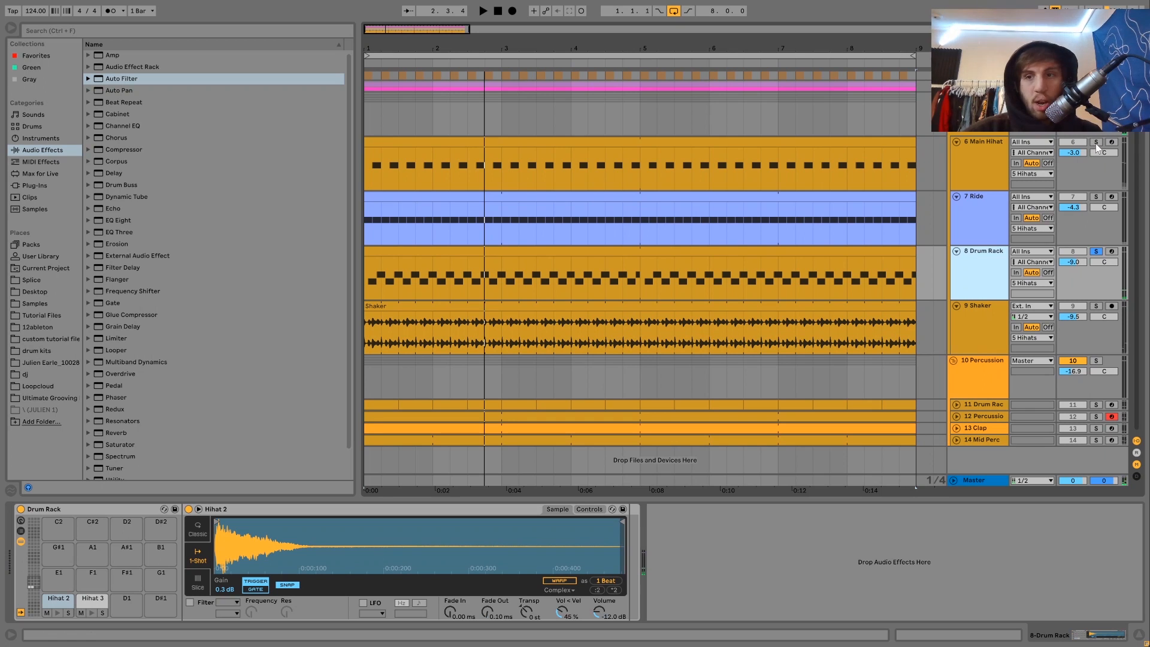
- Play the Drum Rack together with the Main Hihat track and select the Drum Rack's MIDI clip
ctrl+click(1096, 142)
key(space)
double_click(796, 250)
key(space)
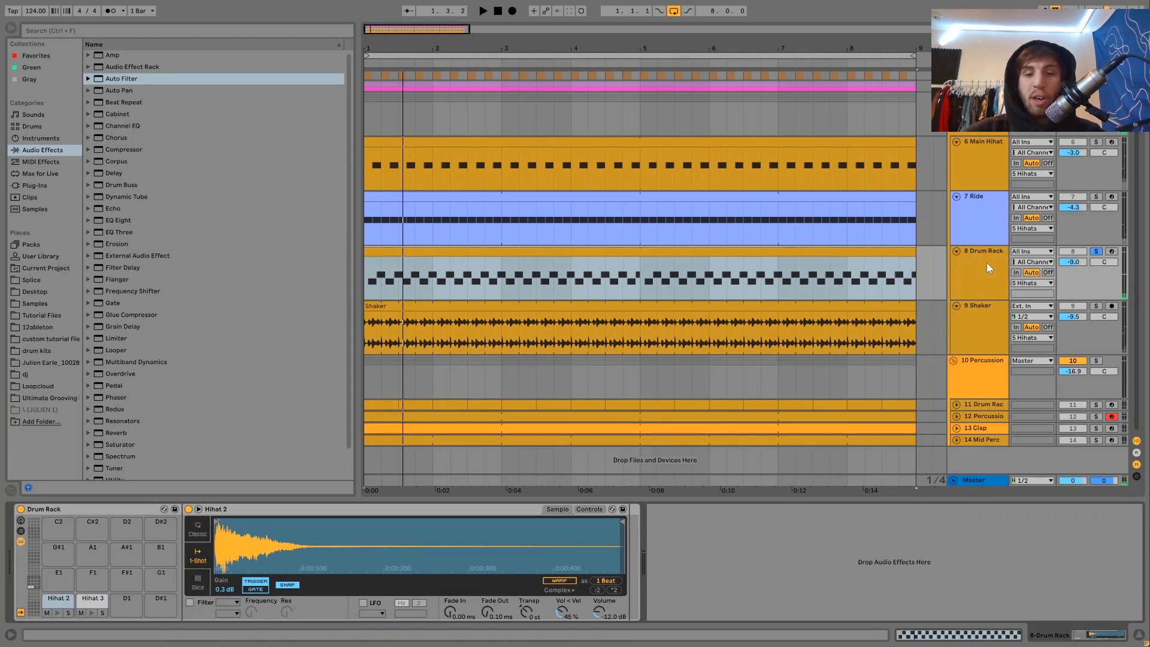
- Play the Shaker in solo, then add the Drum Rack to the solo to hear how they layer
click(1097, 306)
key(space)
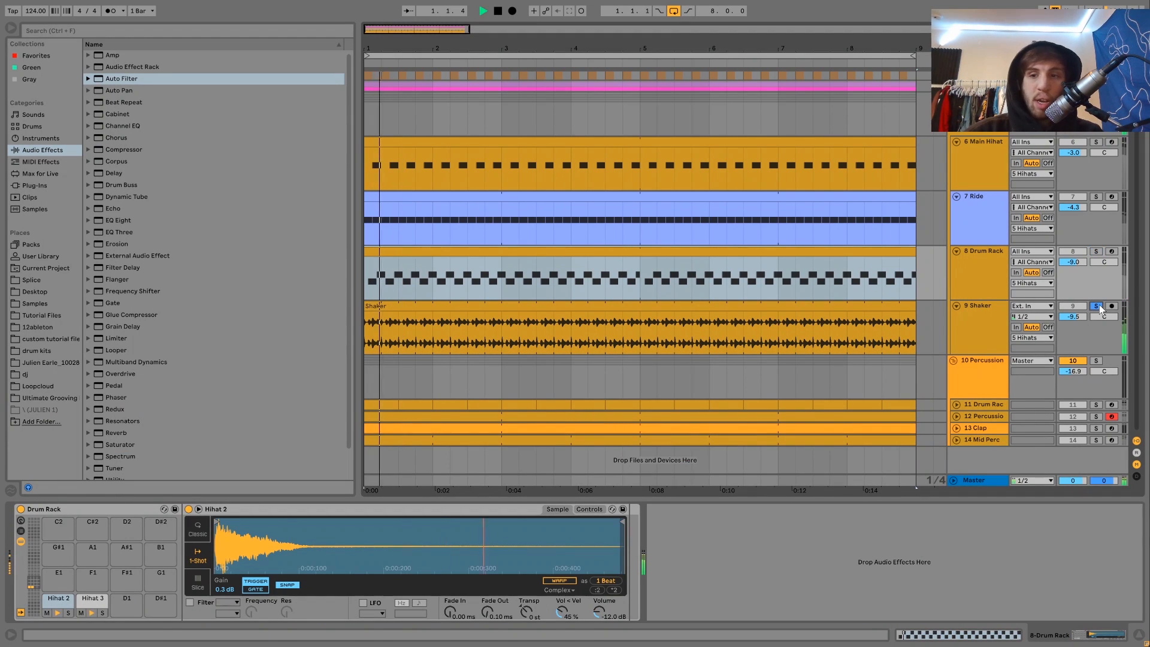
click(982, 326)
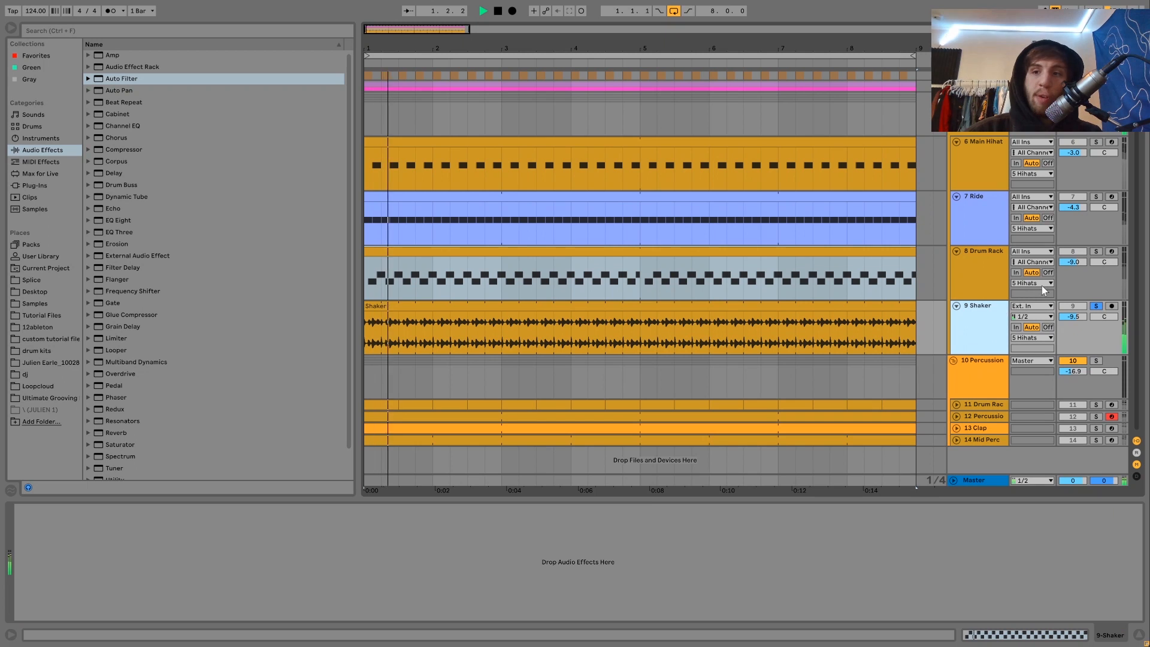
ctrl+click(1096, 251)
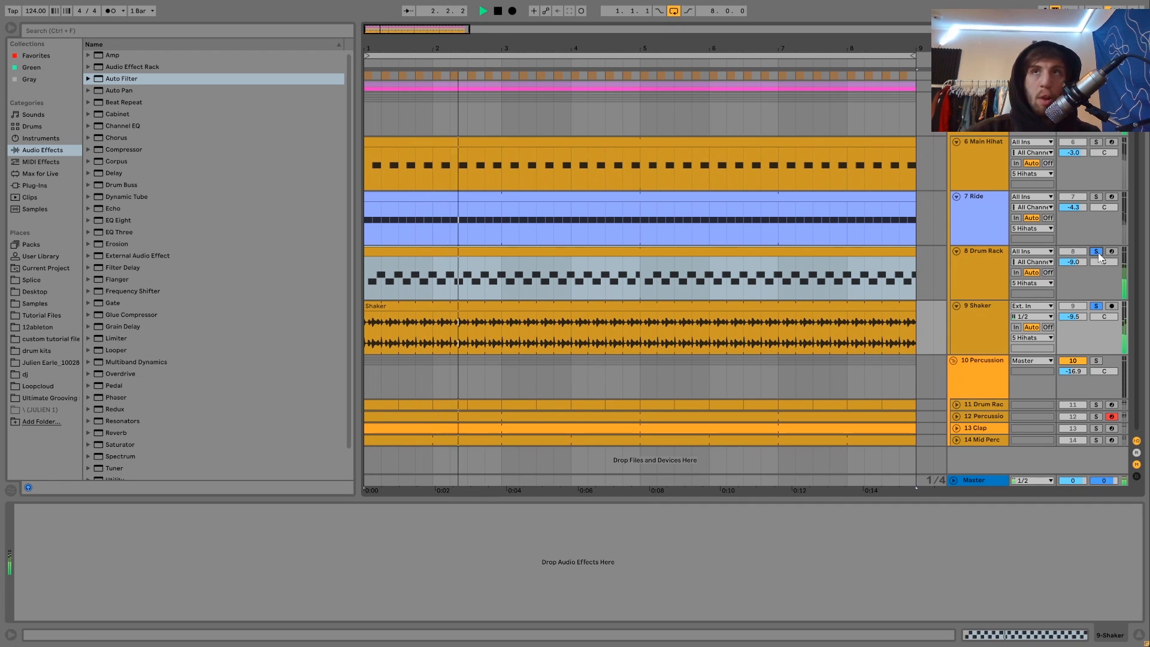
click(976, 275)
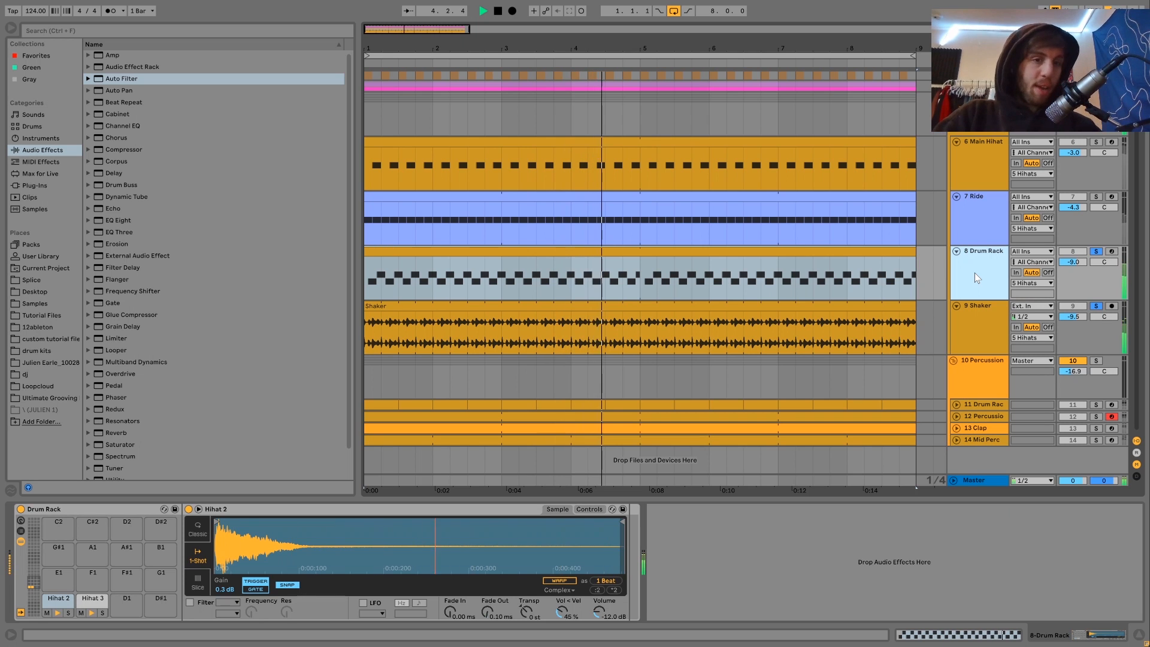
key(space)
key(space)
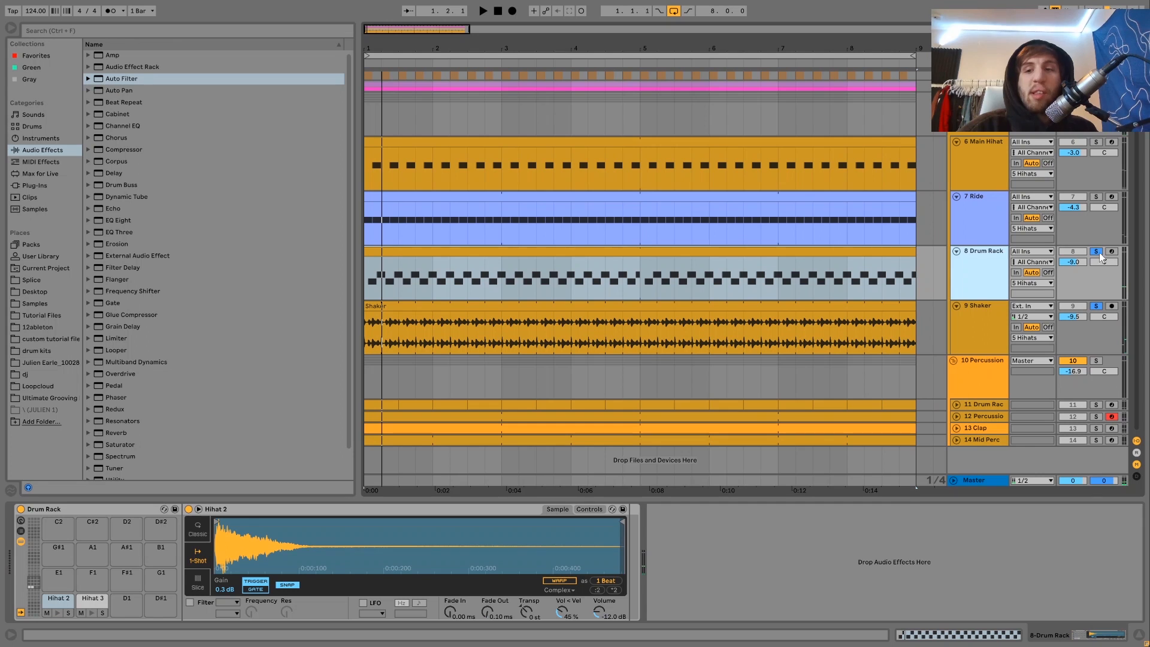
- Toggle the Drum Rack's solo during playback to hear the layer without it, then play it on its own
click(1095, 251)
key(space)
click(1098, 250)
click(982, 274)
key(space)
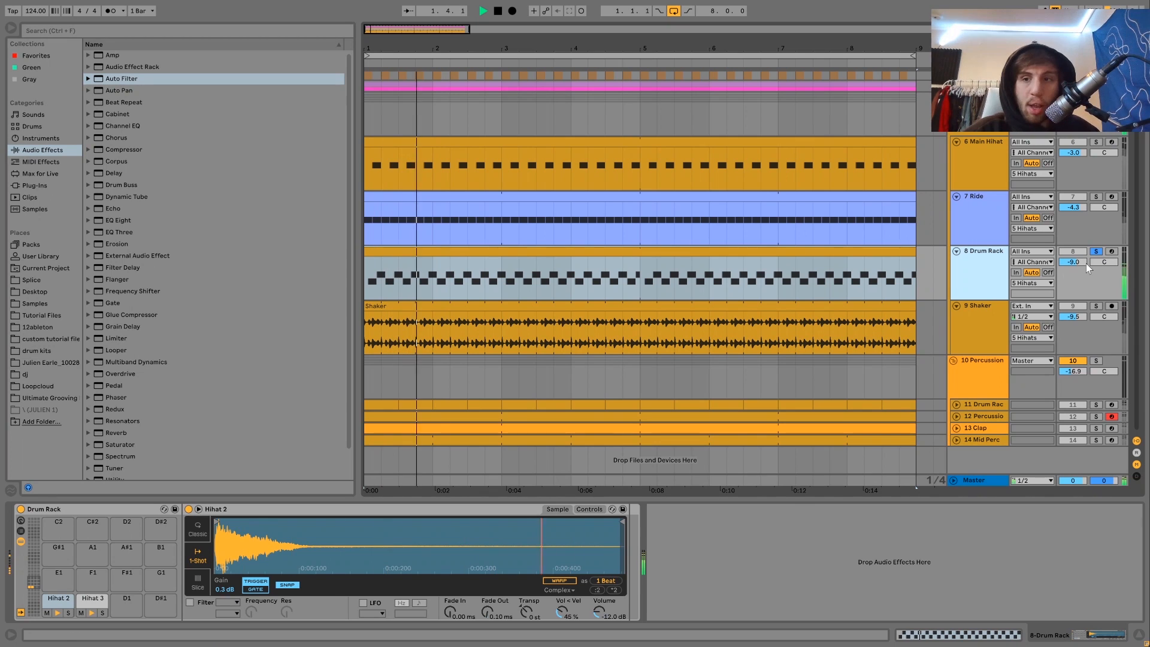
- Take the Drum Rack out of solo and play all tracks of the loop together
click(1095, 251)
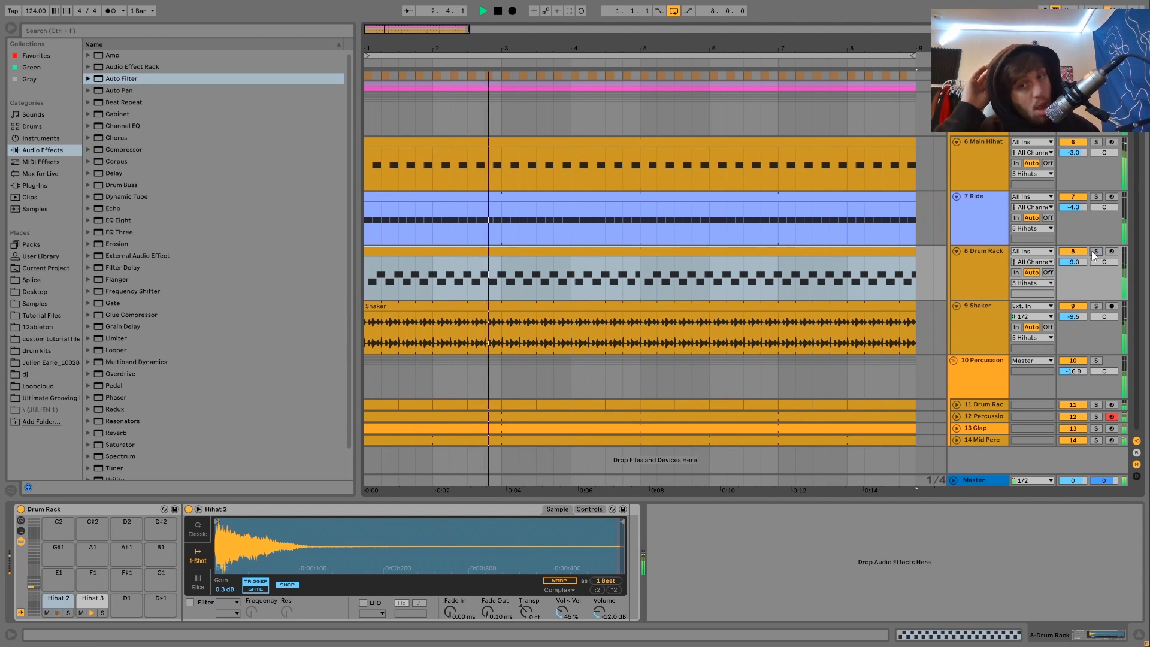
key(space)
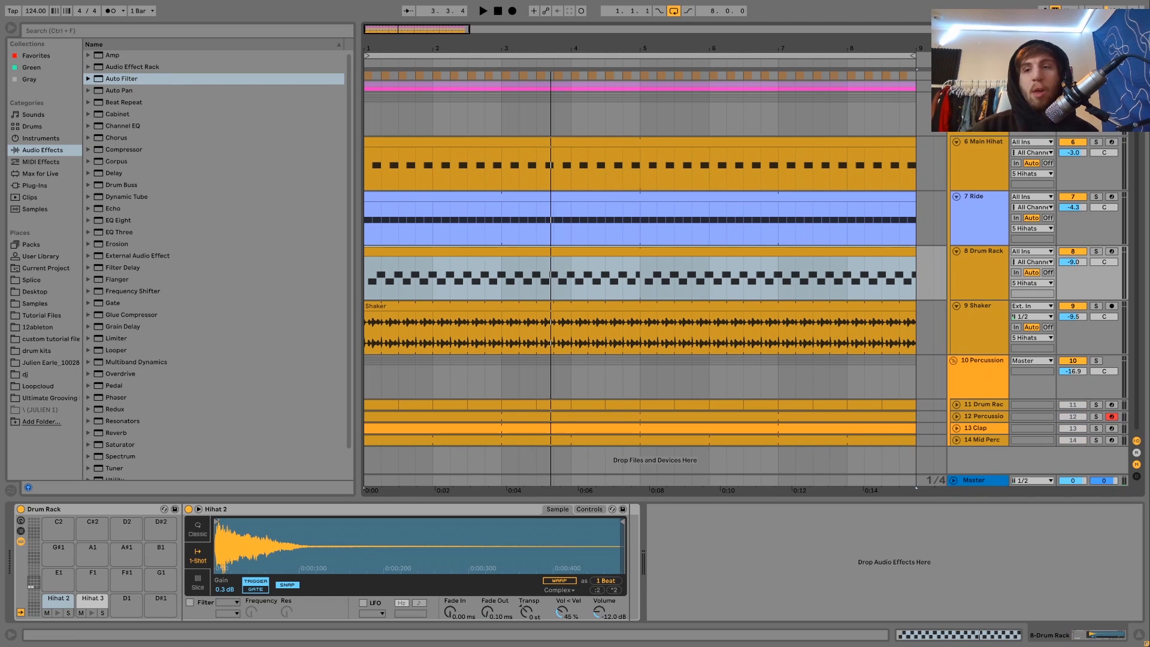
key(space)
key(space)
click(1096, 307)
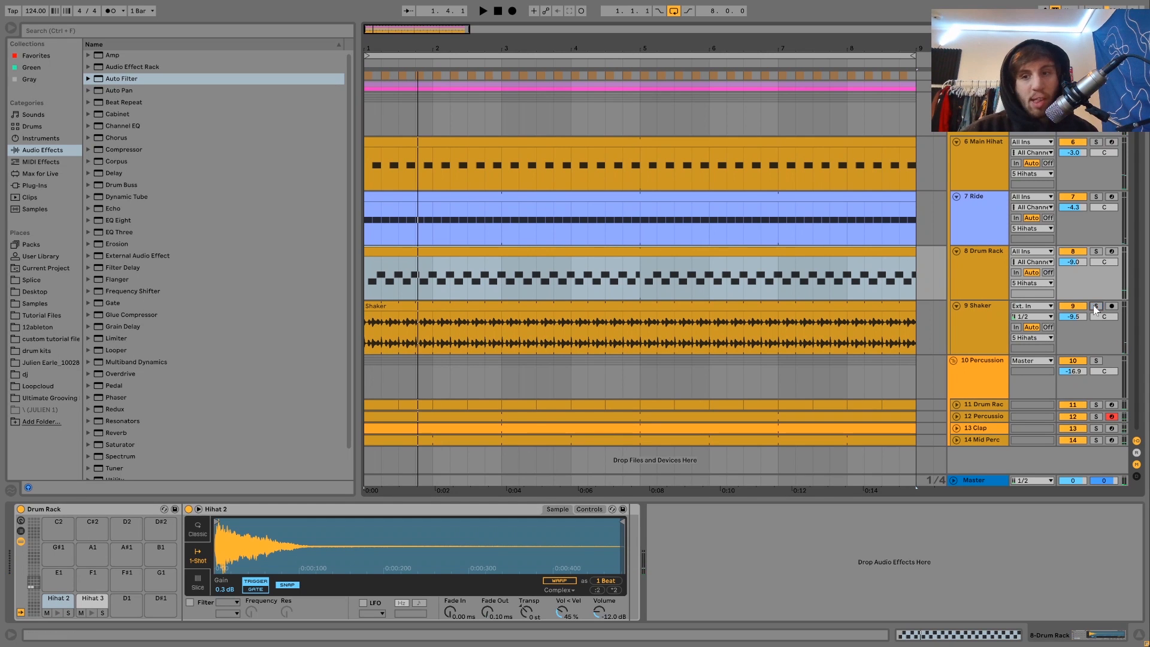
- Show the Hihats group's effect chain and play the whole group in solo
click(983, 108)
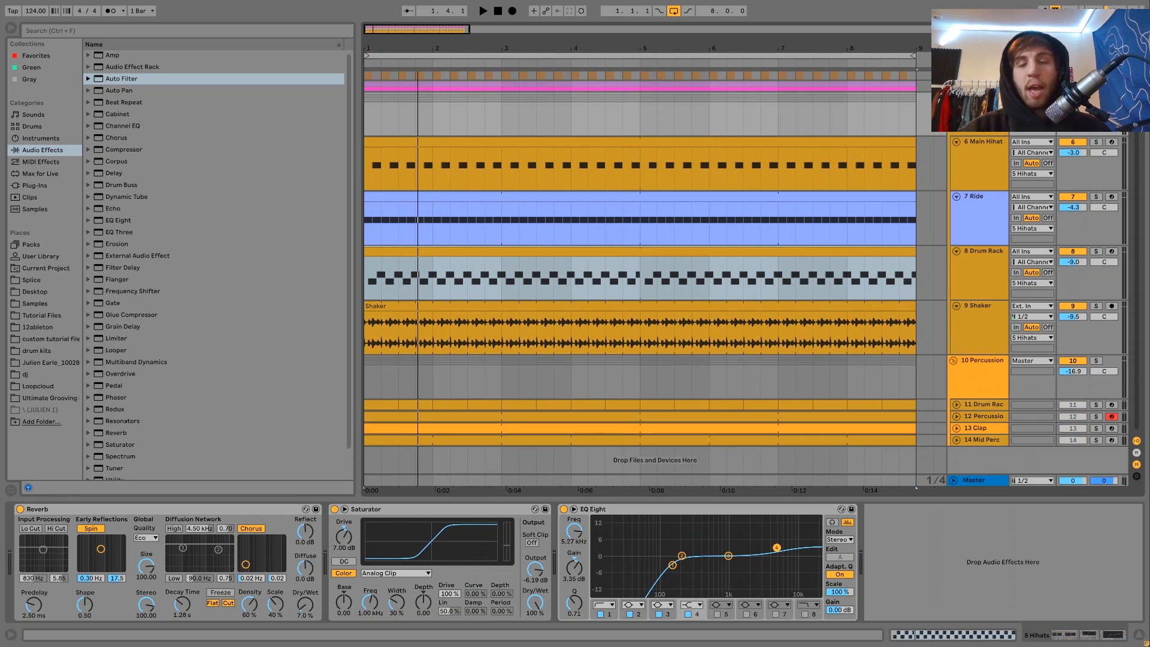
scroll(914, 140, up, 2)
click(1095, 142)
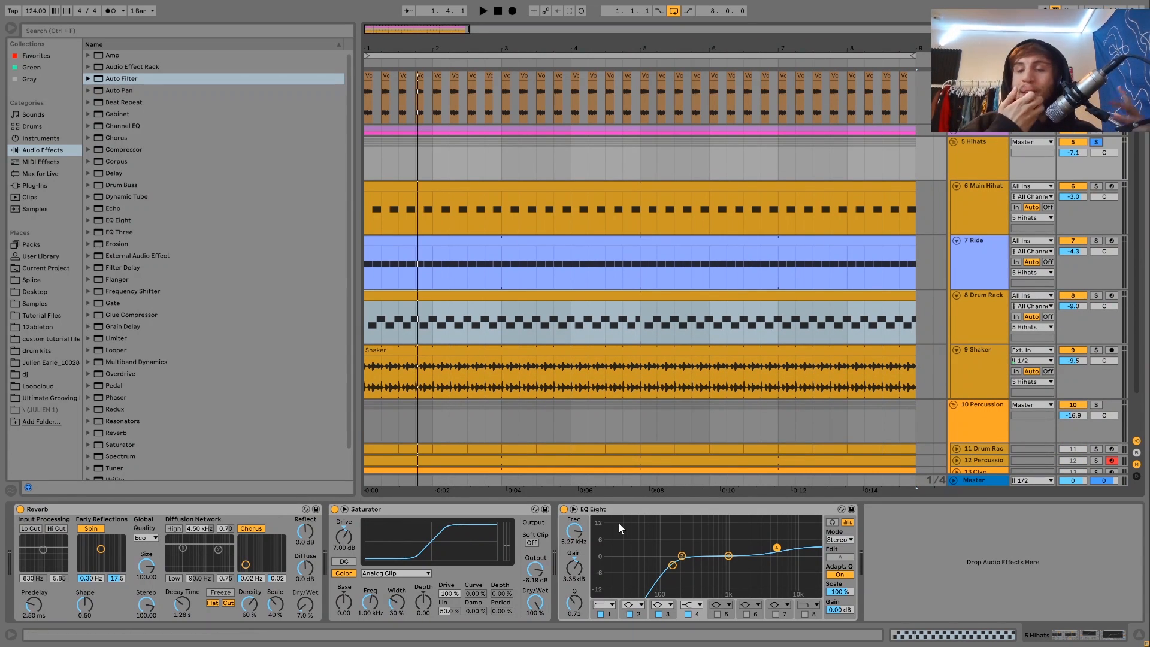
key(space)
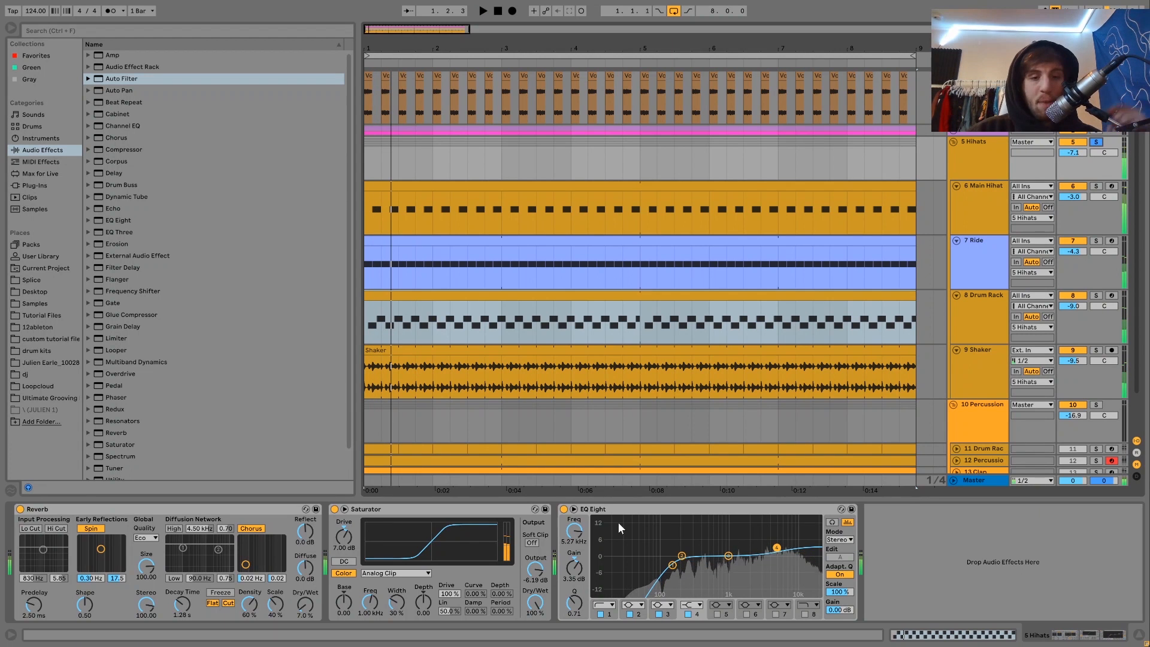
- Compare the soloed Hihats group with its EQ Eight, Saturator and Reverb all bypassed and all active
click(563, 509)
key(space)
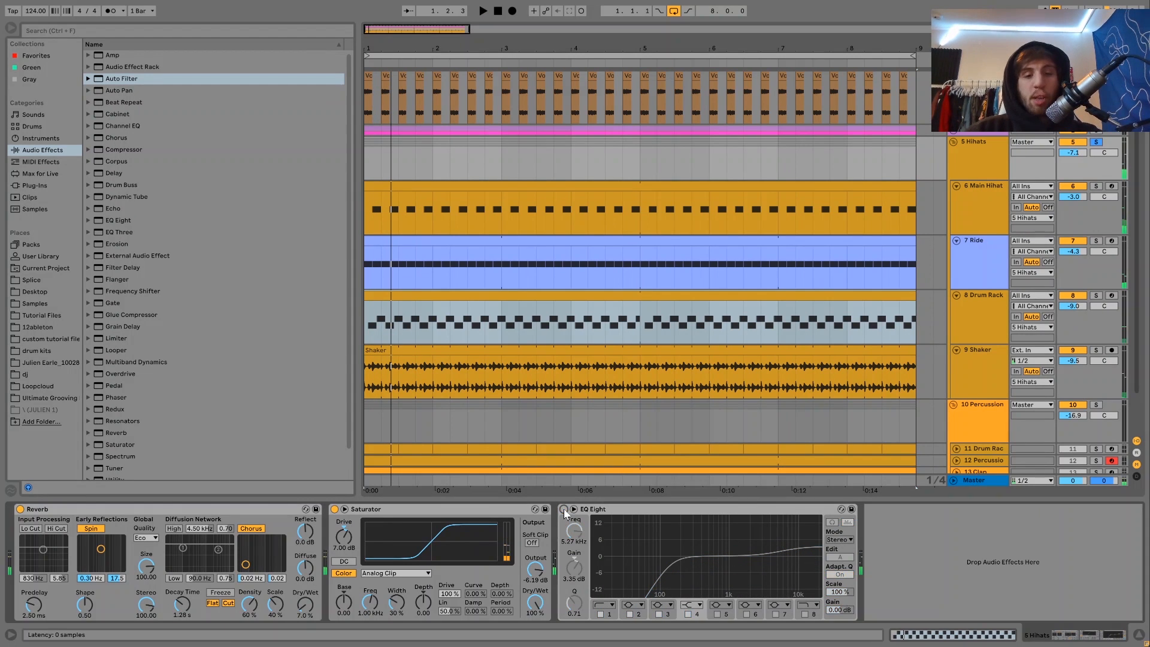
click(335, 509)
click(19, 509)
key(space)
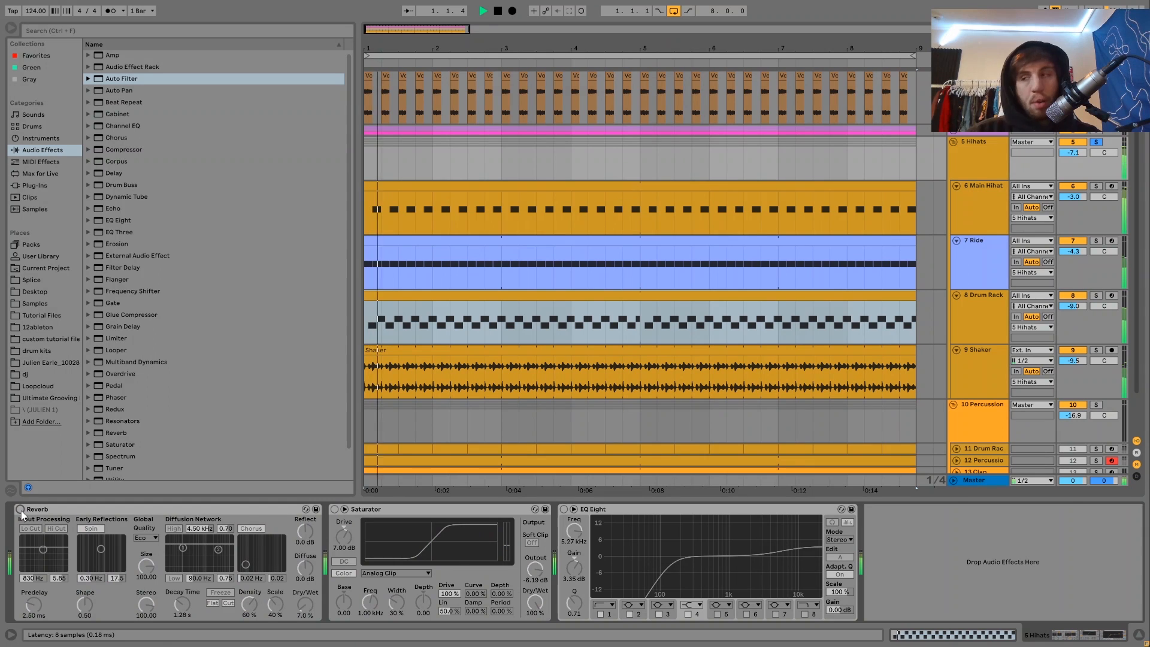
key(ctrl+z)
key(ctrl+z)
key(ctrl+z)
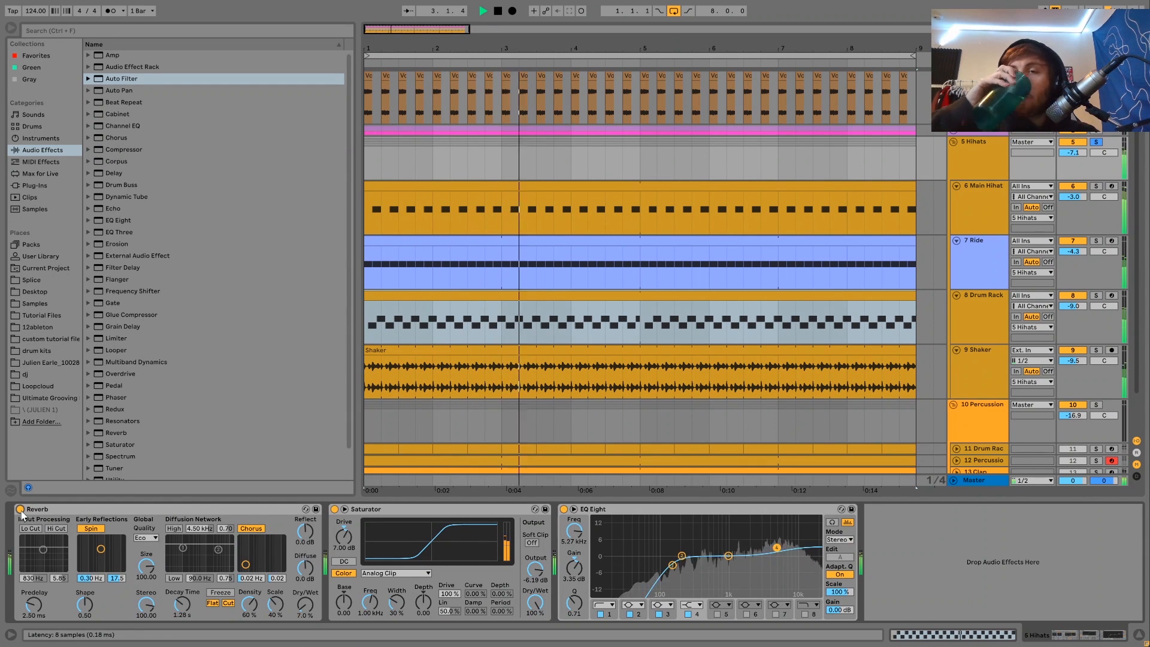
key(space)
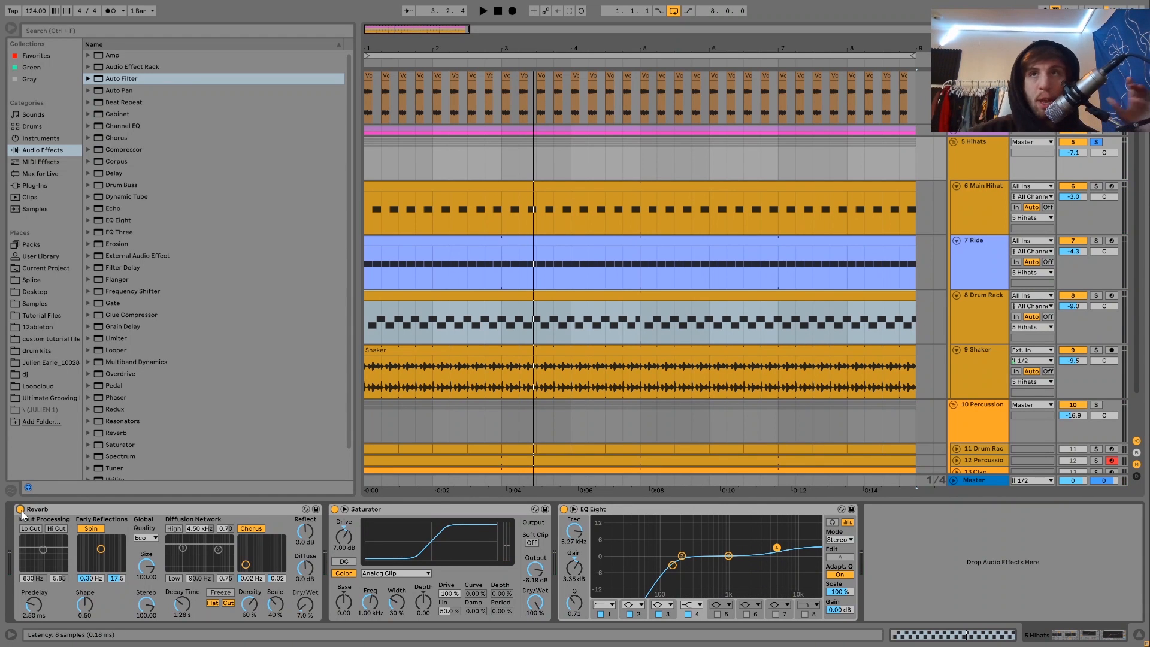
- Play the Hihats group with its full chain and compare it with the Reverb bypassed and active
key(space)
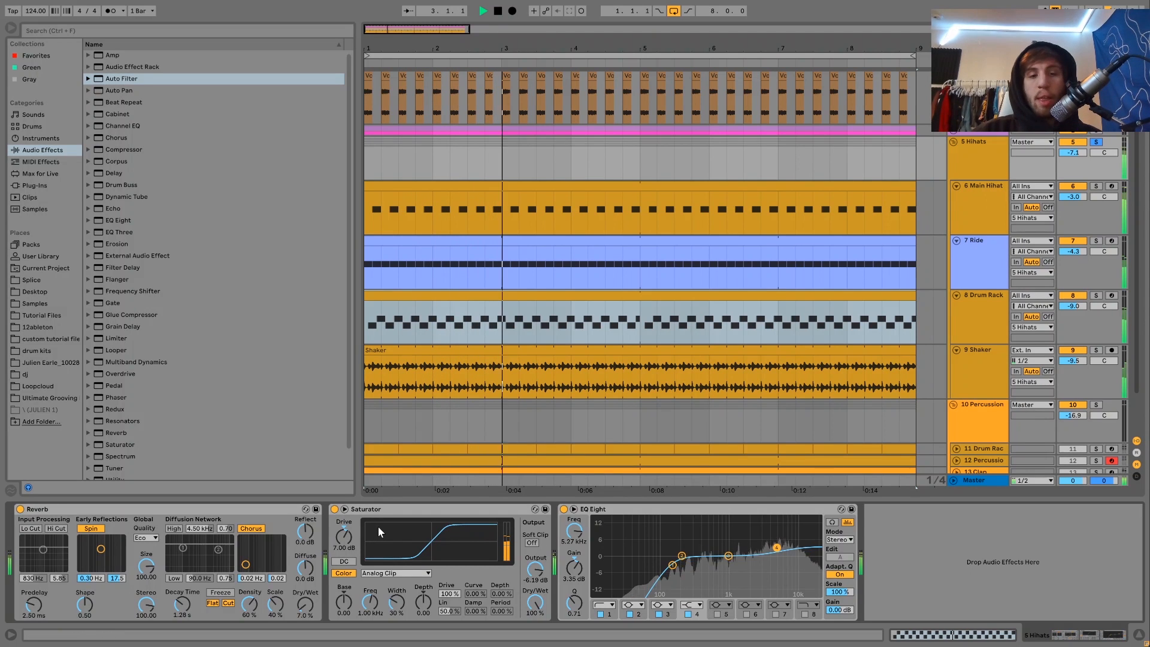
key(space)
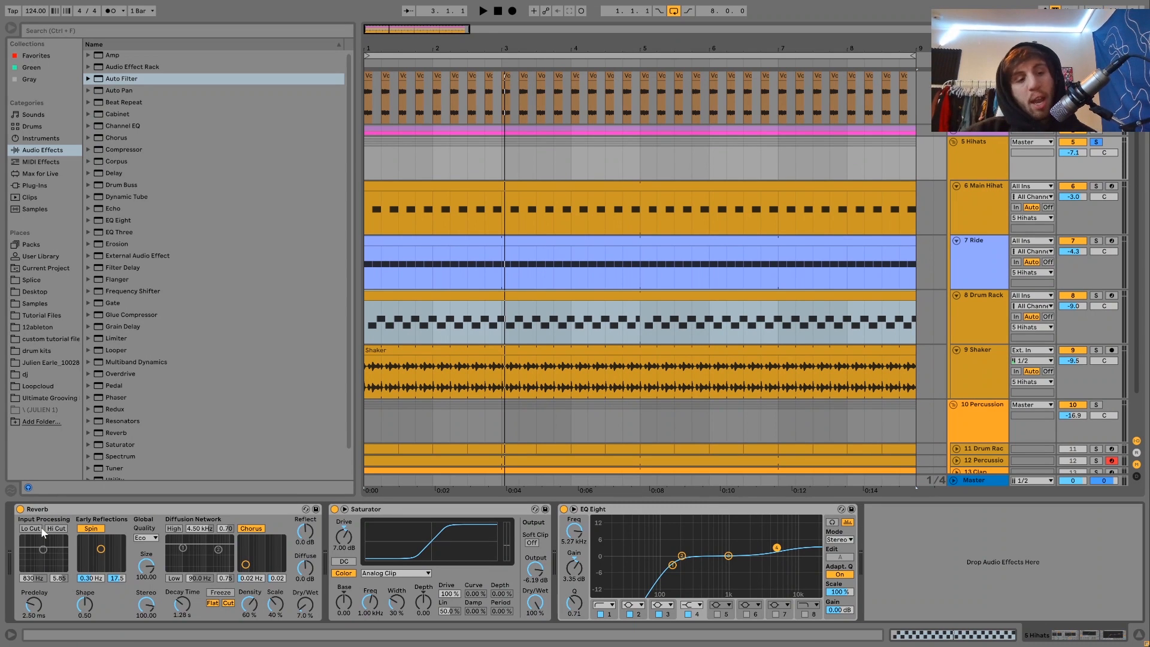
click(19, 508)
key(space)
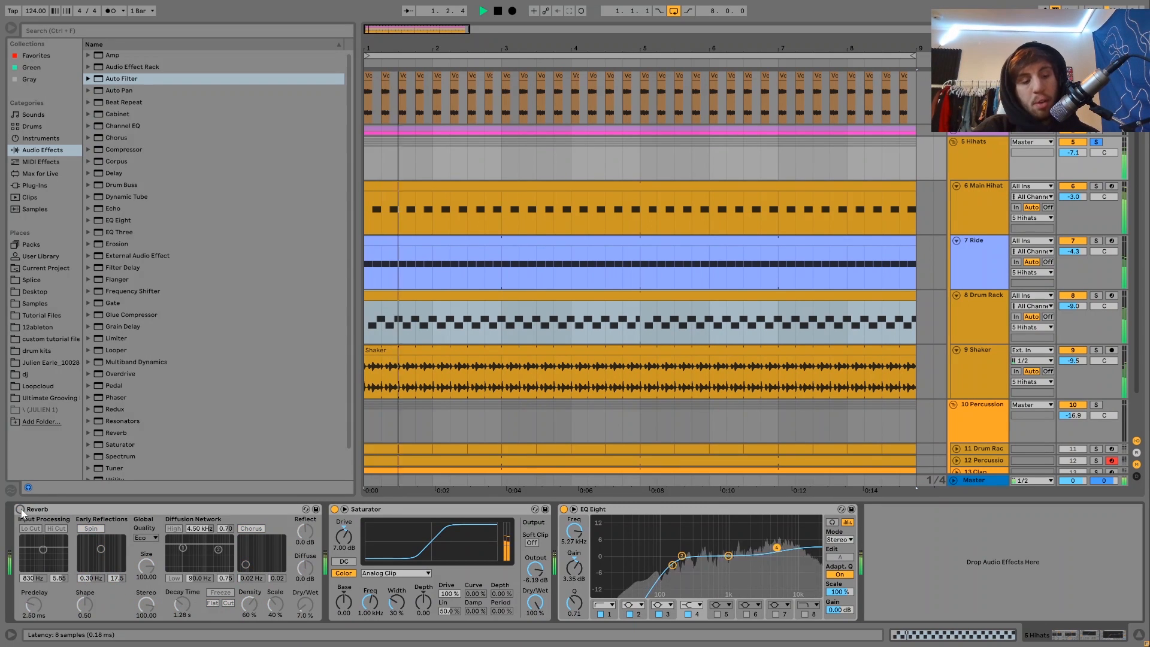
click(20, 509)
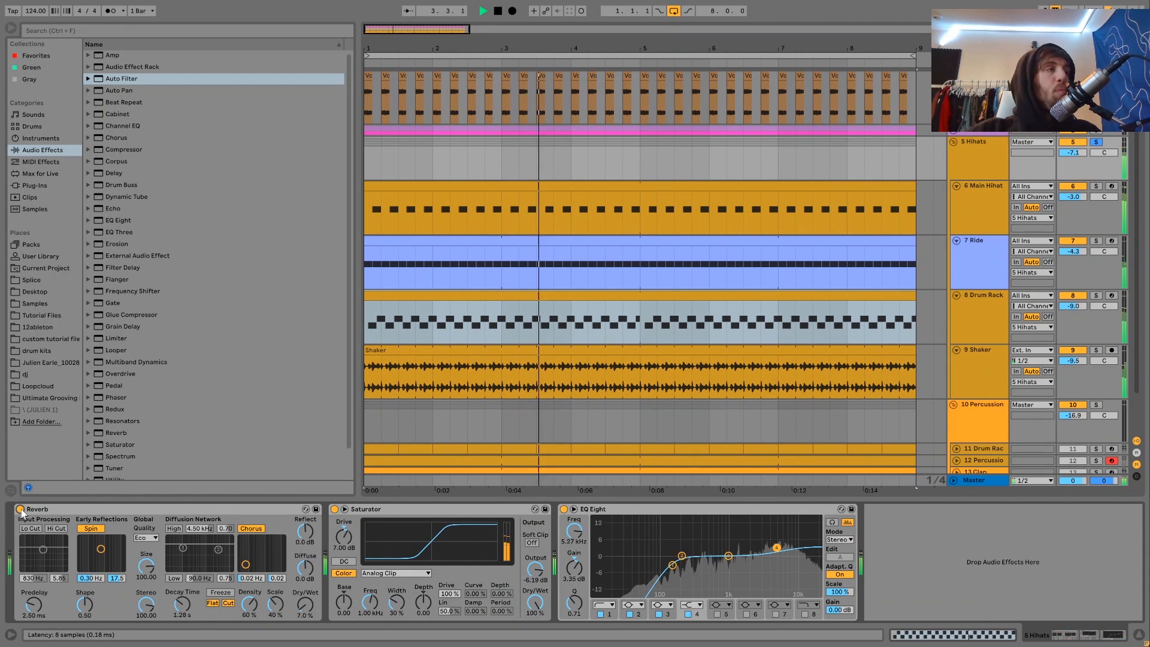
key(space)
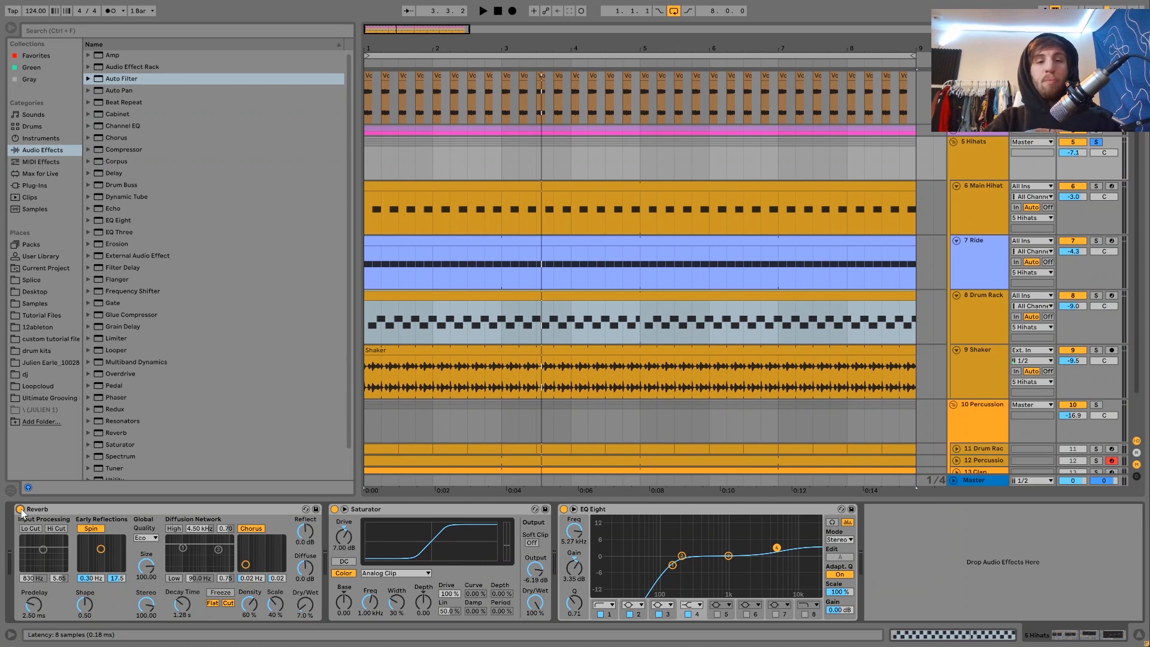
click(57, 508)
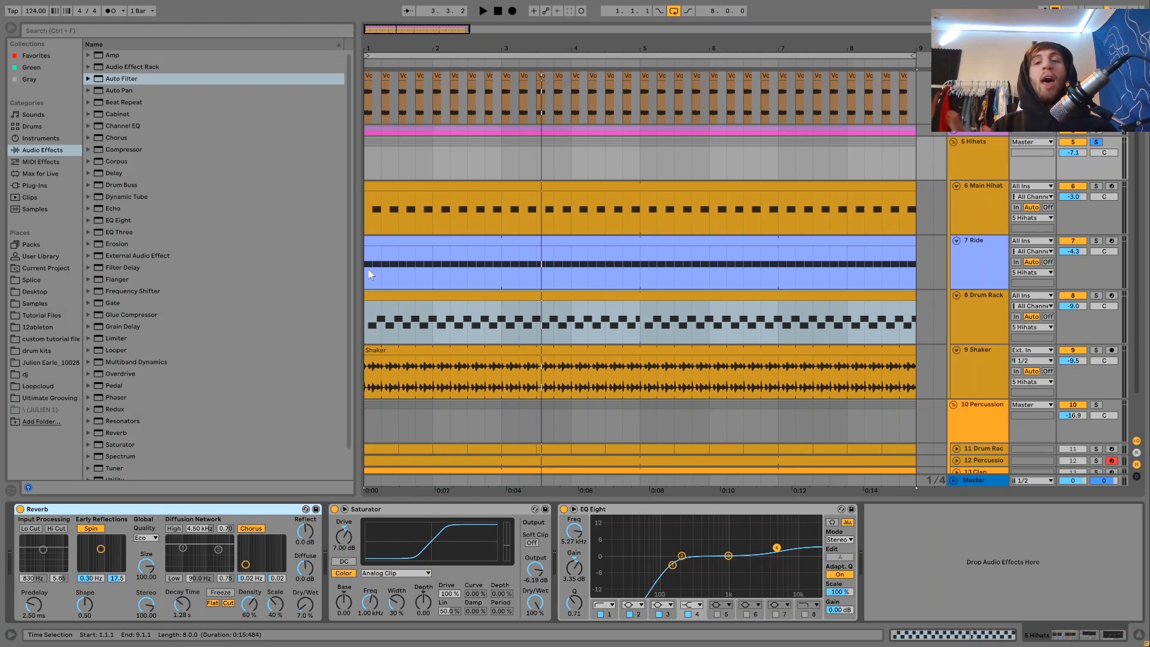
- Play the soloed Hihats group and compare it with the Saturator bypassed and active
key(space)
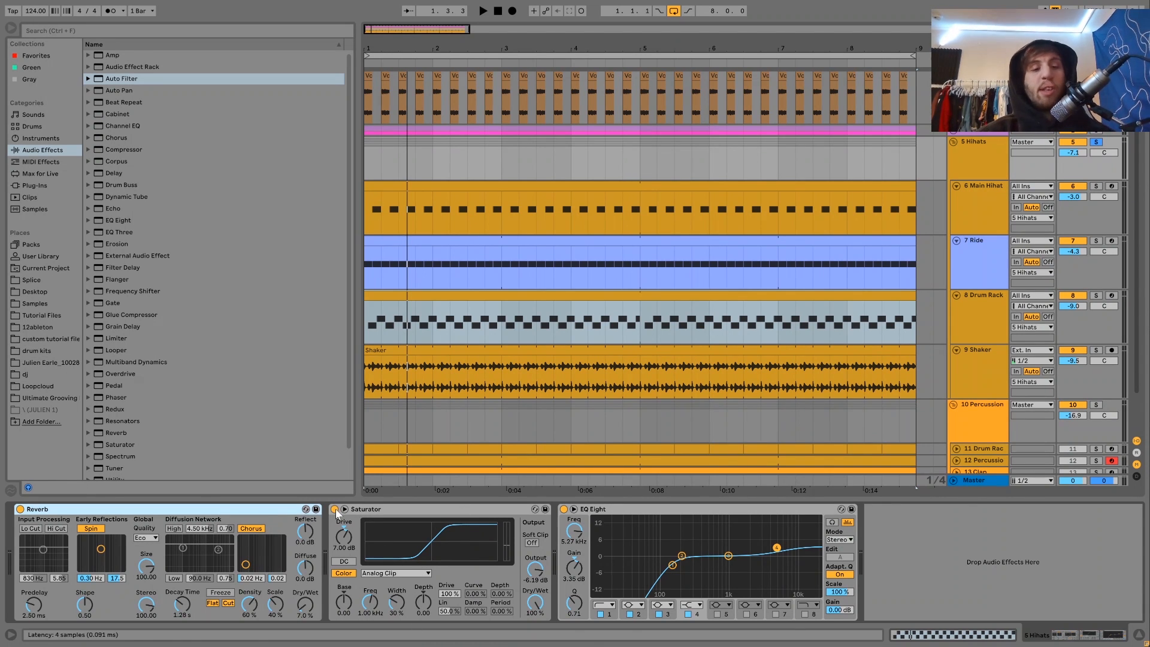
key(space)
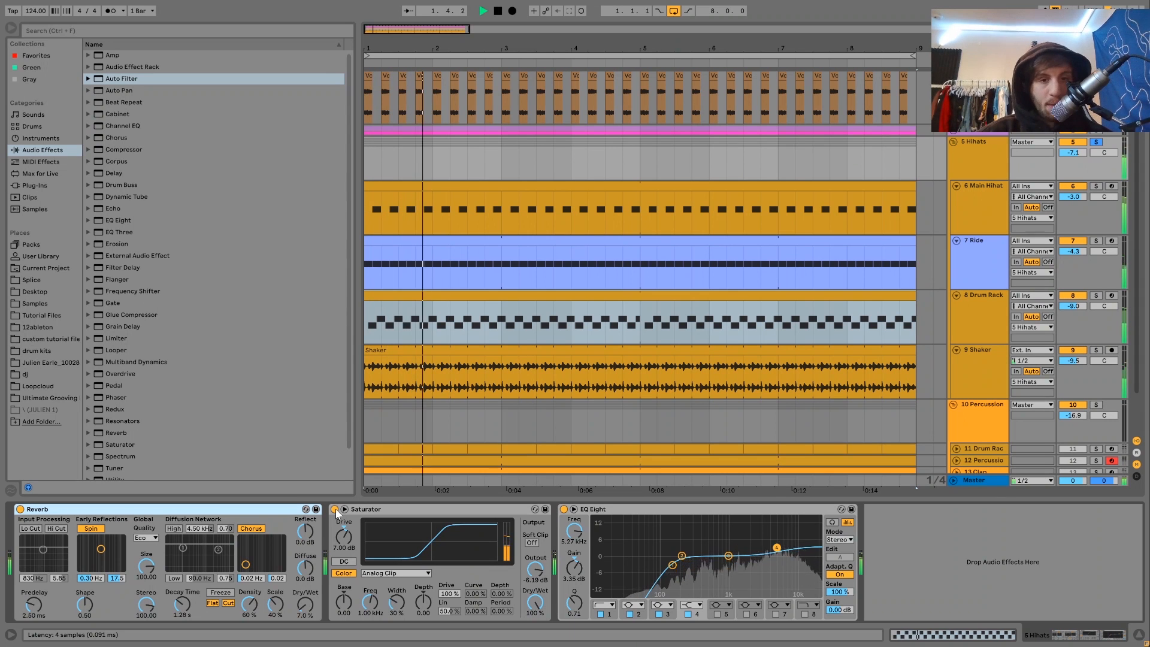
click(335, 508)
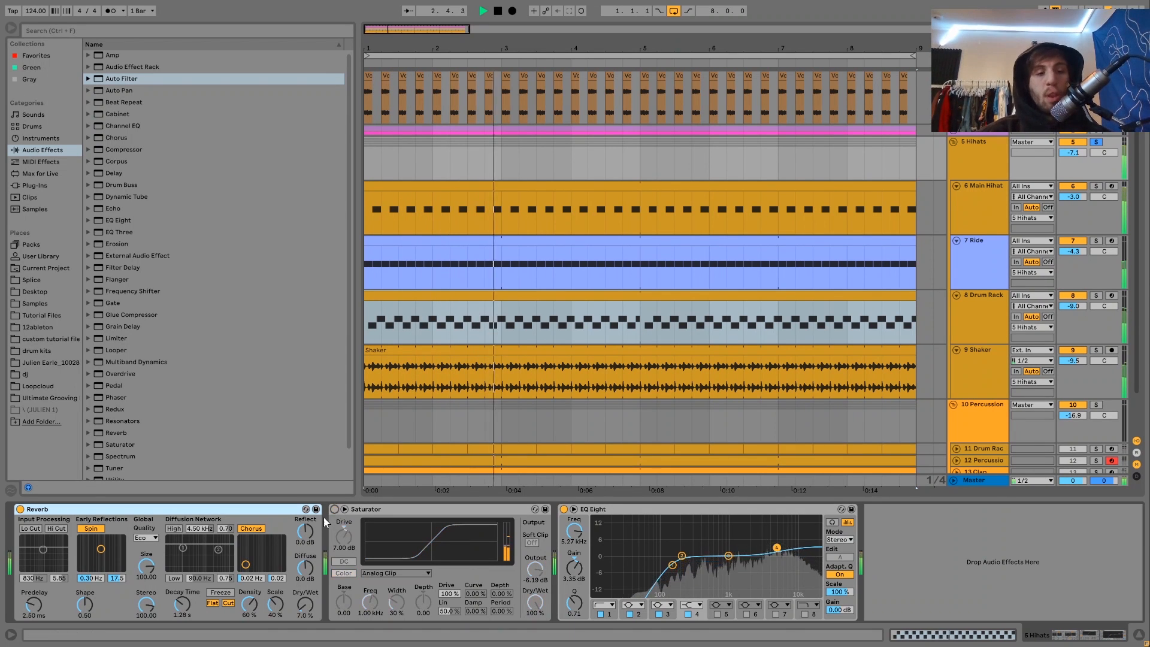
click(334, 509)
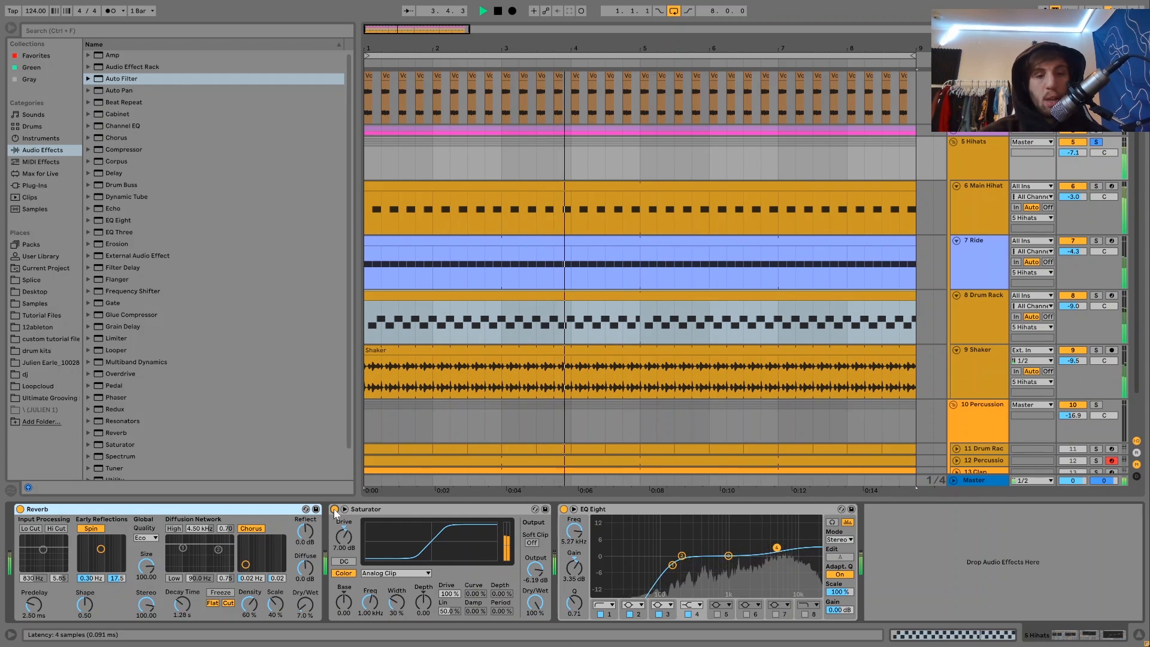
key(space)
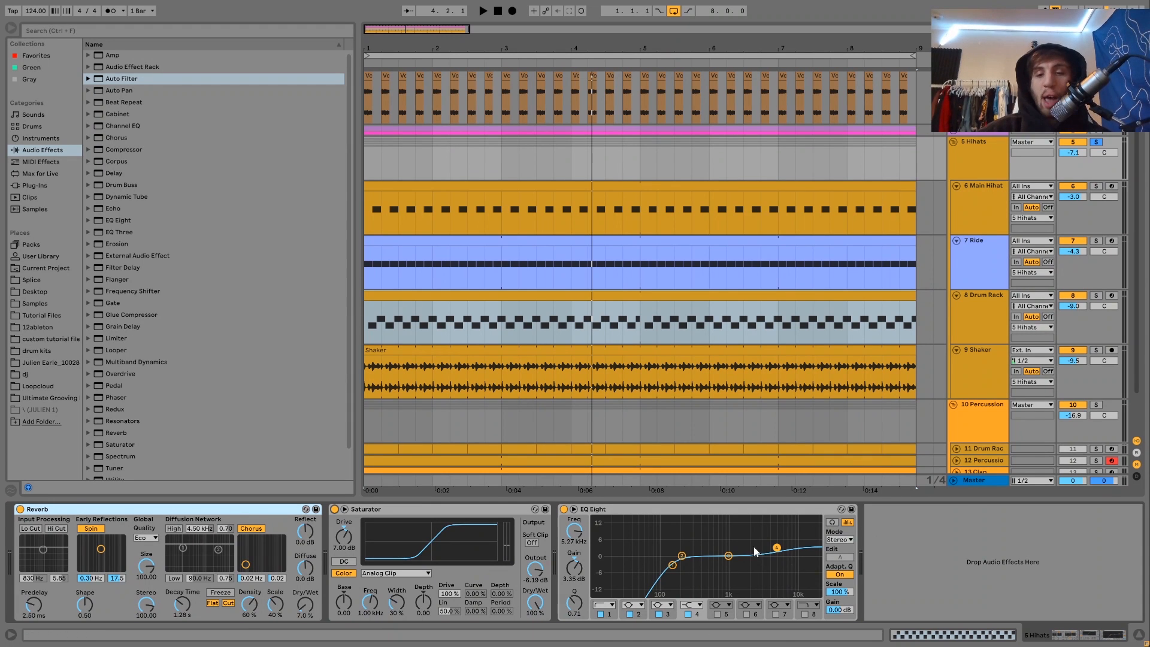
- Play the soloed Hihats group with its full effect chain and collapse the group
key(space)
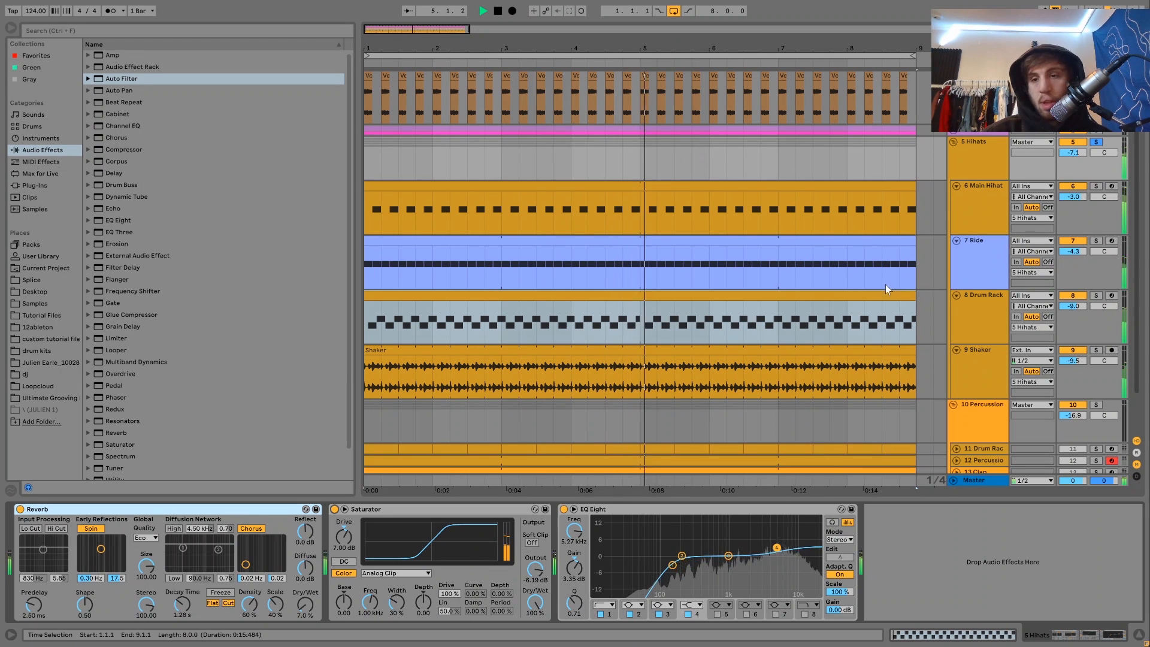
key(space)
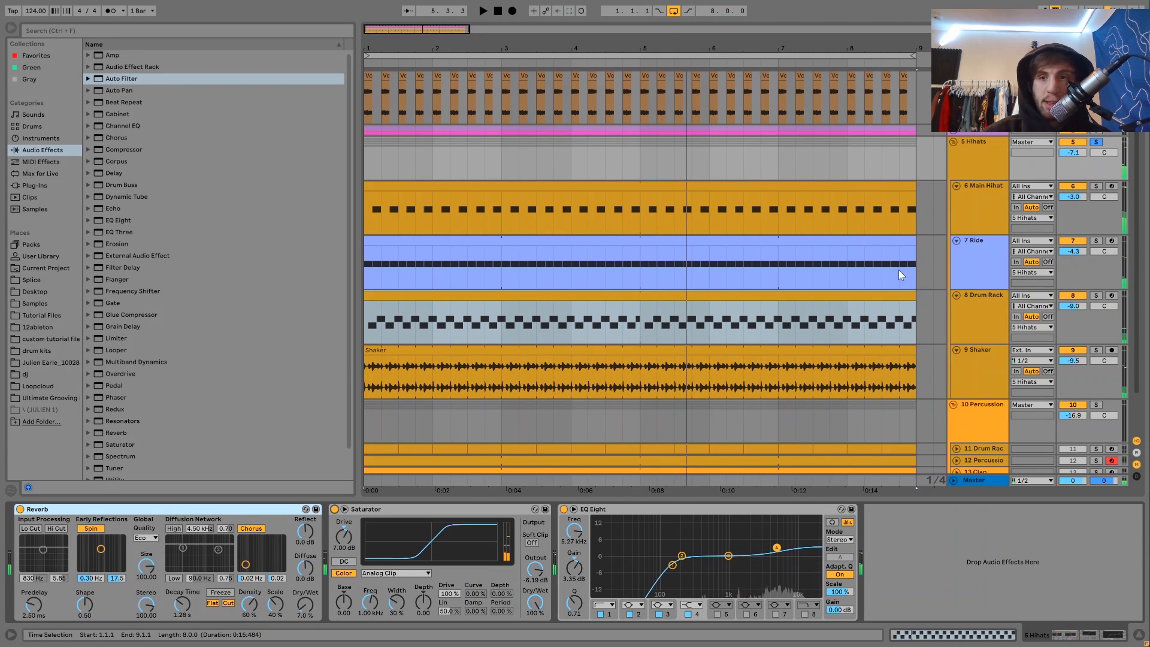
click(953, 142)
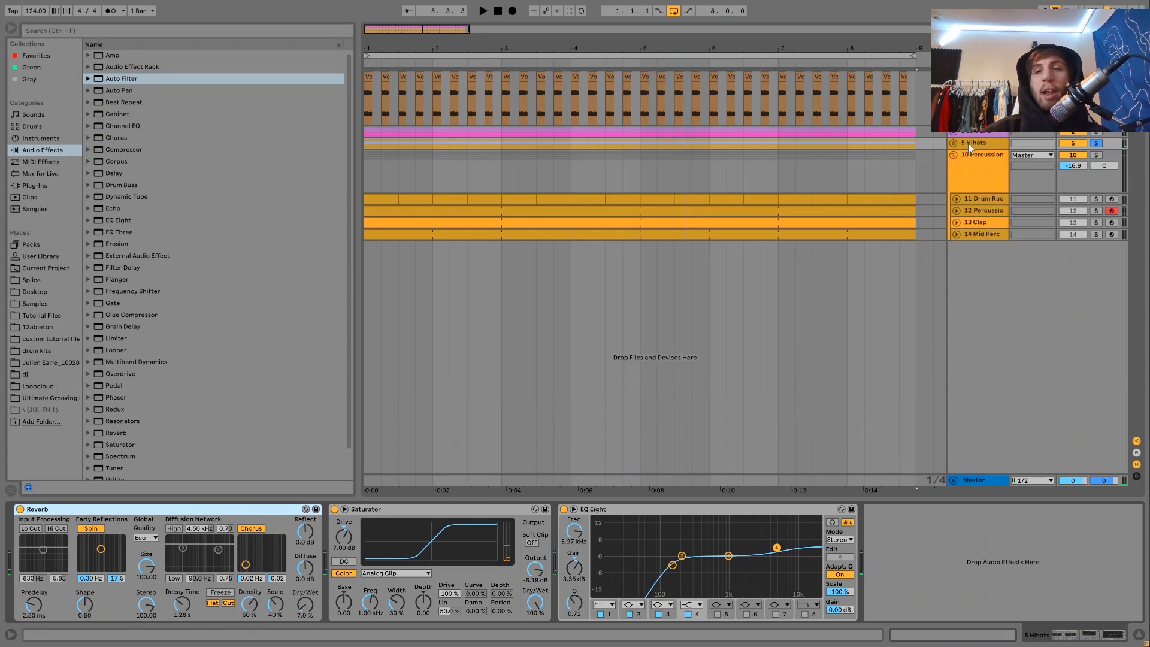
- Play the Percussion group in solo from the start and show its Drum Buss and Auto Filter chain
click(1097, 155)
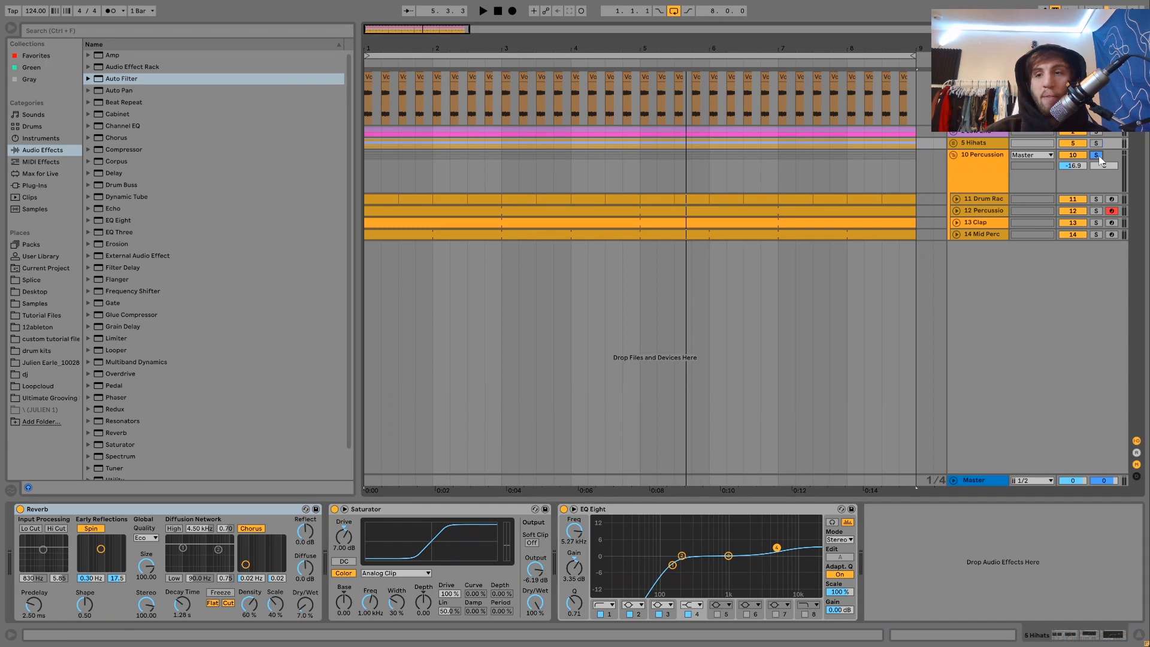
click(367, 168)
key(space)
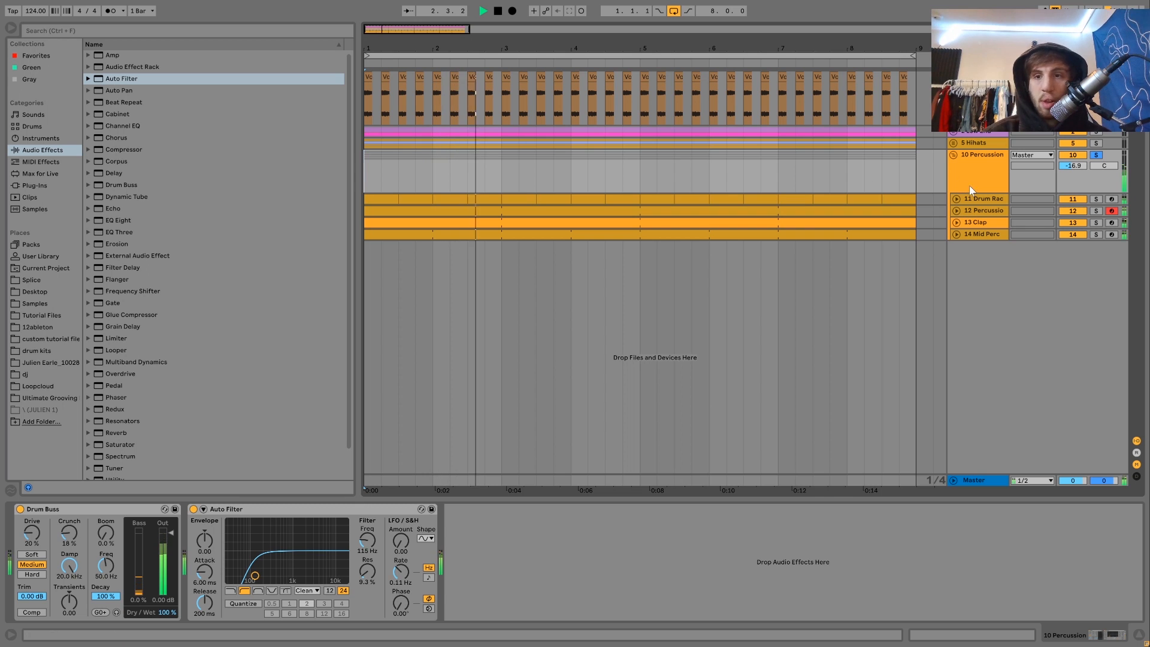
key(space)
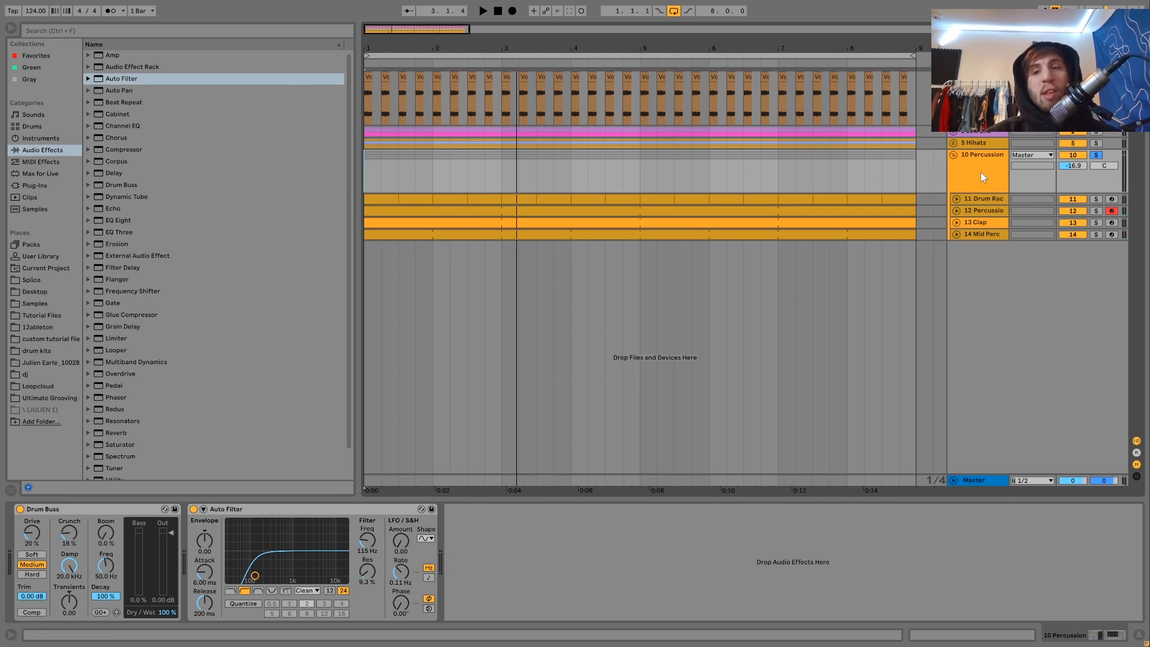
click(1096, 155)
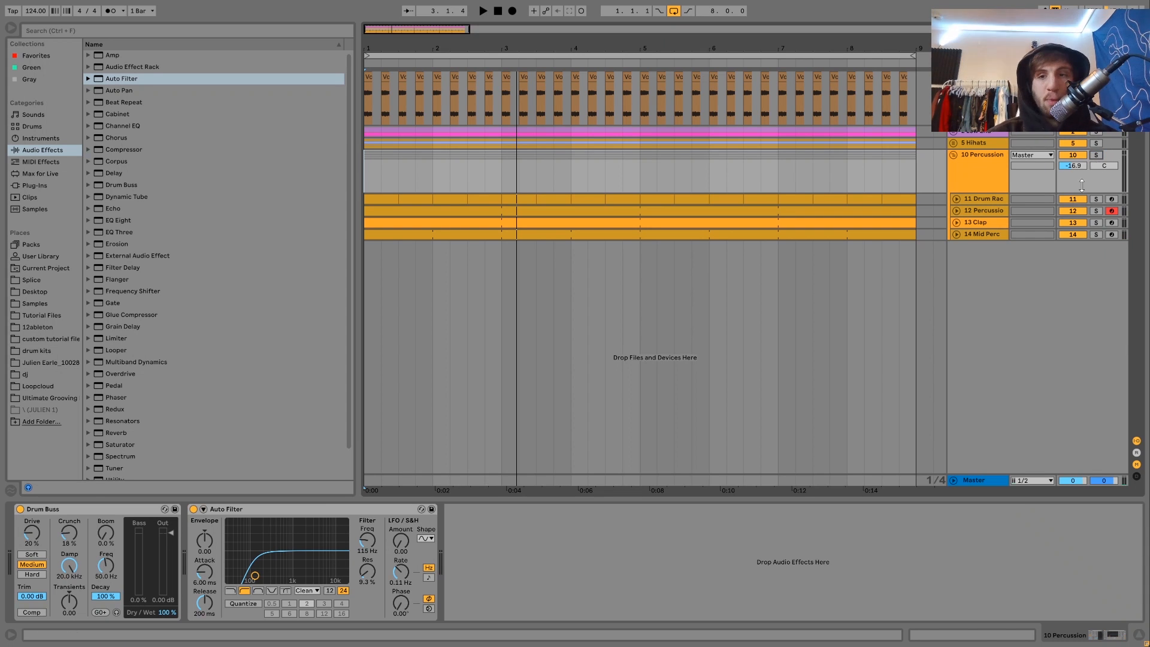
- Mute the Drum Rack, Percussion 3 and Mid Percussion tracks and play the loop with only the Clap from the group
click(1066, 199)
click(1067, 210)
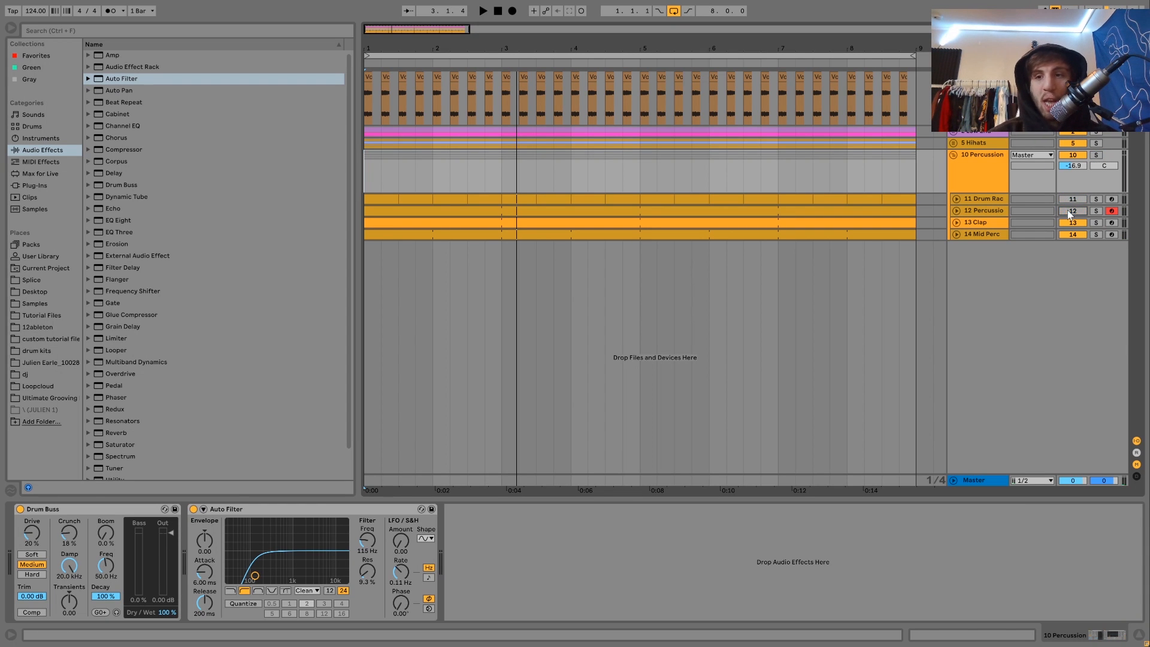
click(1076, 233)
click(1075, 233)
key(space)
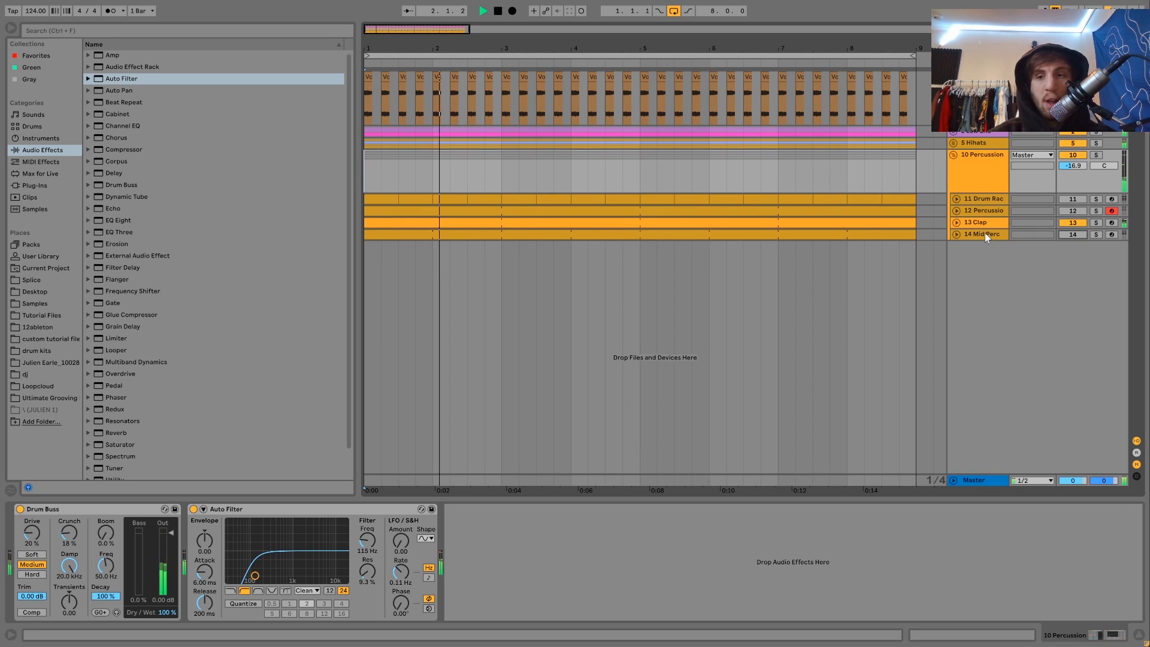
key(space)
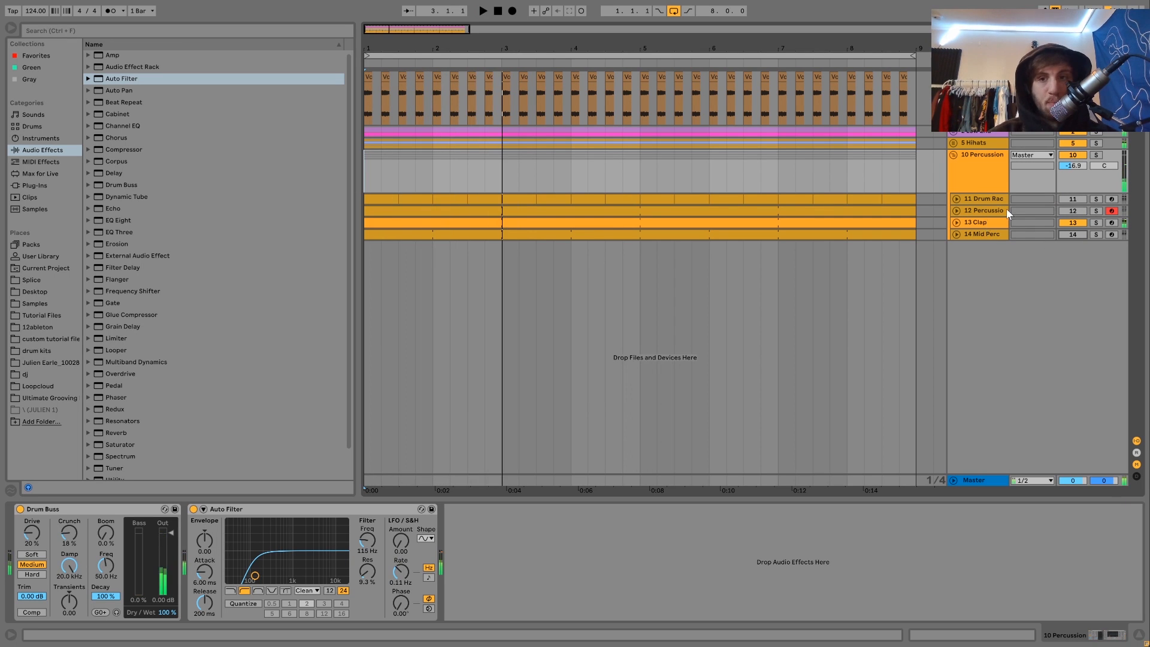
- Bring the Drum Rack, Percussion 3 and Mid Percussion tracks back in one at a time during playback
click(1065, 199)
key(space)
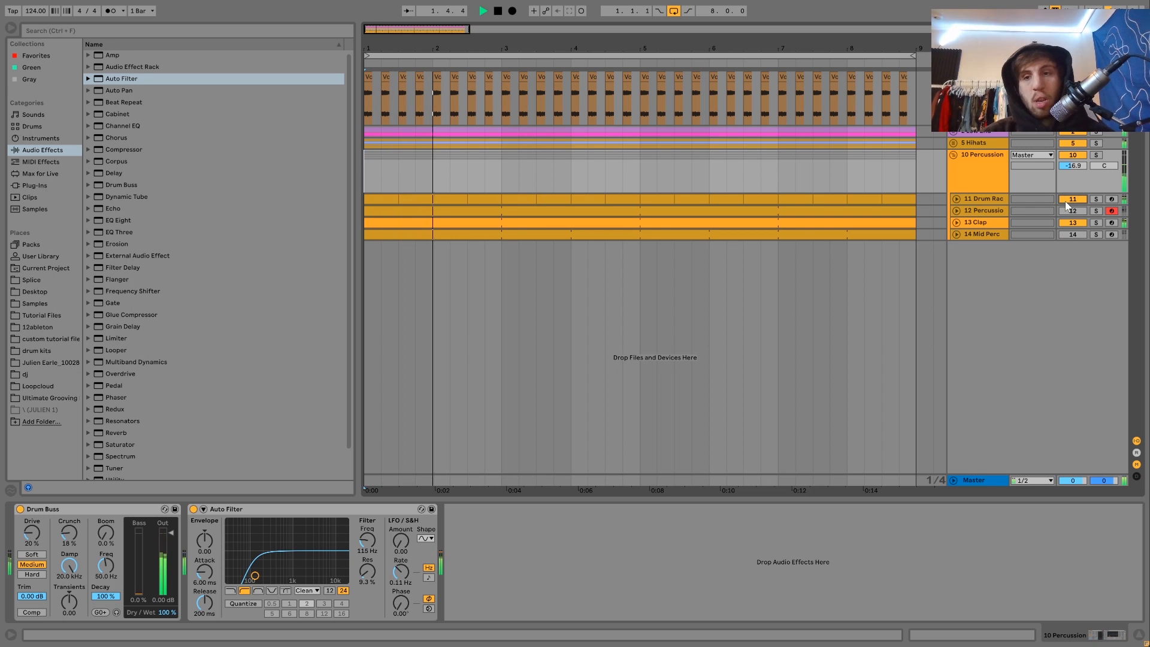
click(1069, 211)
click(1072, 233)
- Show the devices of the Mid Percussion and Drum Rack tracks and play the full loop
click(987, 234)
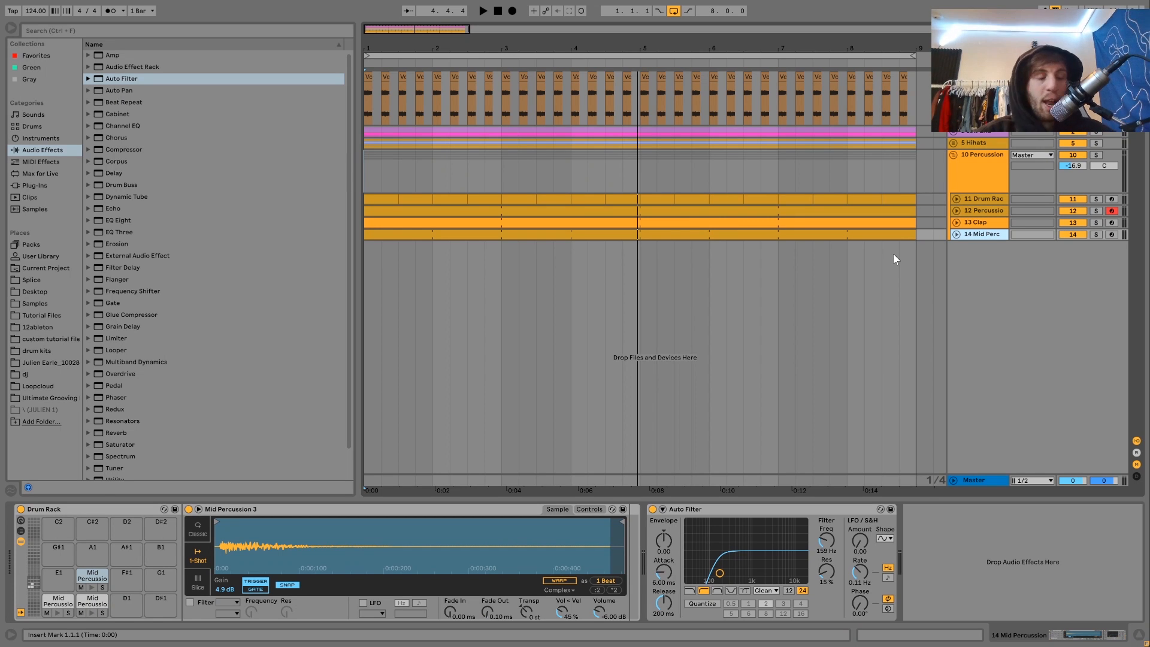
key(space)
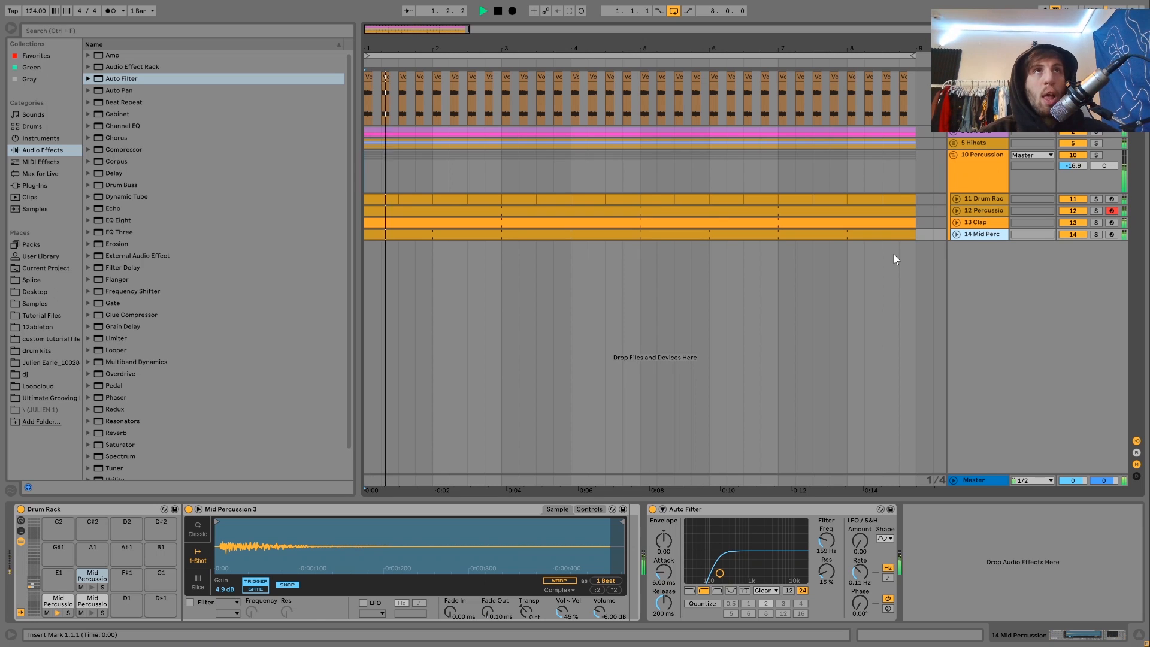
key(space)
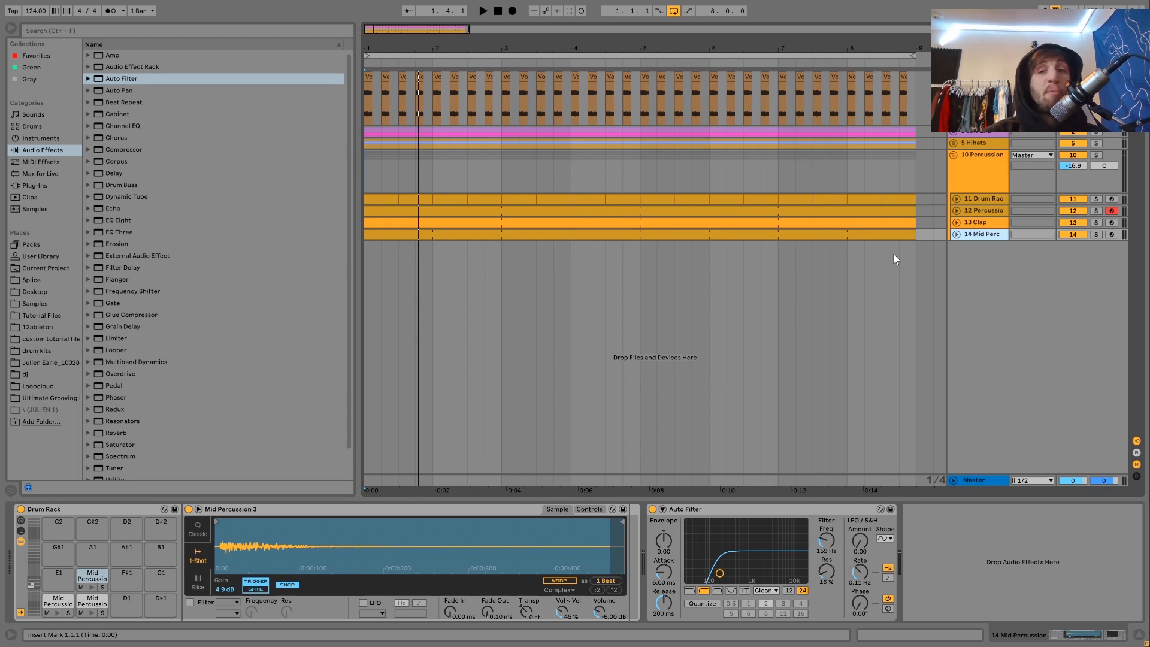
click(989, 199)
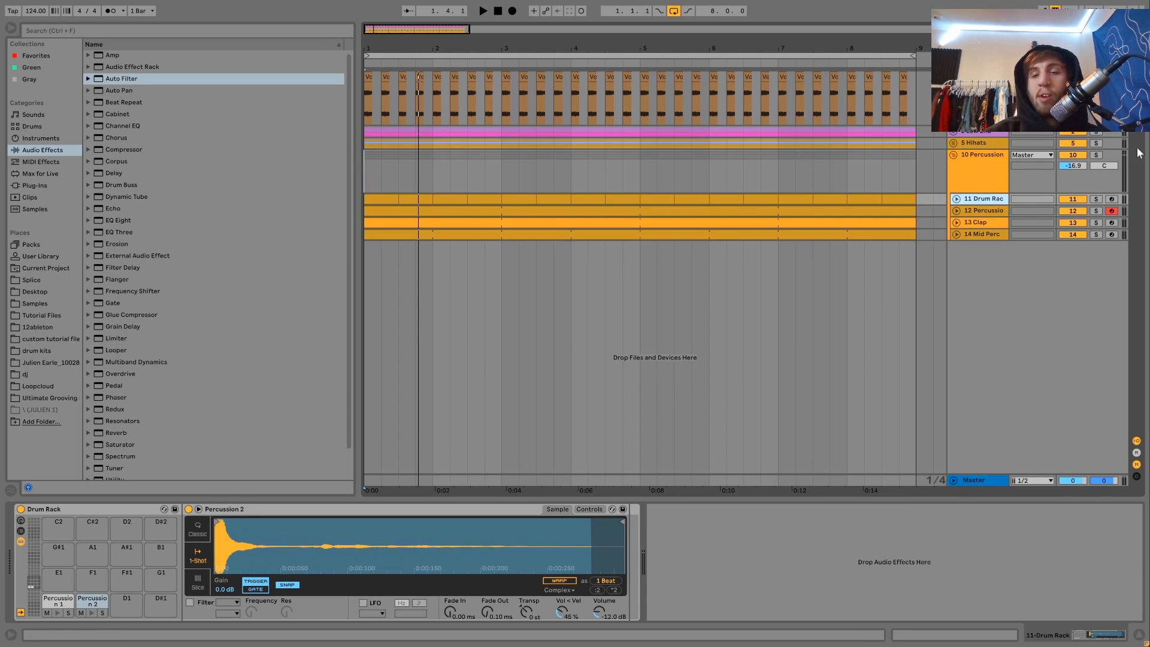
click(1000, 234)
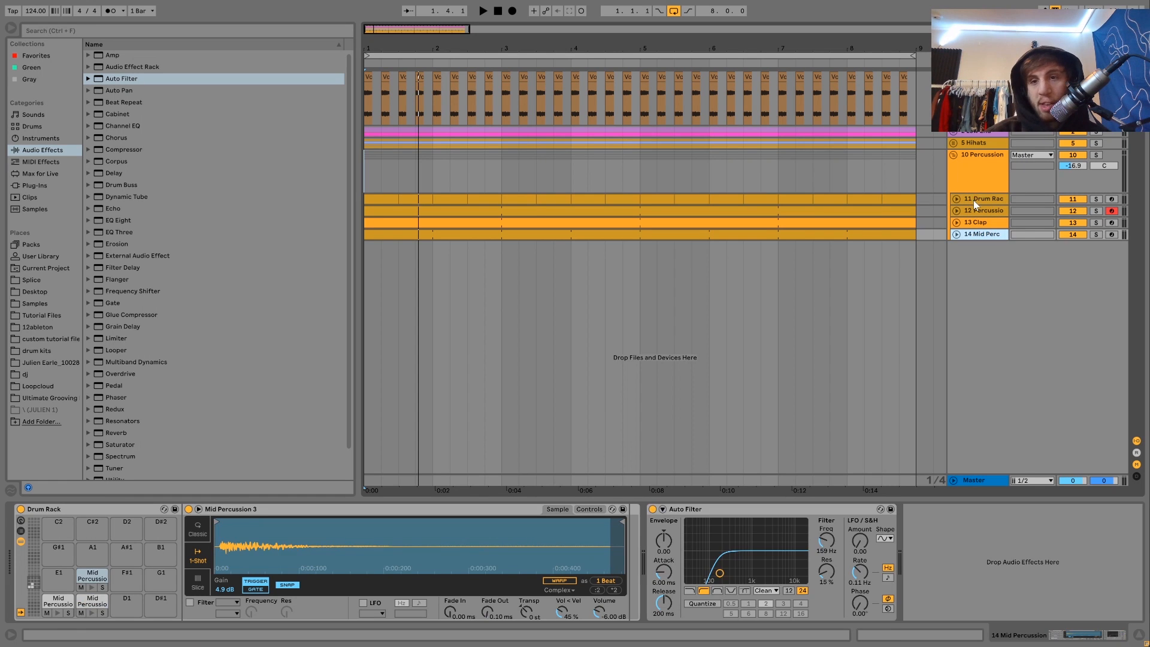
- Unfold the Drum Rack percussion track and play it in solo and within the full mix
click(972, 200)
click(957, 199)
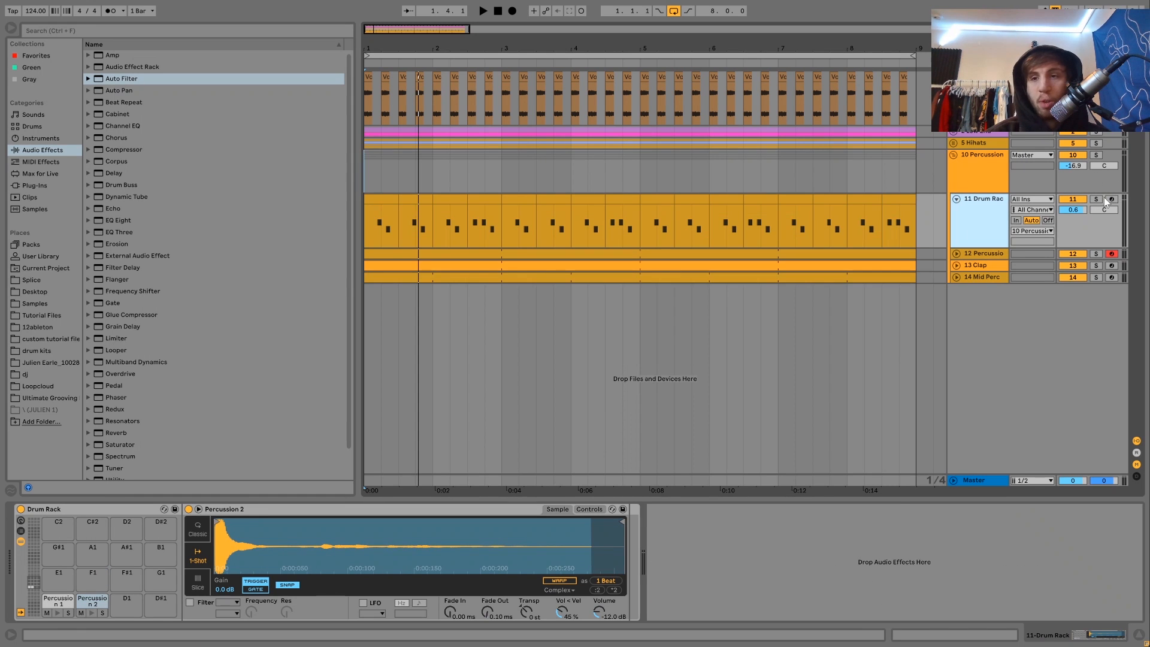
click(1096, 199)
key(space)
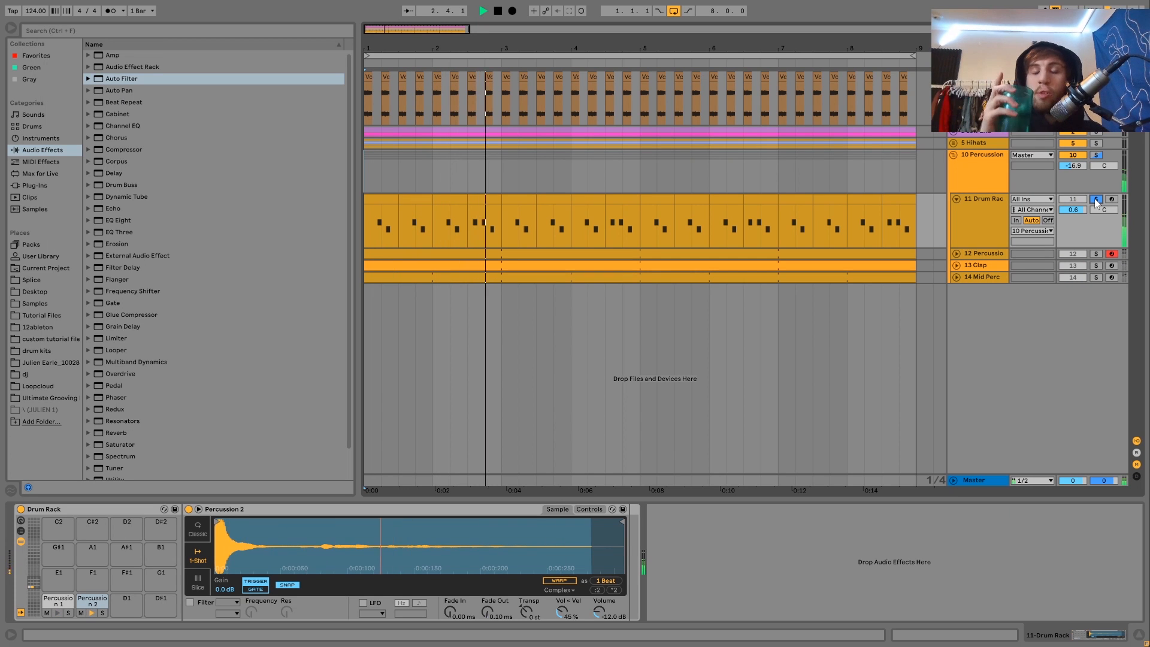
key(space)
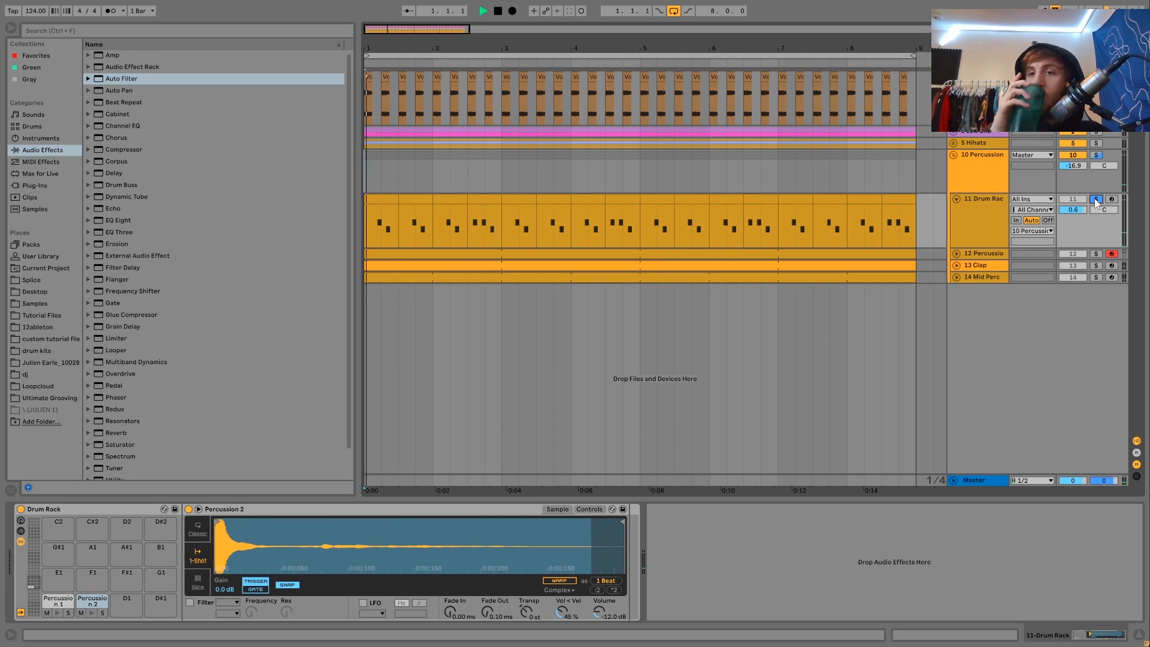
click(1095, 200)
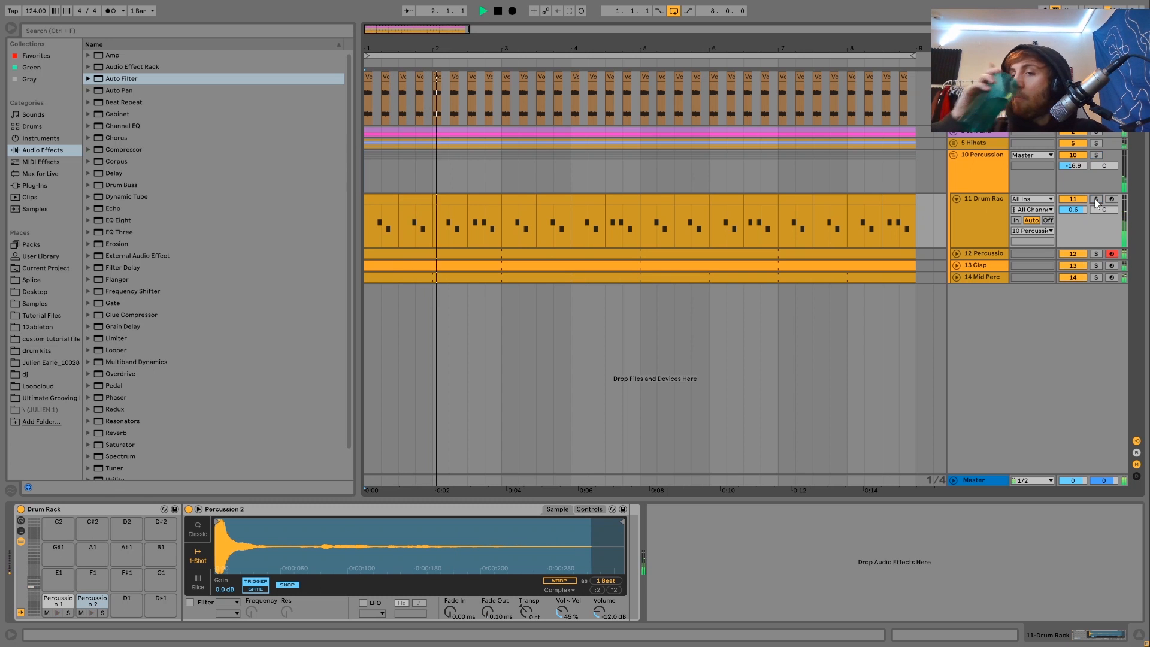
key(space)
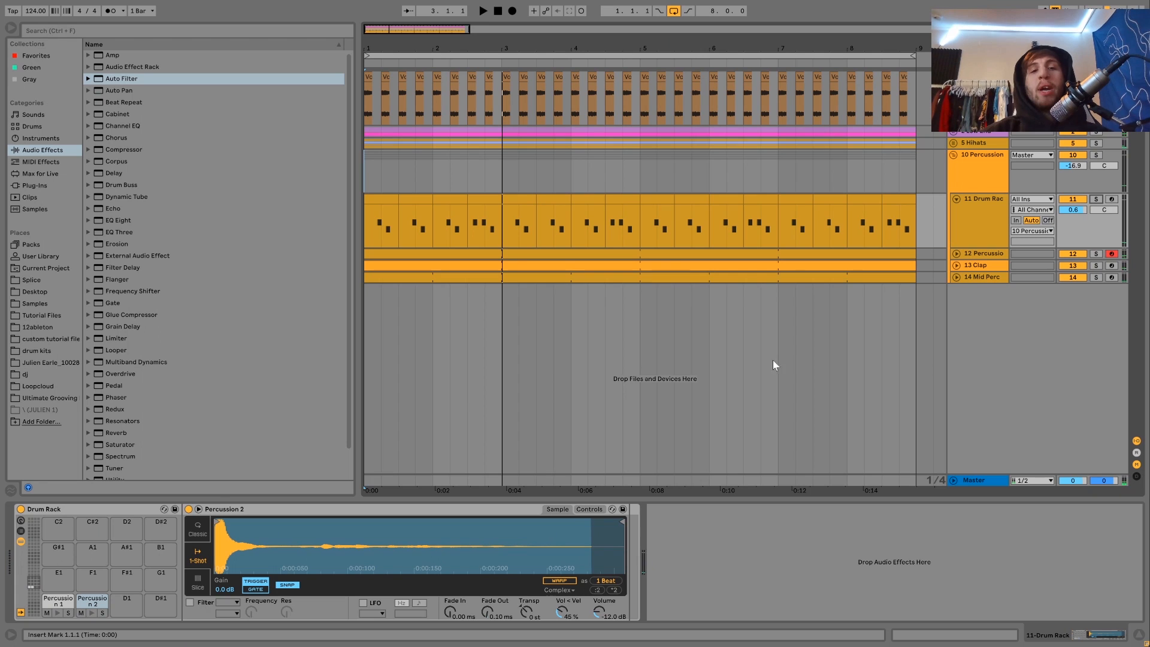
- Compare the full loop with the Drum Rack percussion track muted and active
key(space)
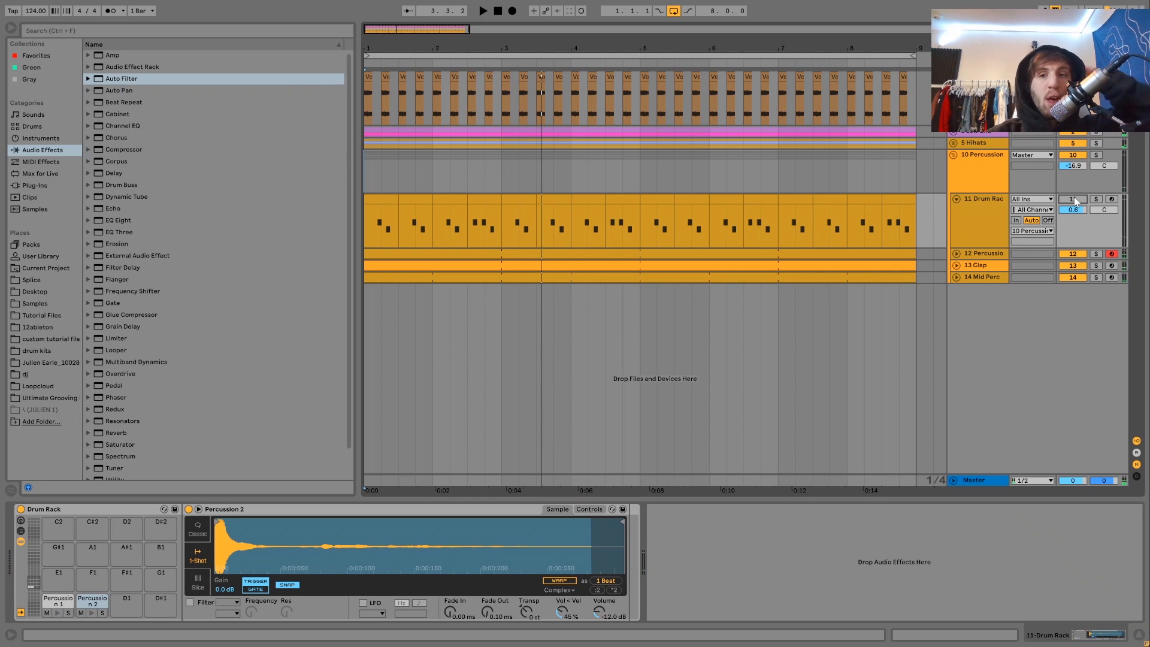
click(1073, 199)
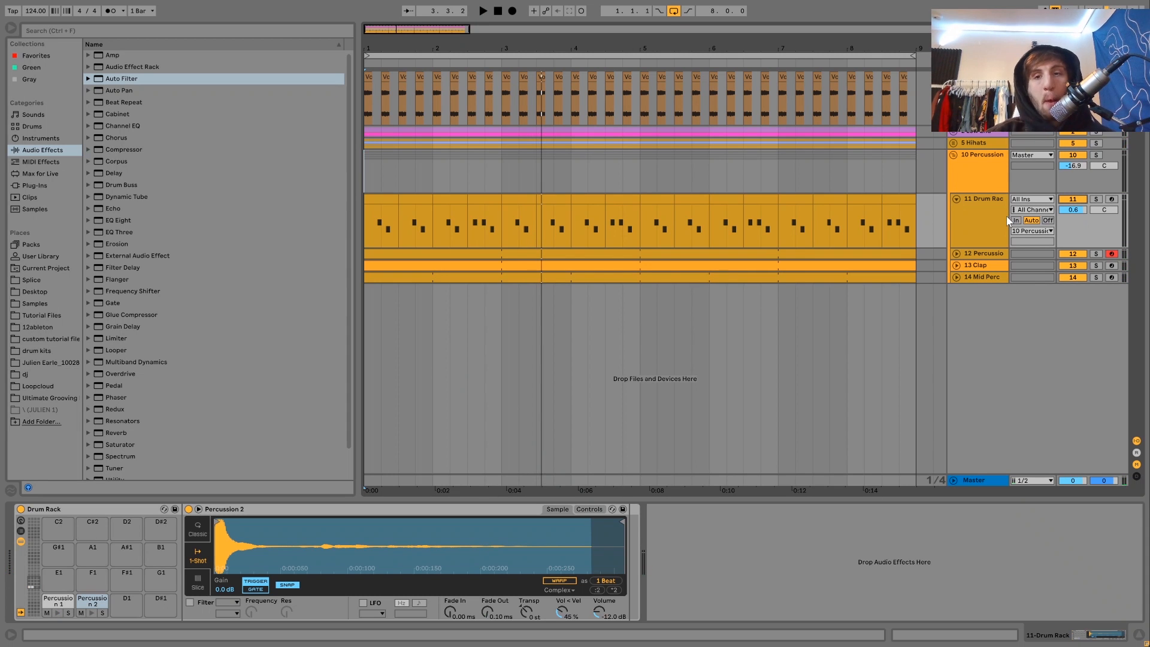
key(space)
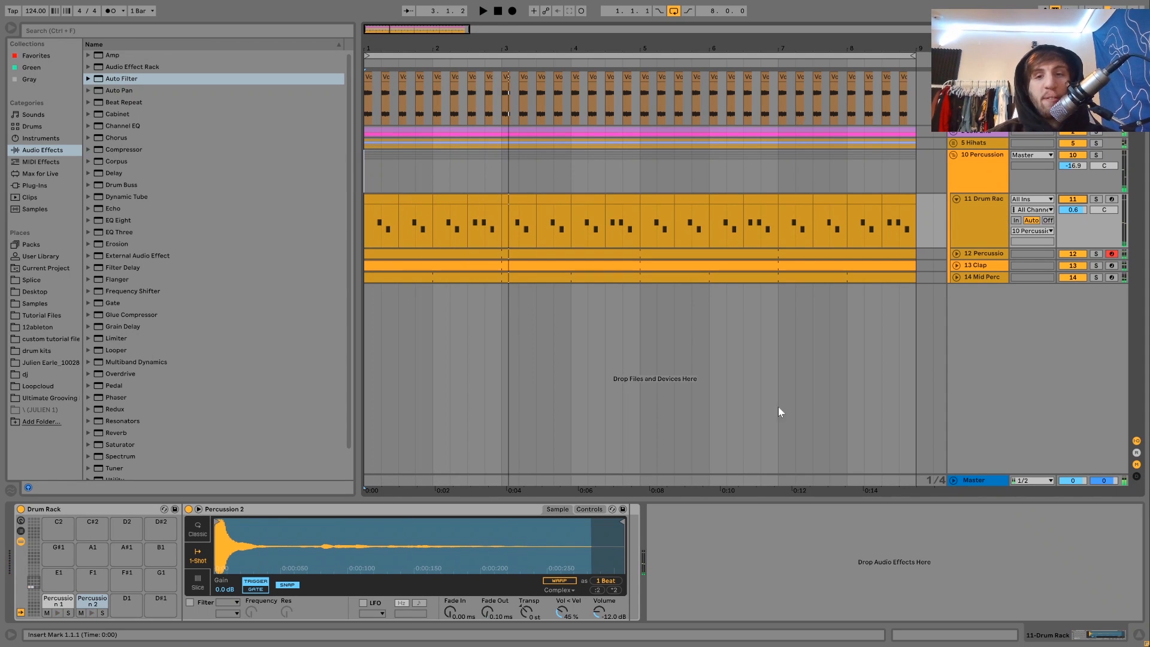
key(space)
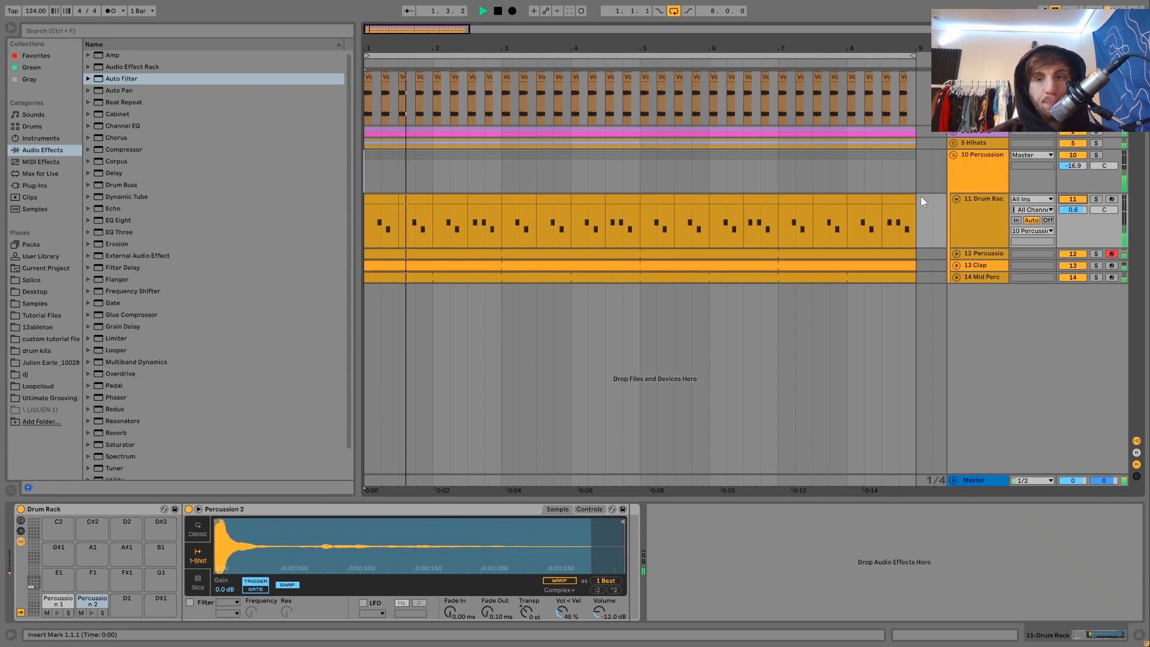
key(space)
- Select the Drum Rack percussion track and replay the loop's first bar with all tracks active
click(962, 221)
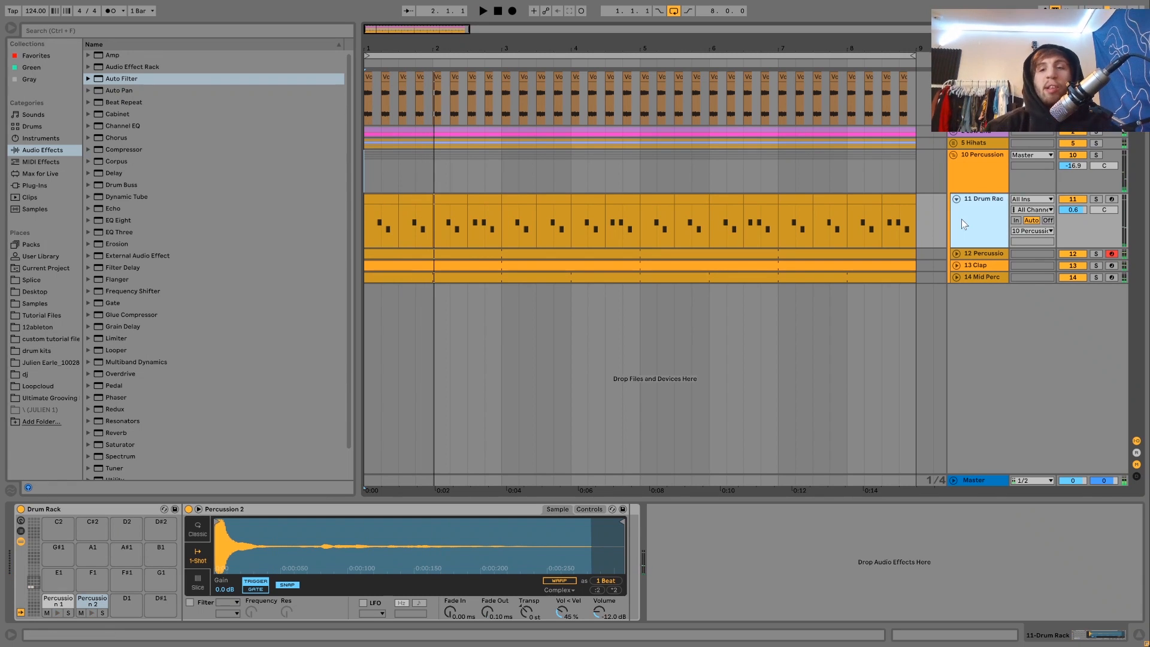
key(space)
key(space)
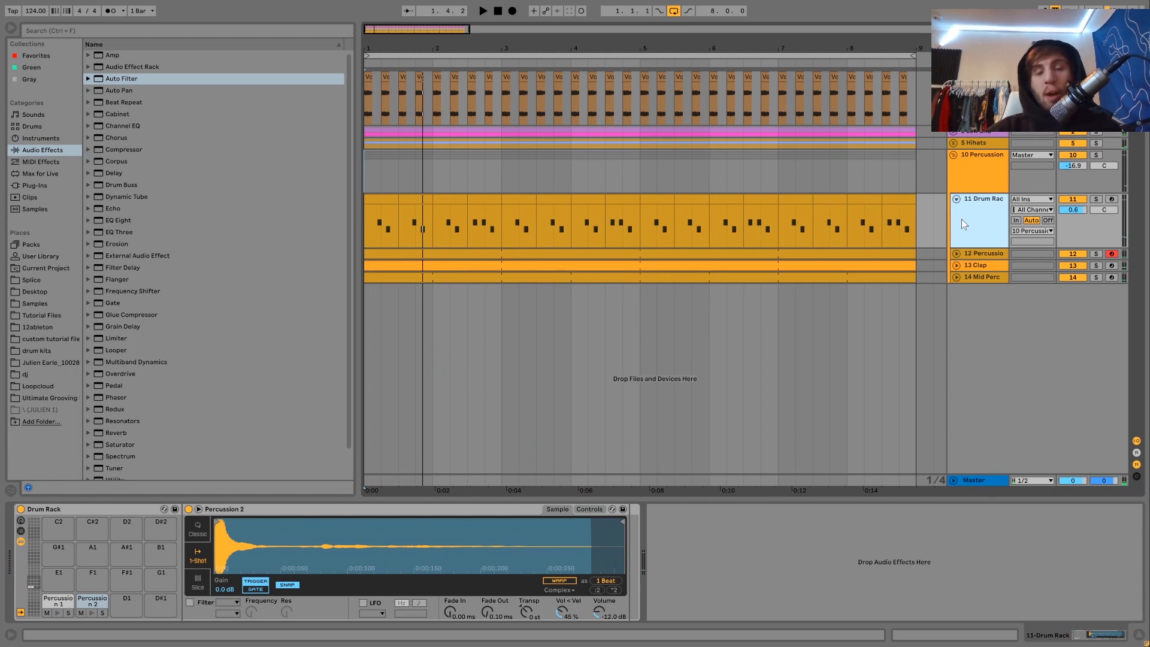
key(space)
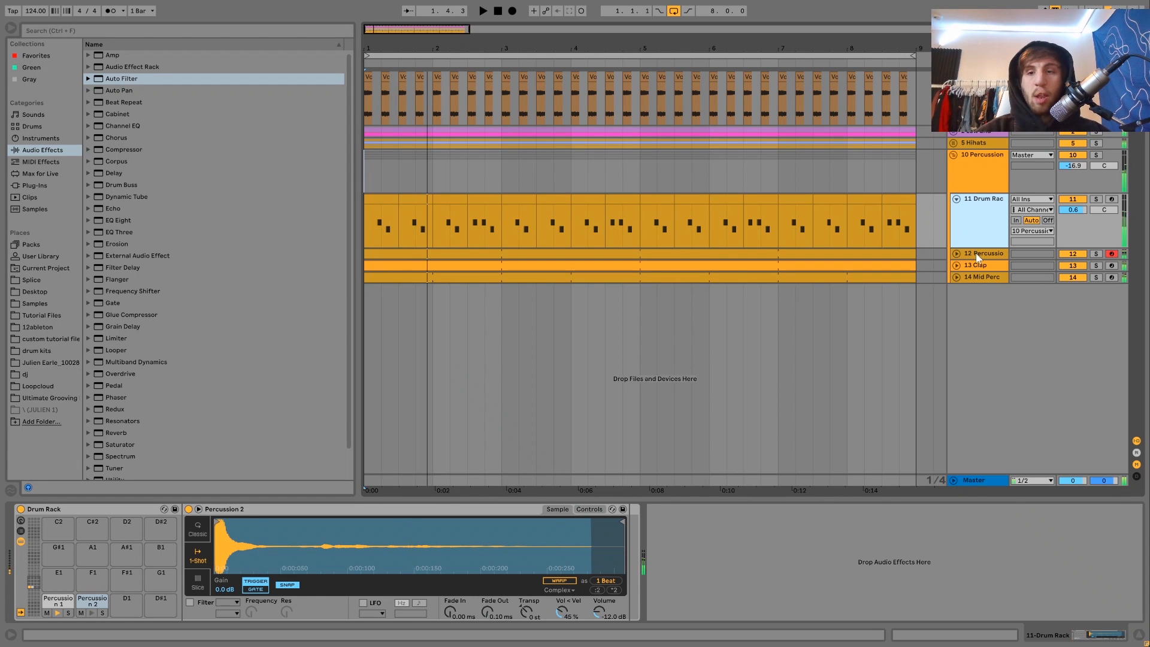
key(space)
- Unfold the Percussion 3 track, show its sampler, and play it in solo and within the full mix
click(976, 254)
click(956, 254)
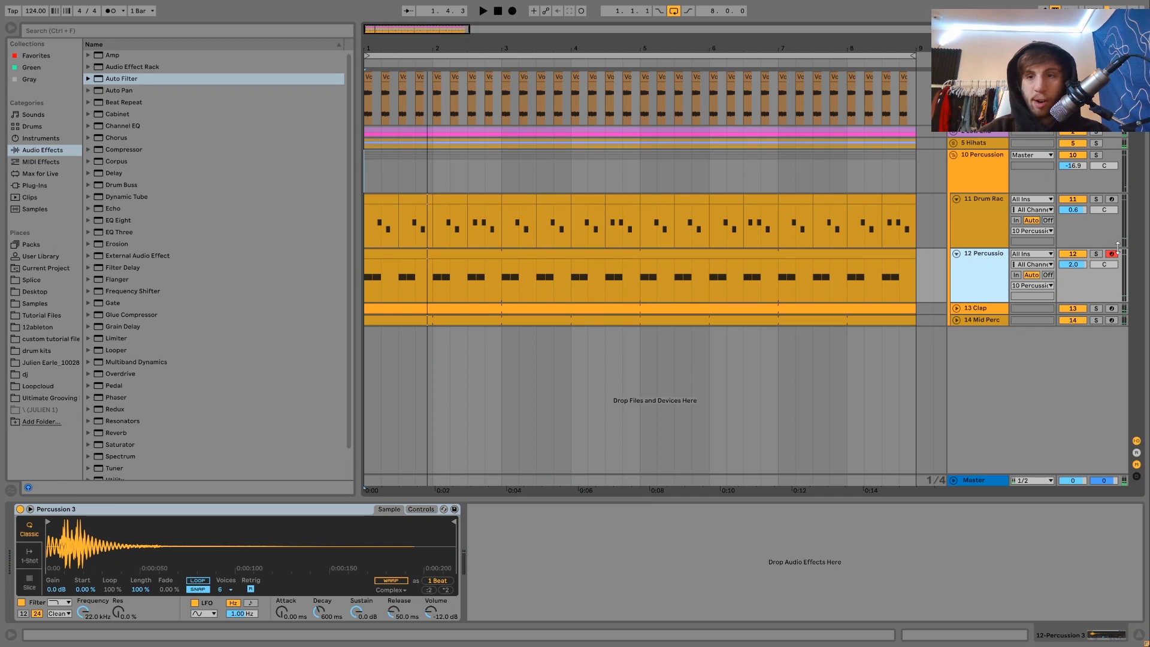
click(1096, 254)
key(space)
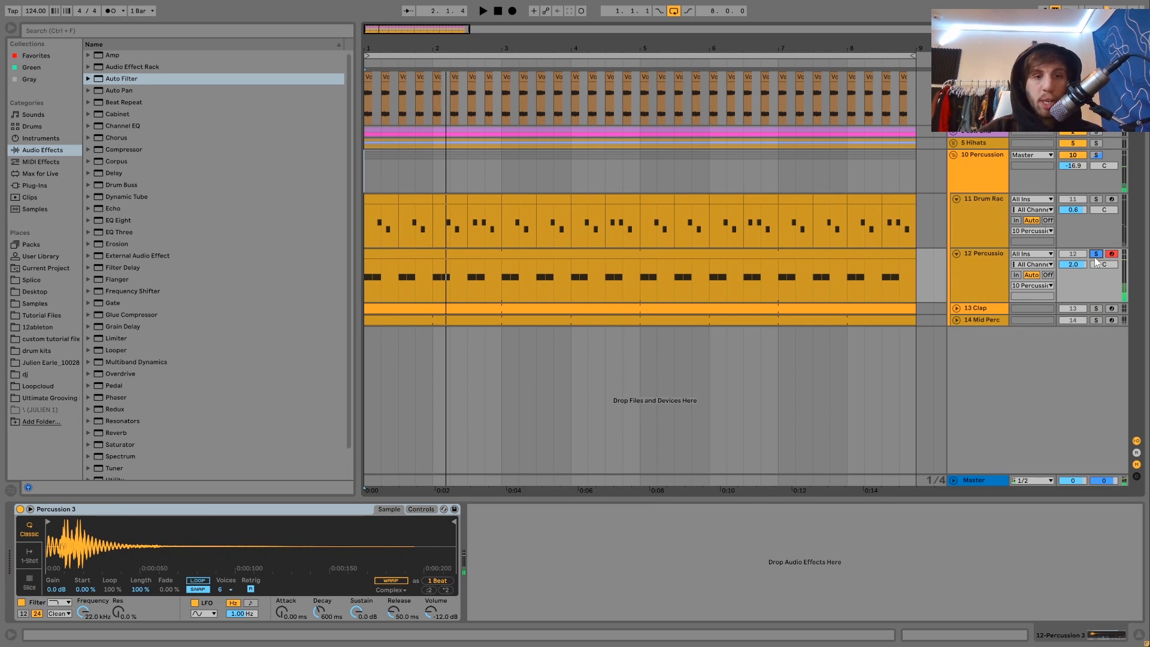
click(1096, 254)
key(space)
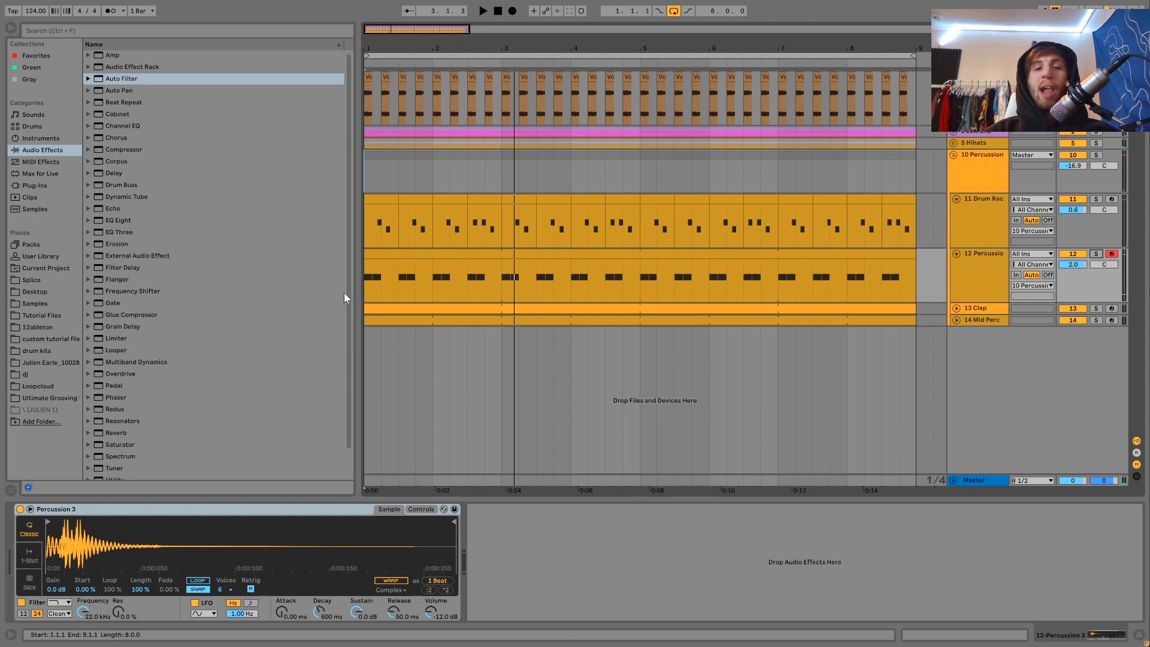
- Select the Percussion 3 clip and compare the loop with that track muted and active
click(428, 254)
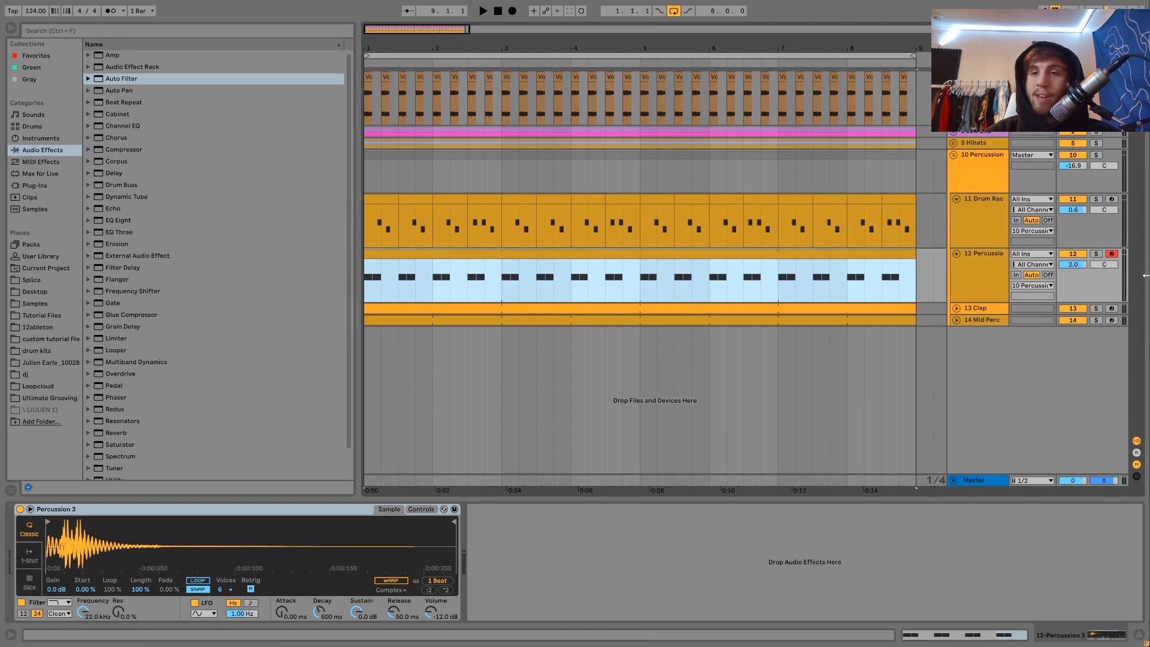
click(1080, 255)
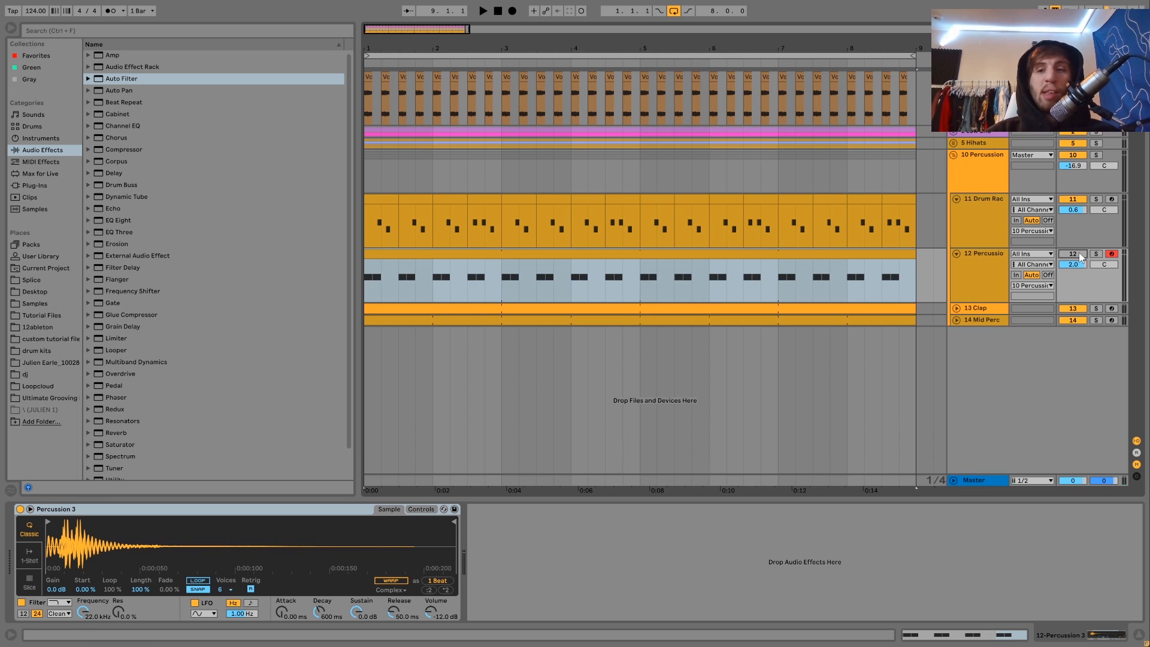
key(space)
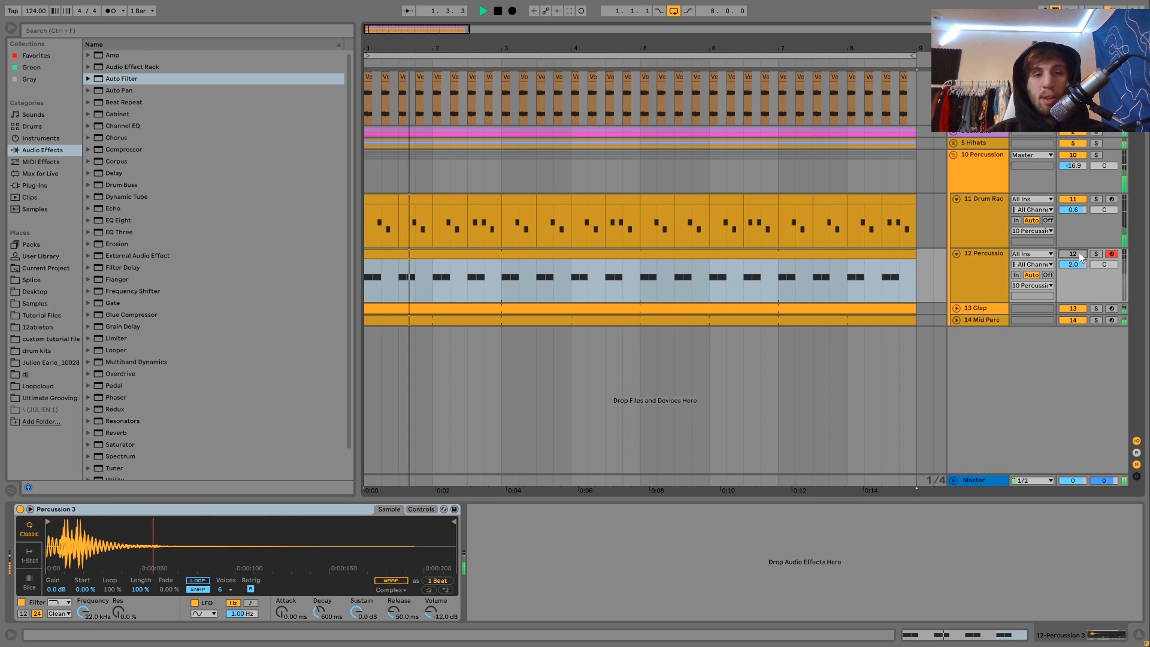
click(1080, 256)
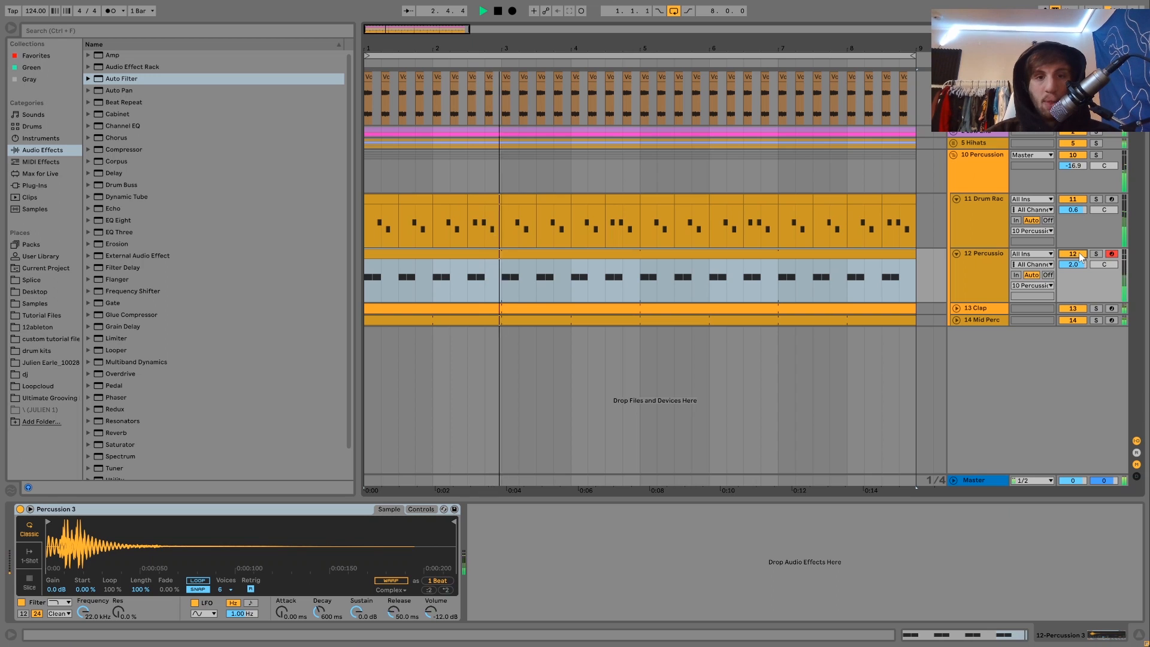
- Select the Percussion 3 track and replay the start of the loop several times with all tracks active
click(989, 263)
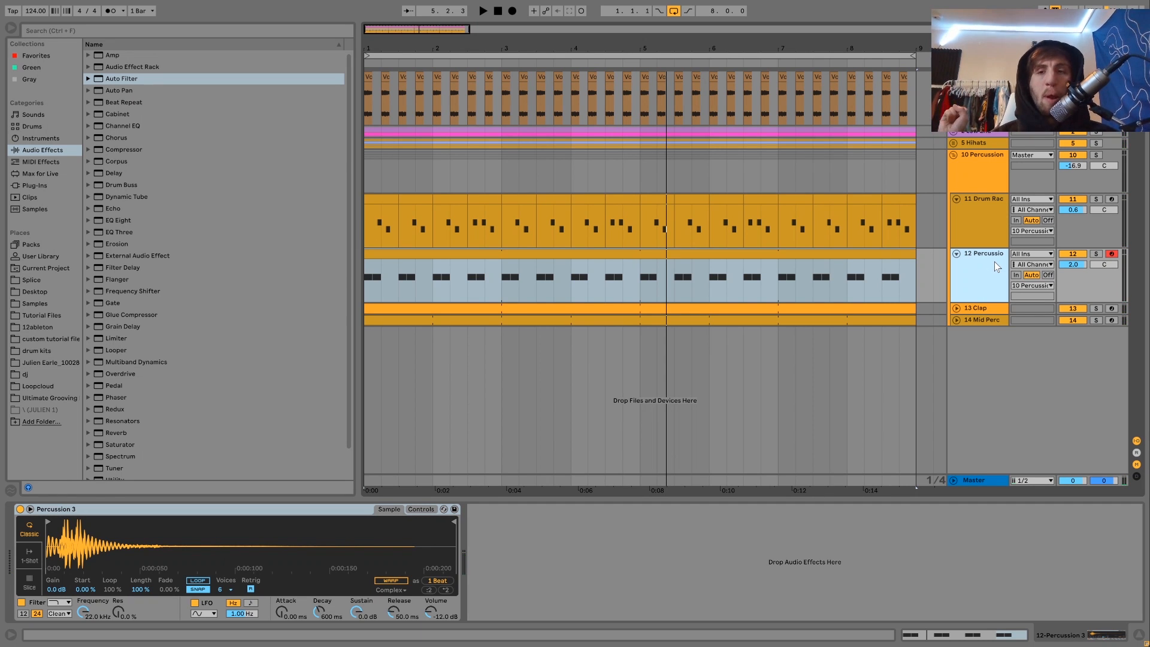
key(space)
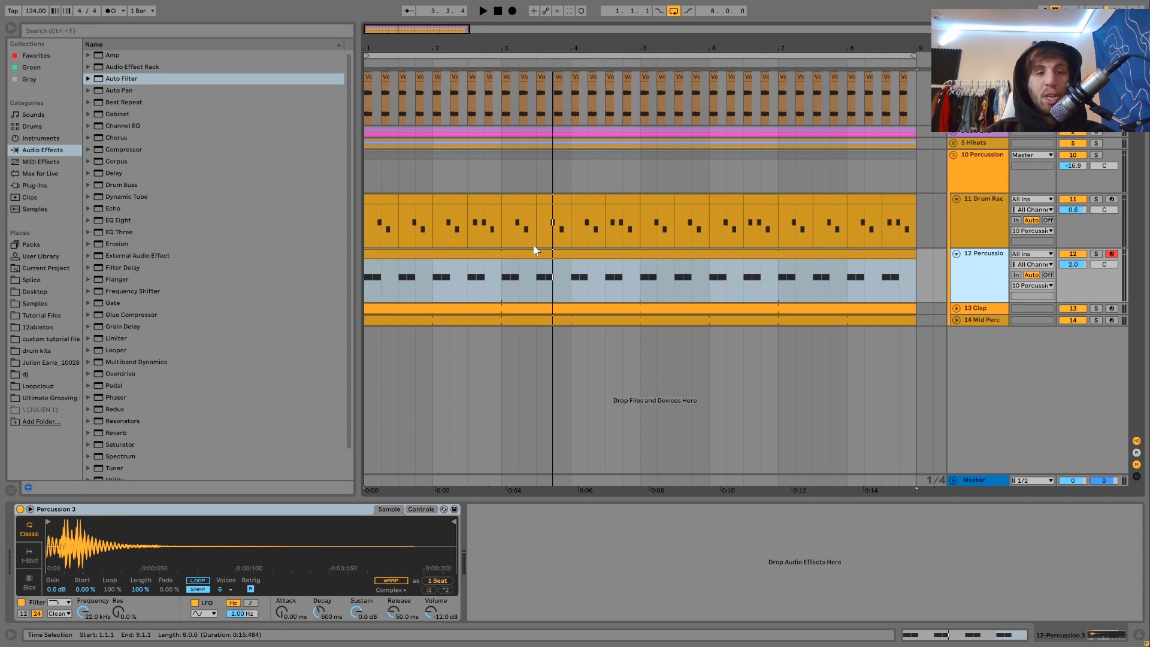
key(space)
key(space)
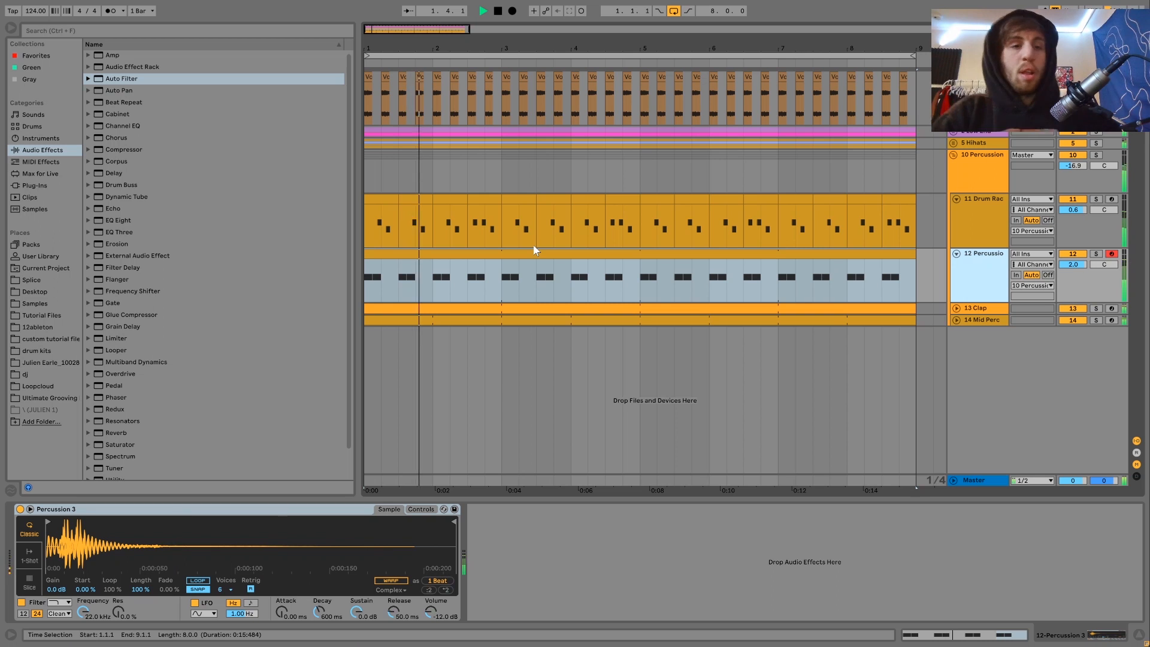
key(space)
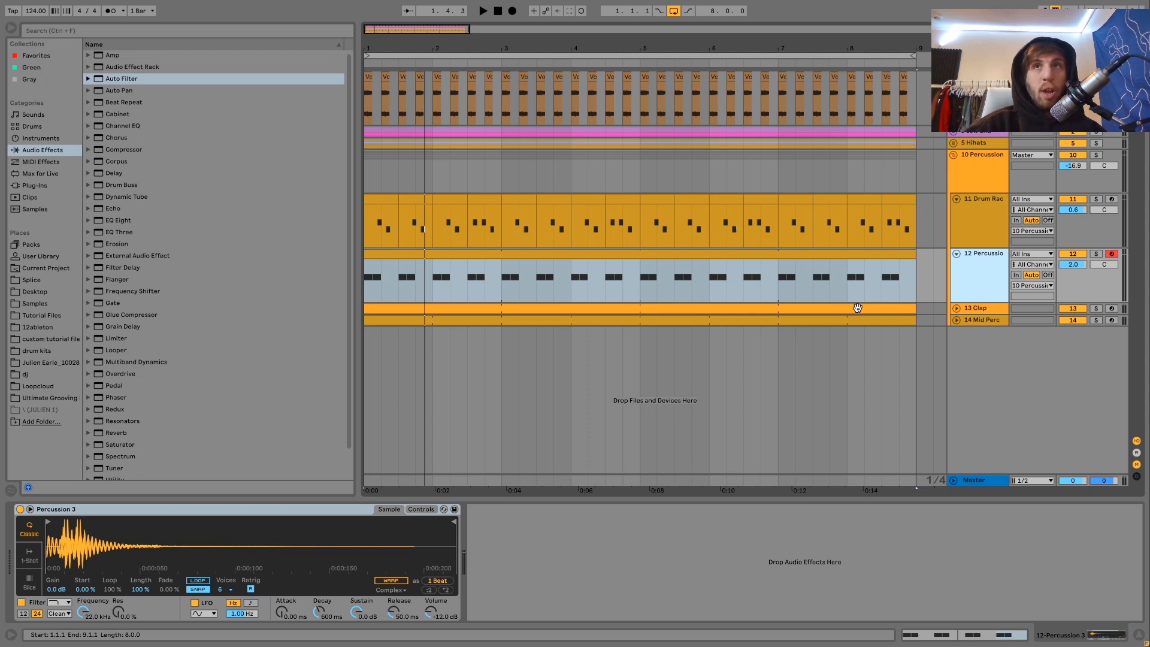
key(space)
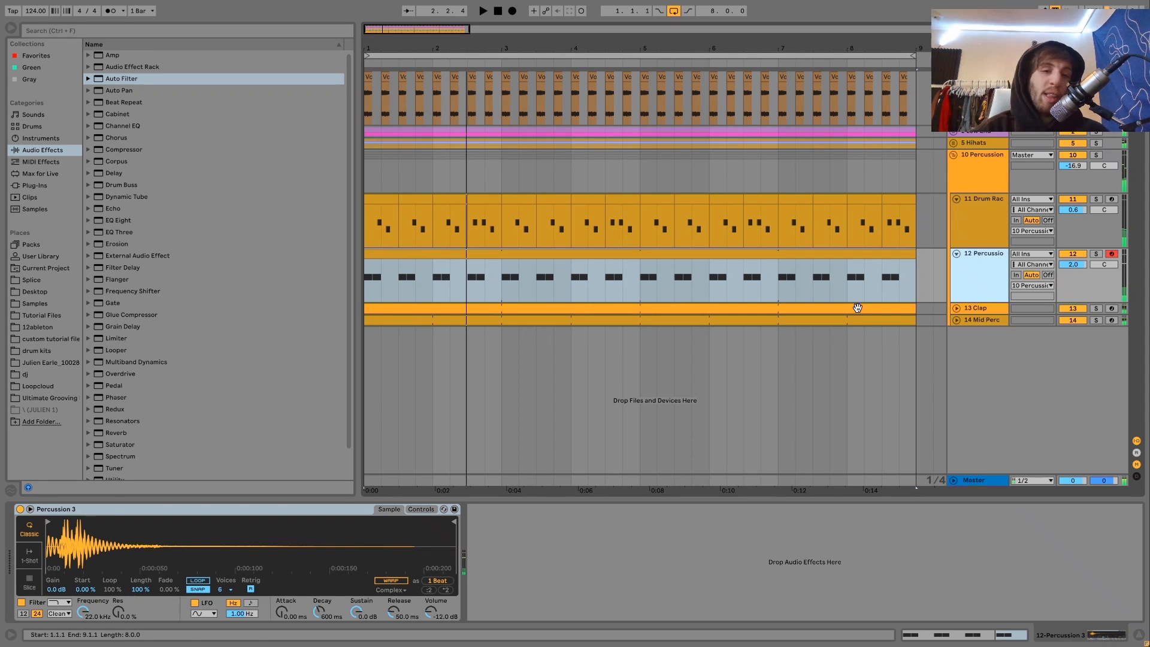
- Show the Clap track's Instrument Rack, play the track in solo and unfold its lane
click(977, 309)
click(1096, 308)
key(space)
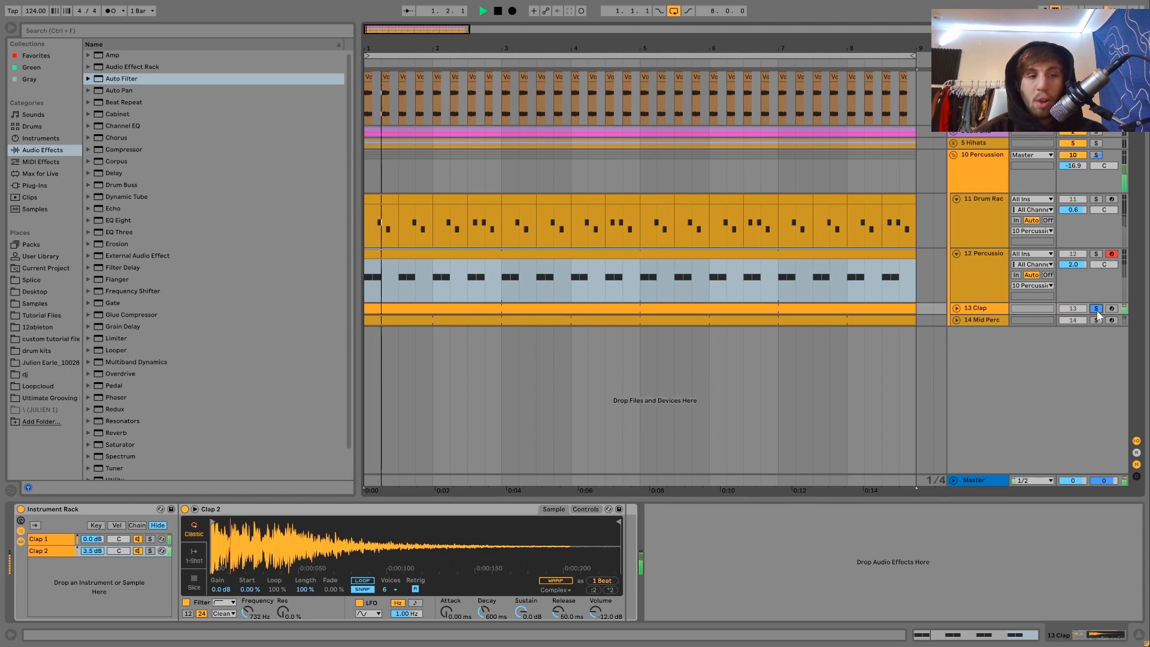
click(956, 308)
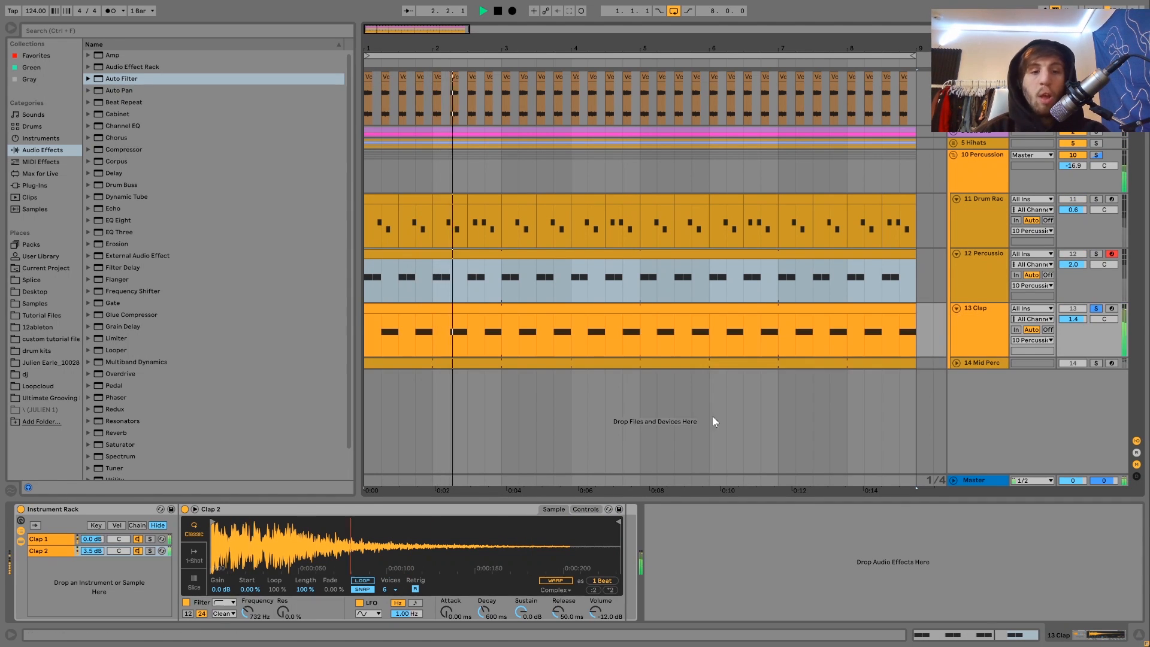
- Audition the Clap 1 and Clap 2 chains separately and layered, then bring the Clap track back into the full mix
click(150, 538)
key(space)
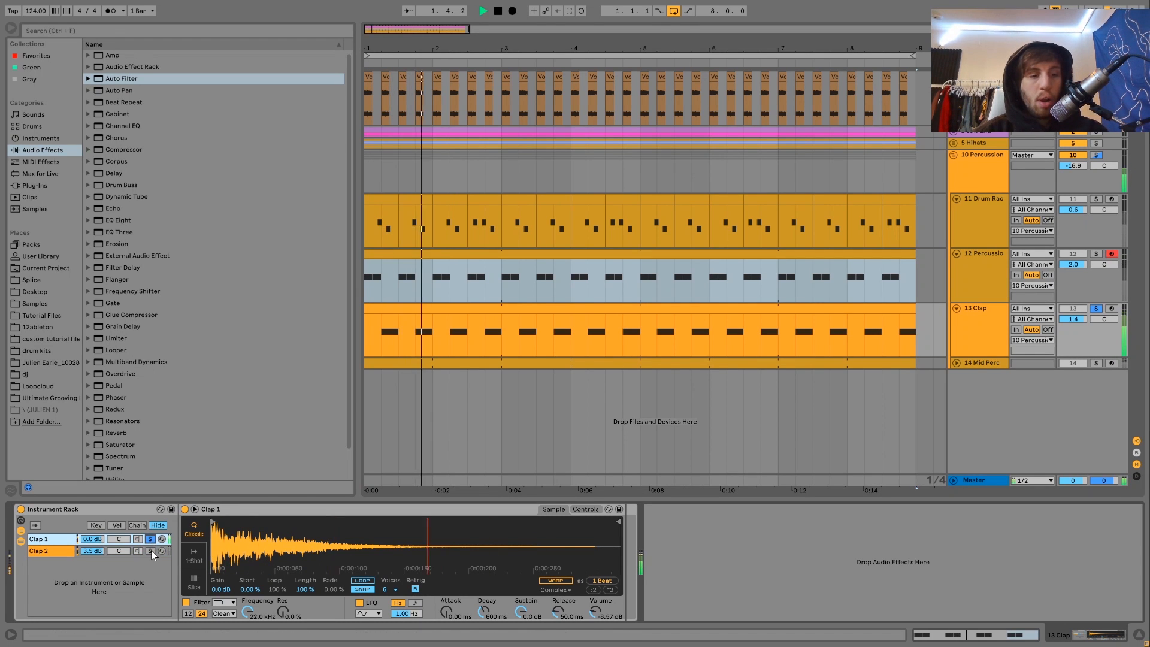
click(150, 550)
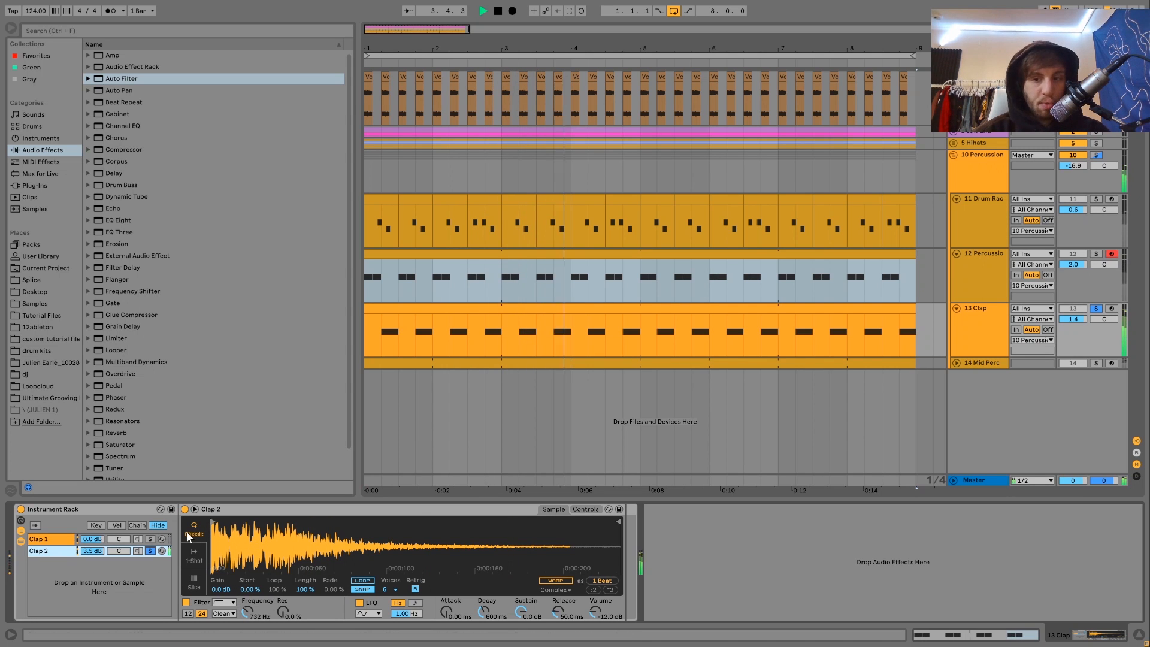
click(151, 550)
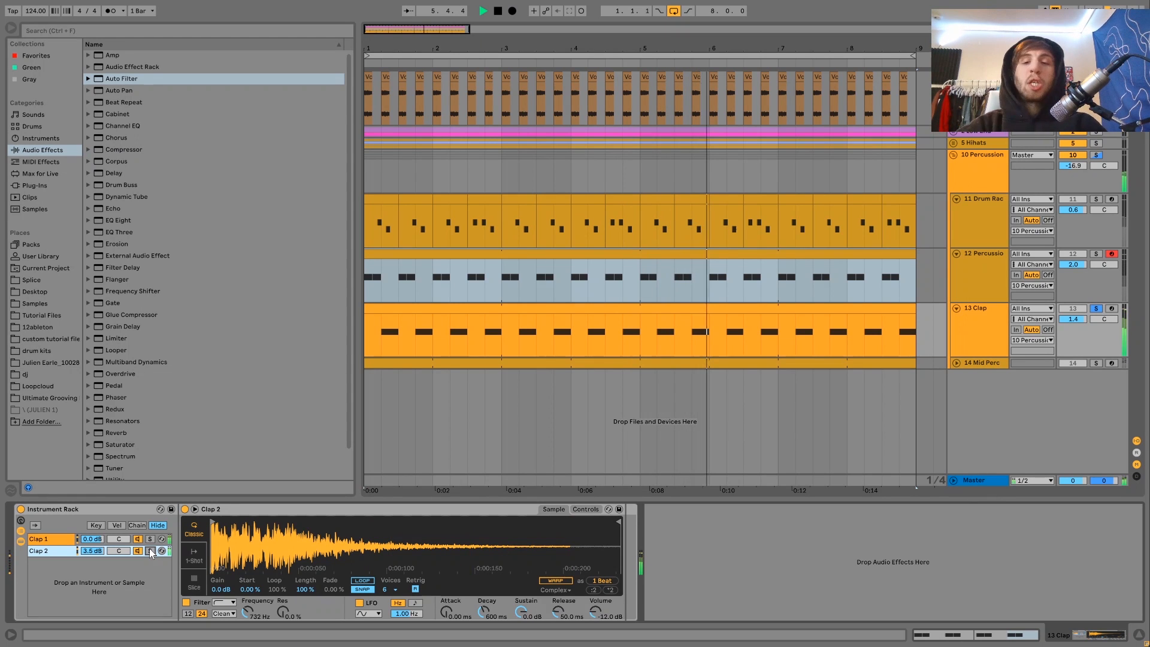
key(space)
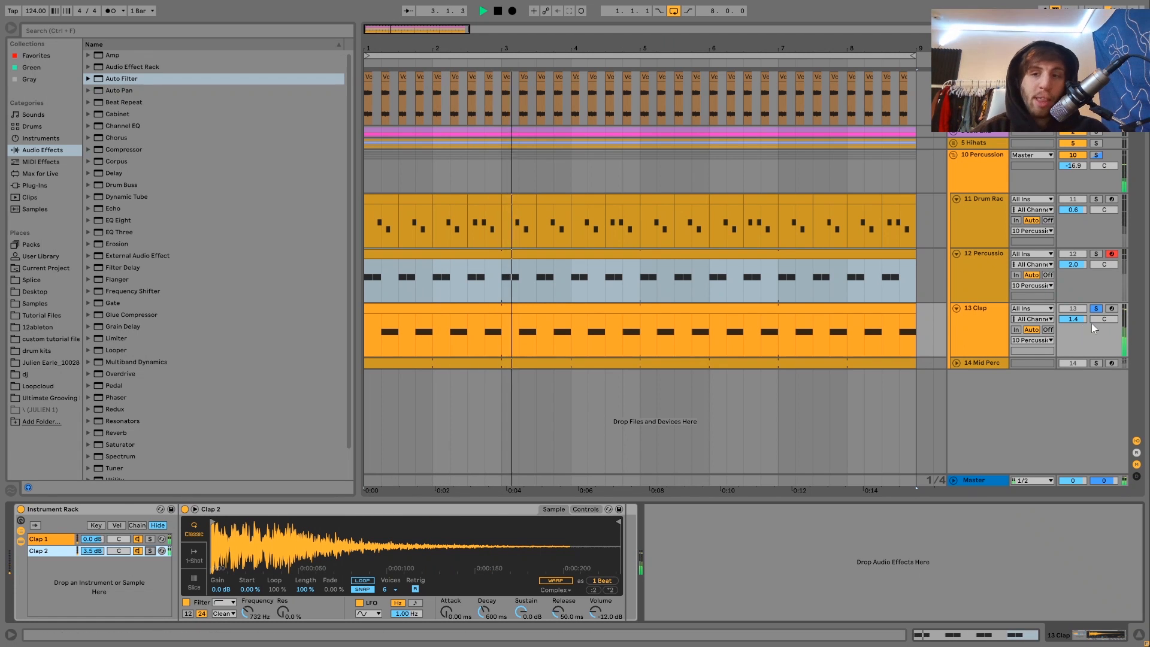
click(1096, 308)
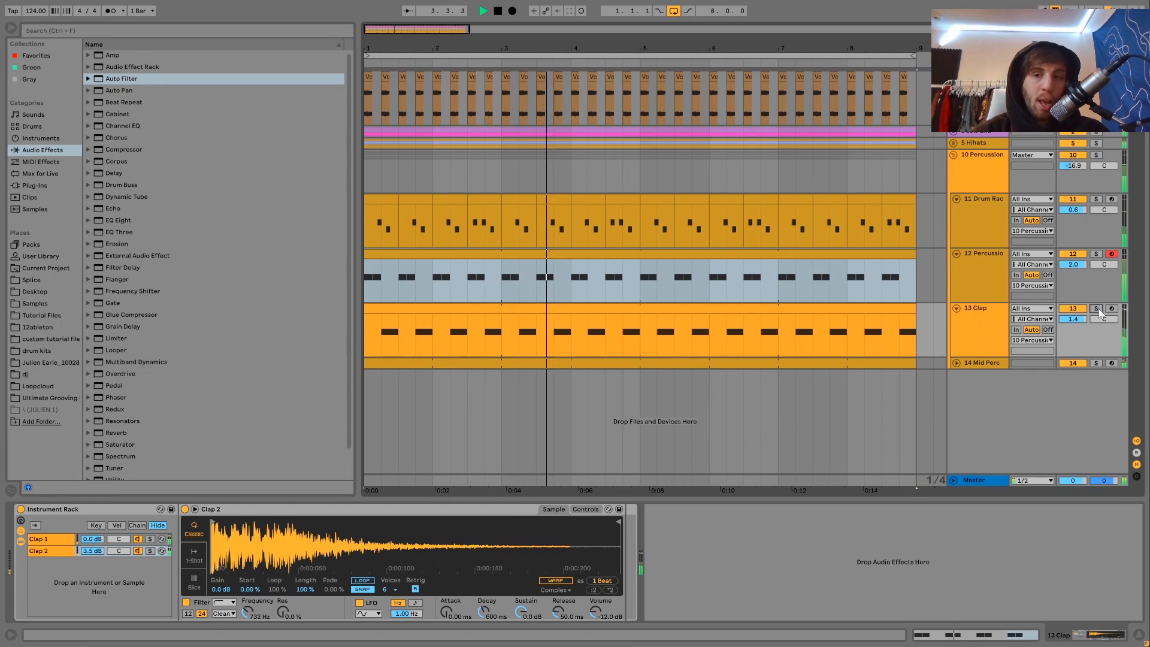
- Play the Mid Percussion track in solo, unfold its lane and open its MIDI clip in the note editor
click(987, 363)
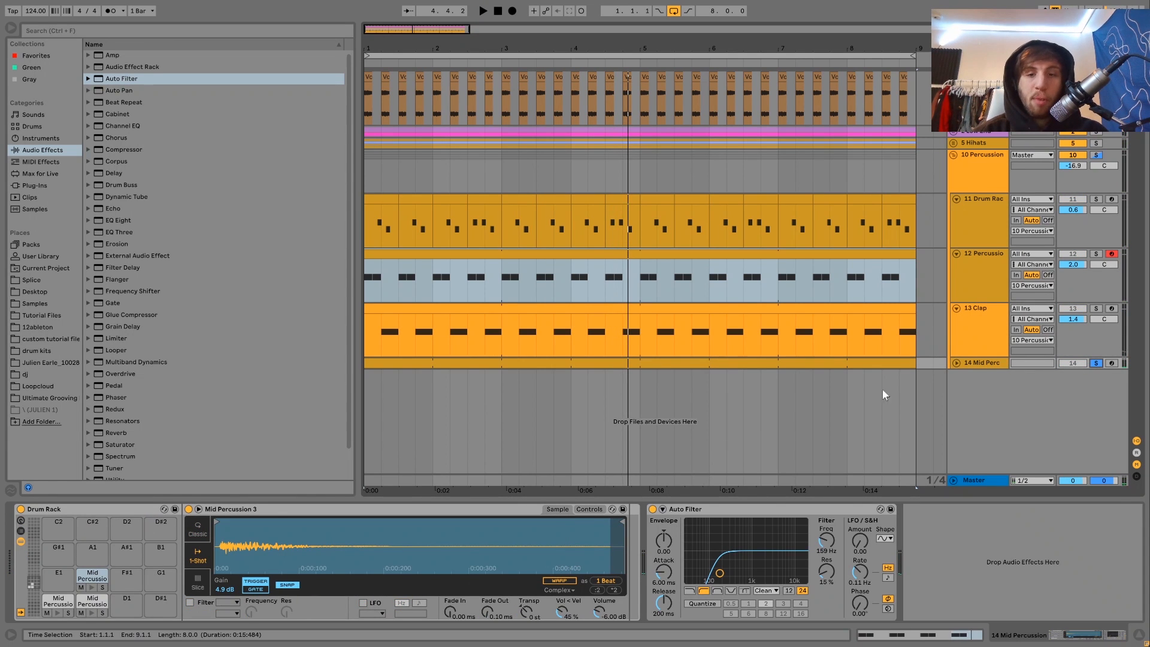
key(space)
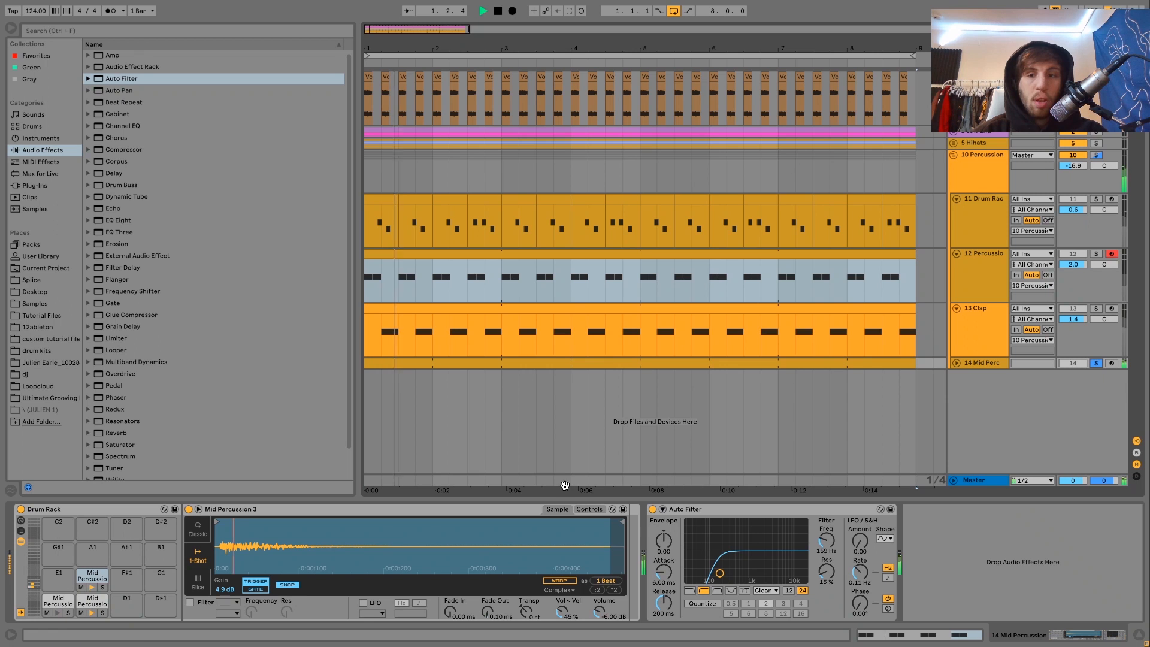
click(956, 363)
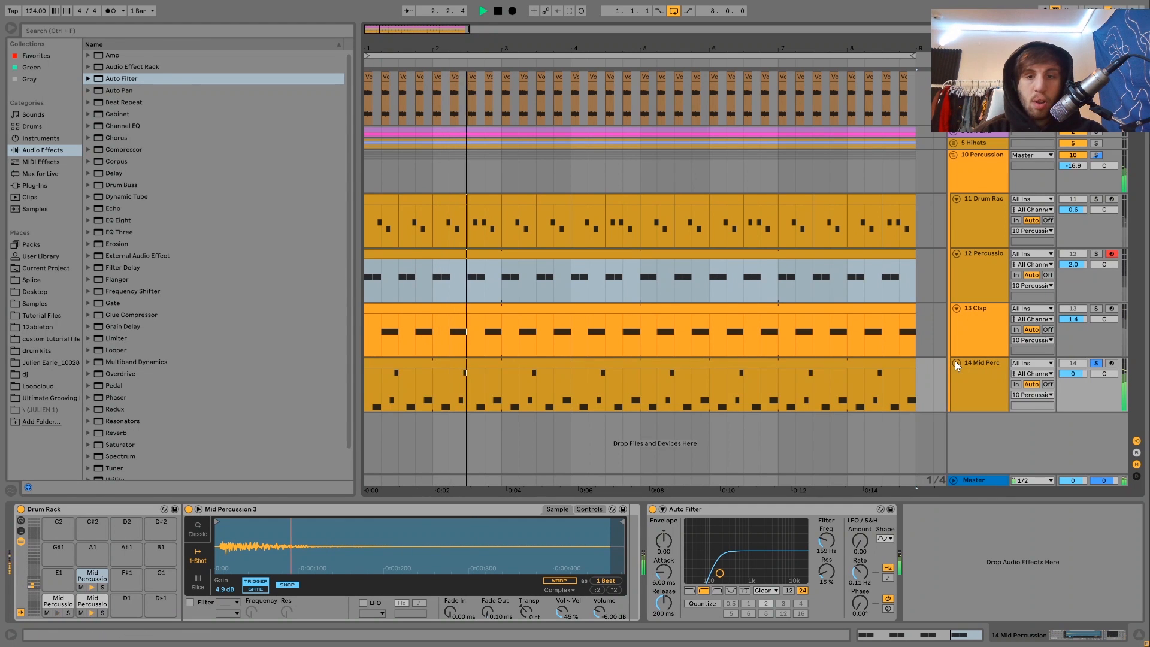
double_click(860, 367)
key(space)
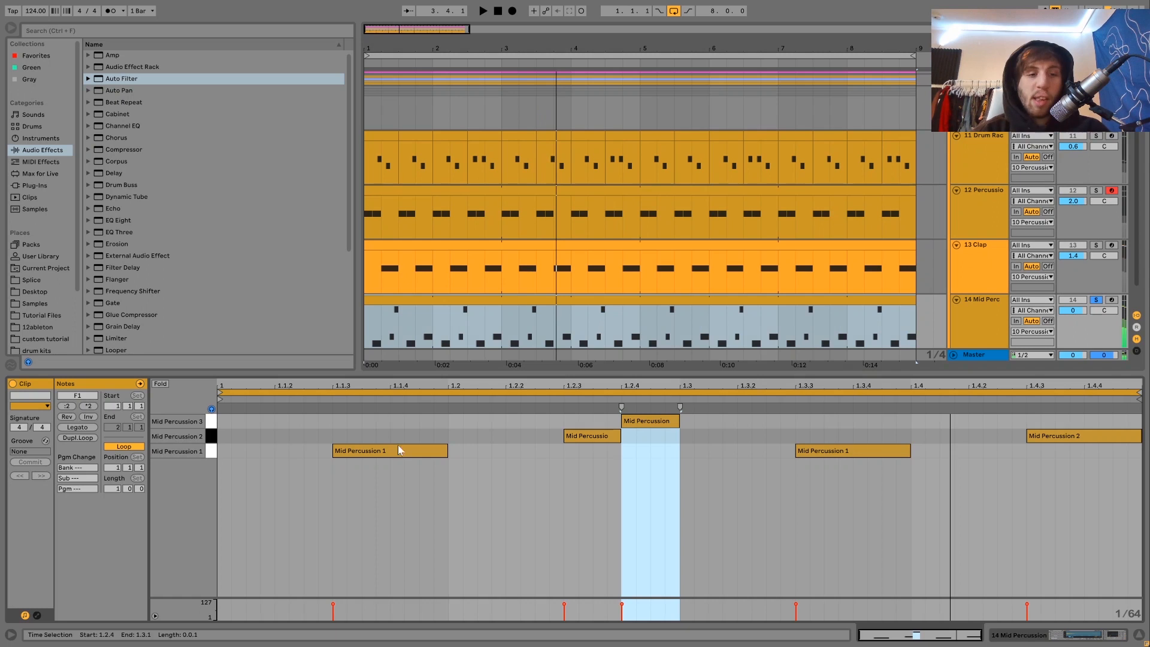
- Audition the Mid Percussion 1, 2 and 3 sounds from the clip's note rows
click(211, 456)
click(211, 440)
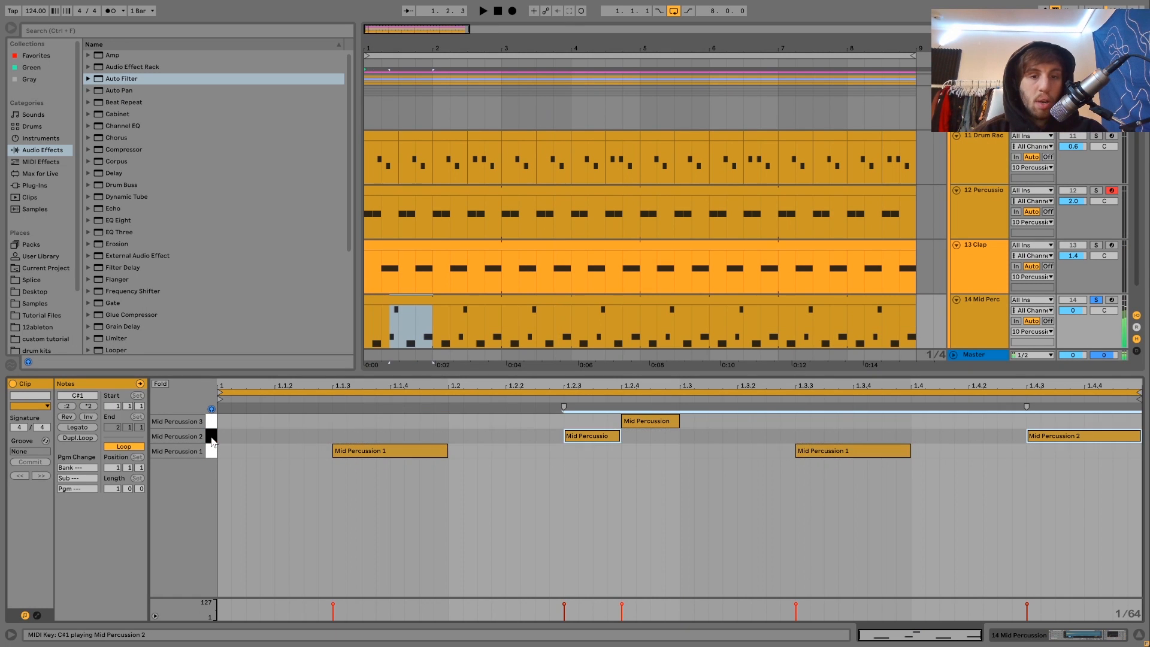
click(211, 457)
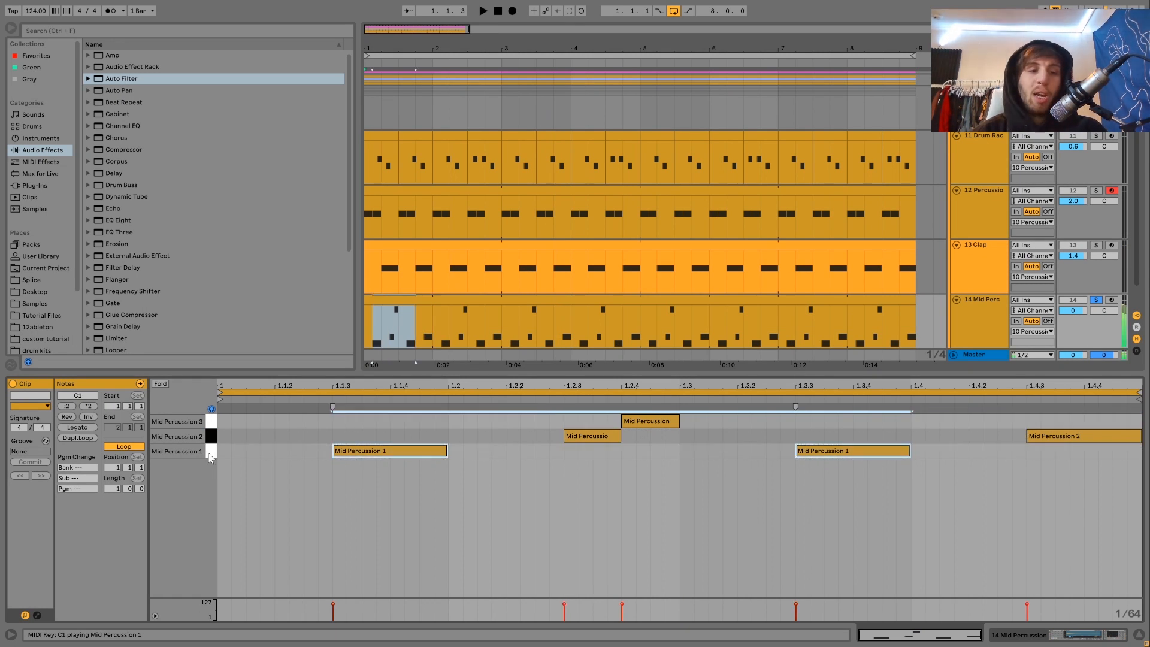
click(210, 440)
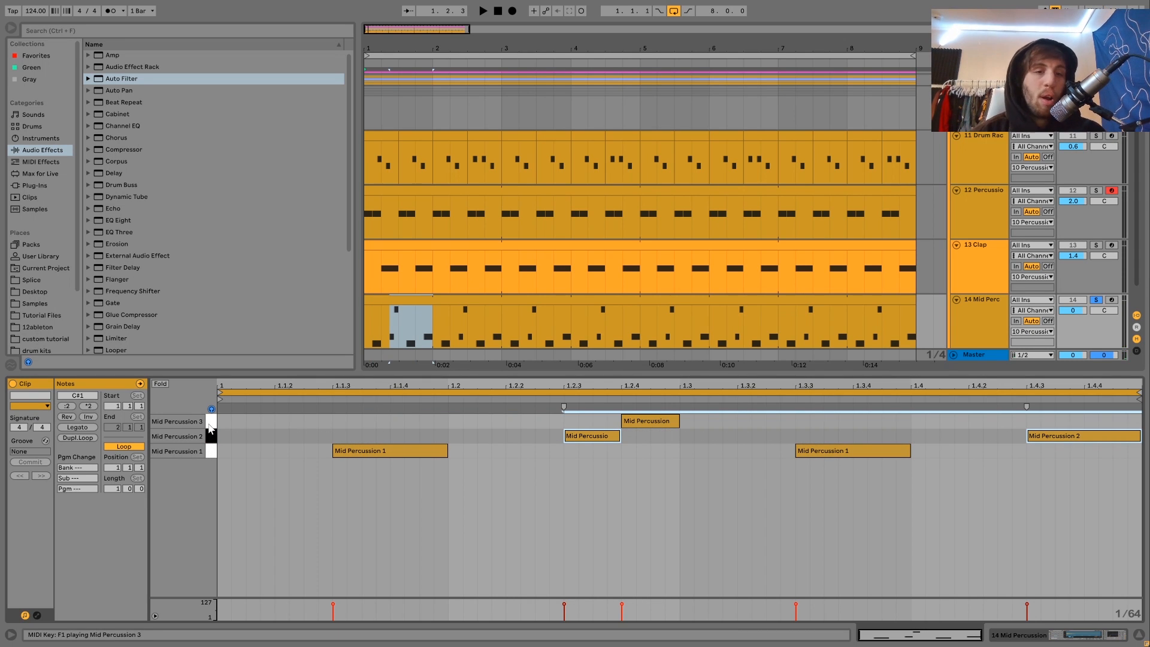
click(210, 422)
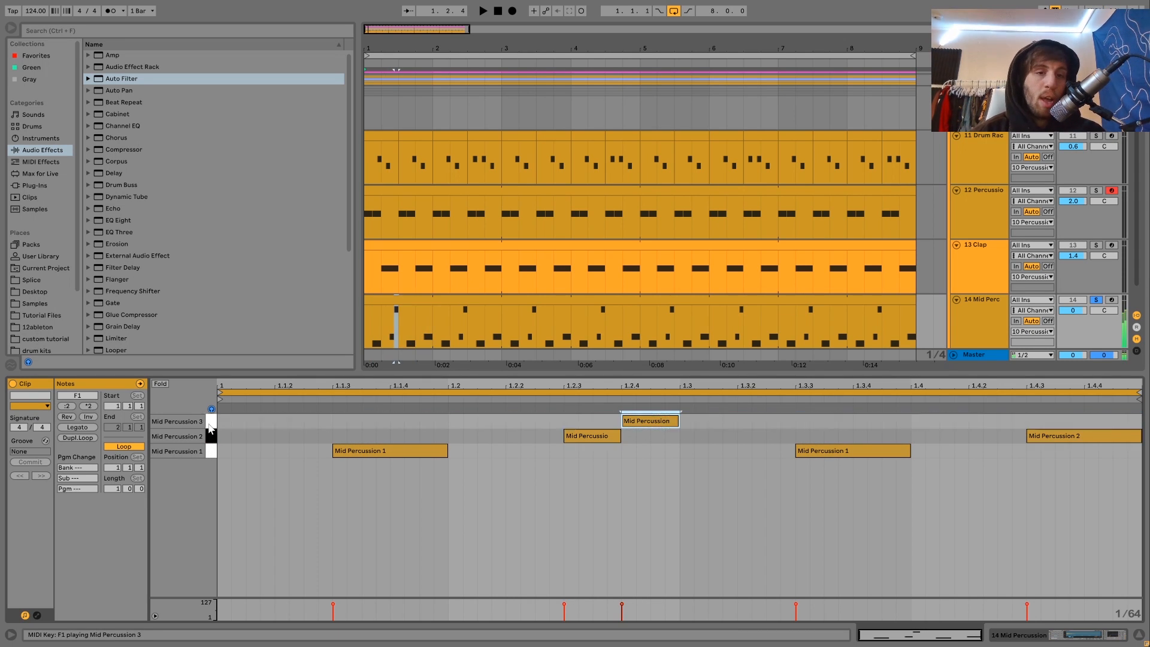
- Show the Mid Percussion devices, play the track alone and together with the Clap track, and release both solos
click(969, 311)
key(space)
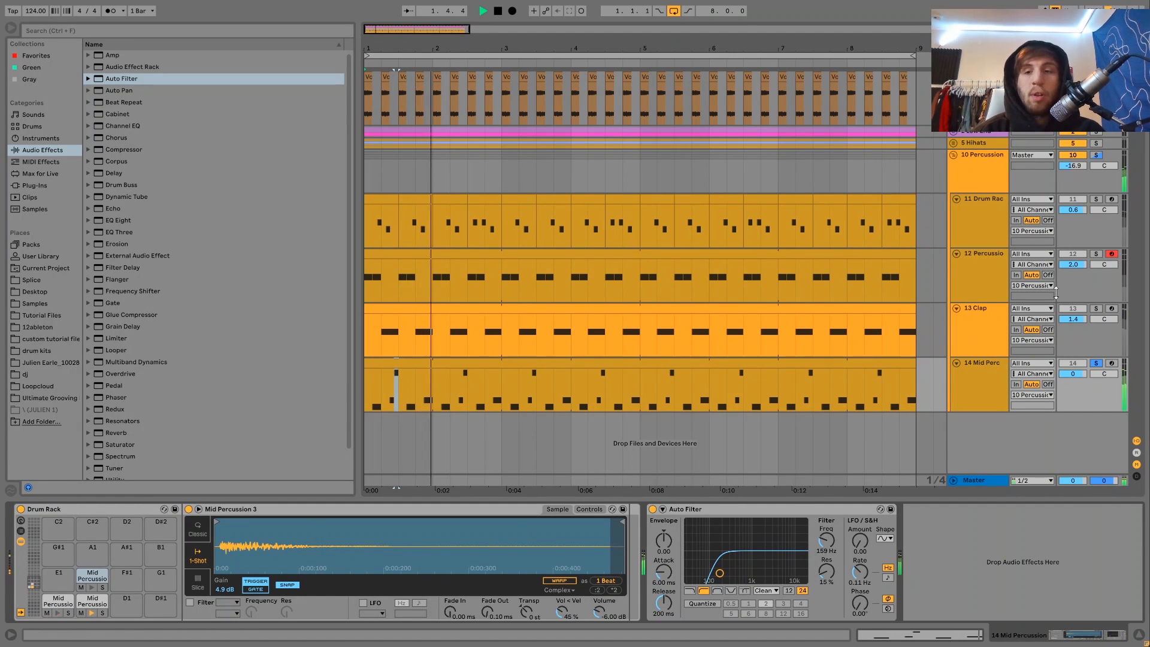
key(space)
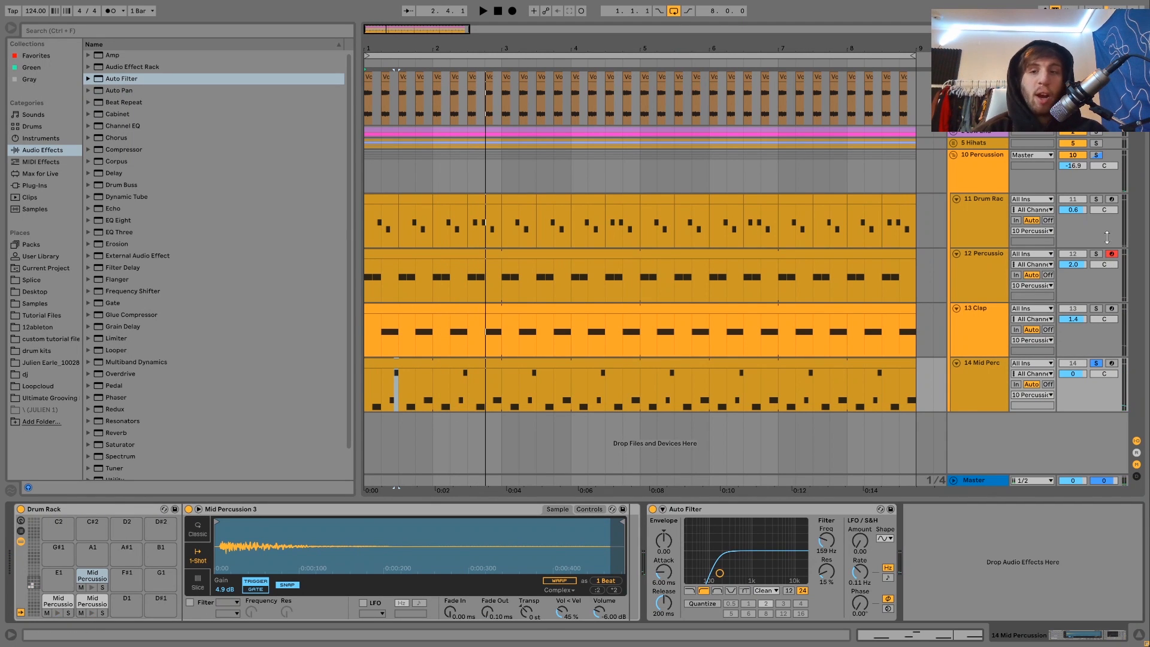
click(1096, 309)
key(space)
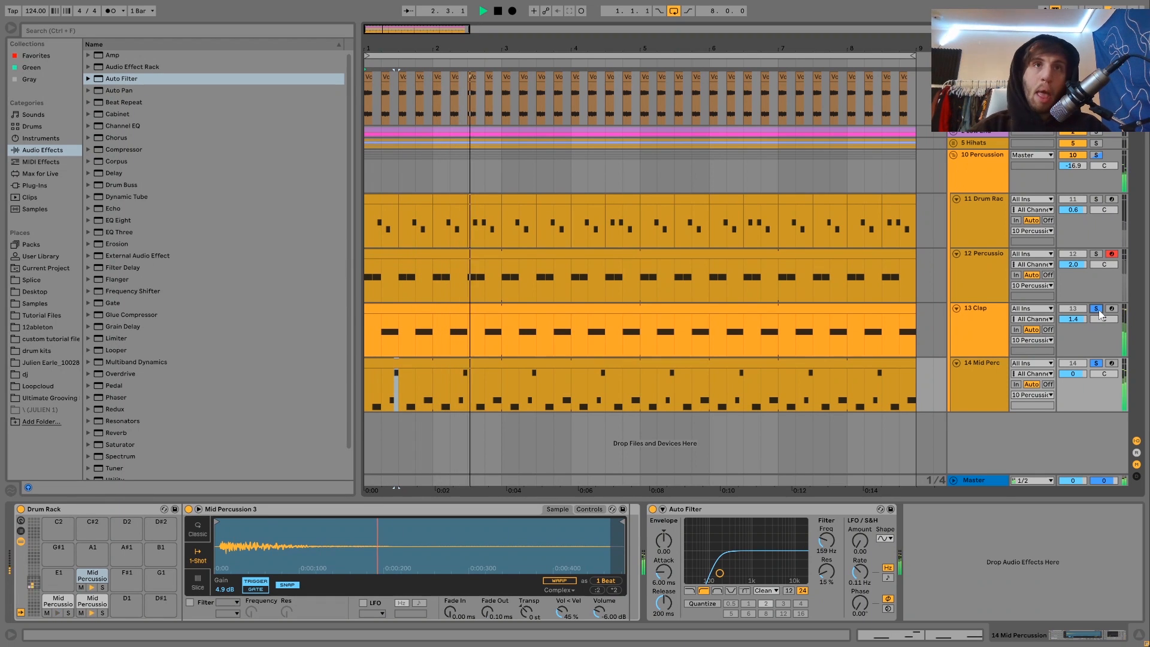
click(1096, 309)
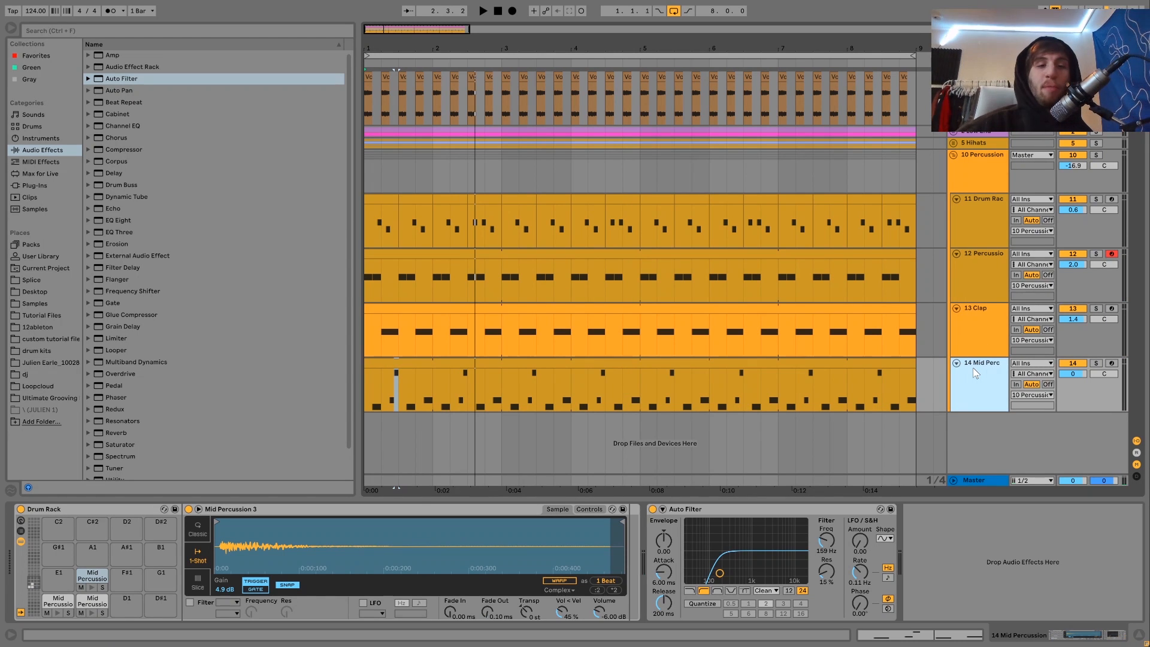
- Replay the opening of the loop with the Mid Percussion track active in the full mix
key(space)
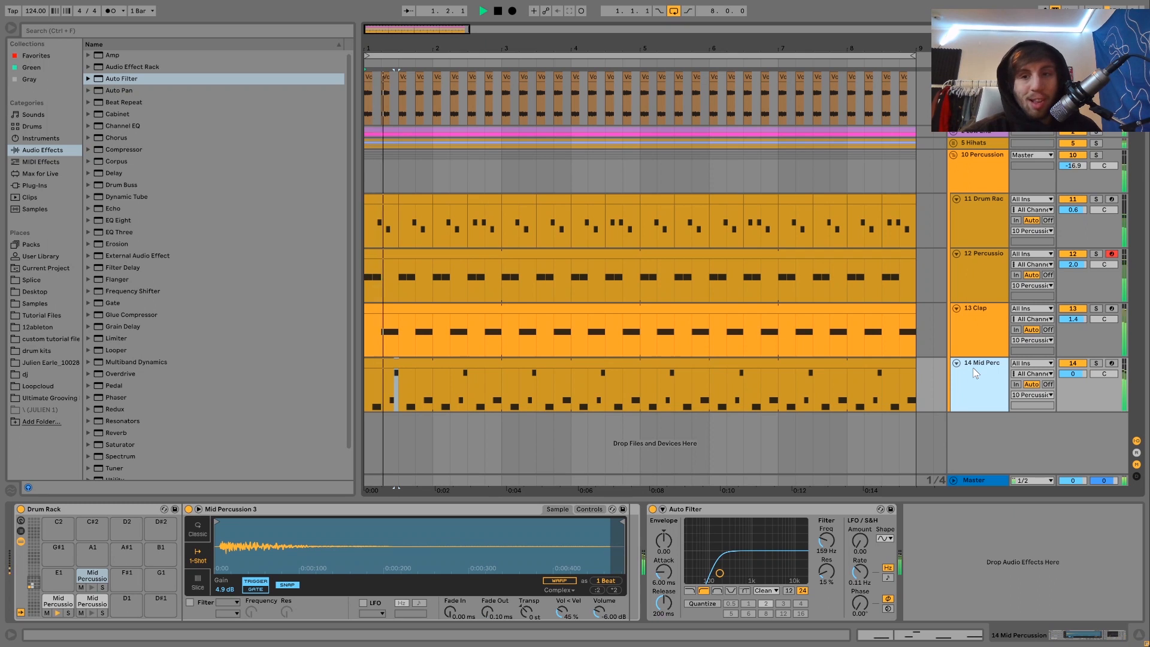
key(space)
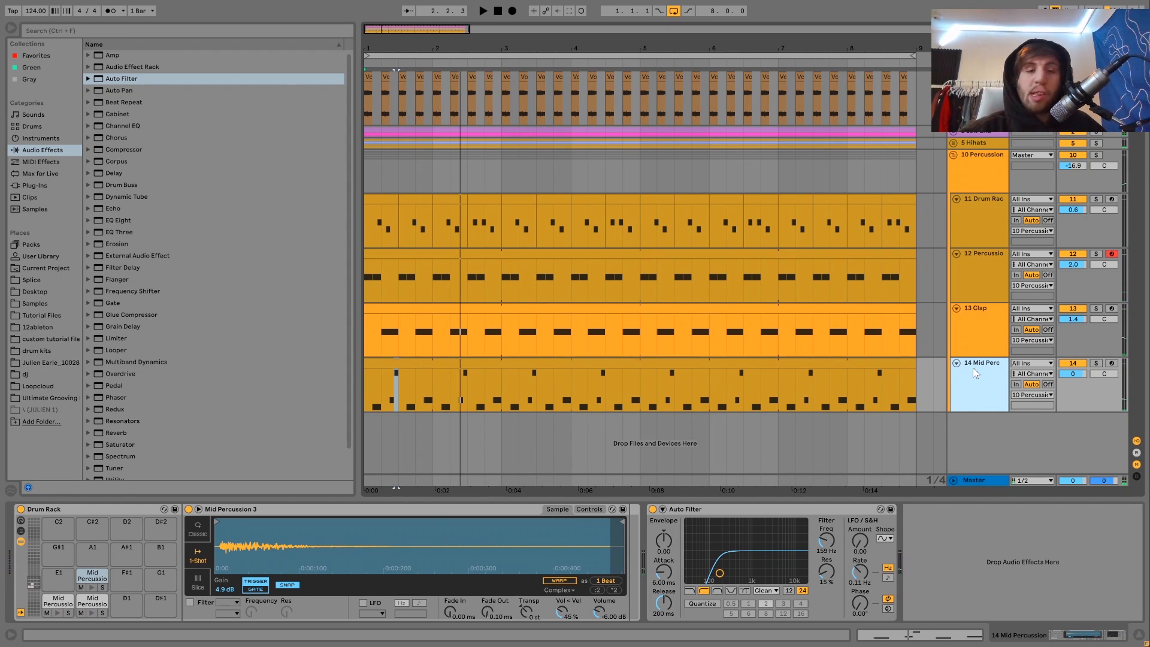
key(space)
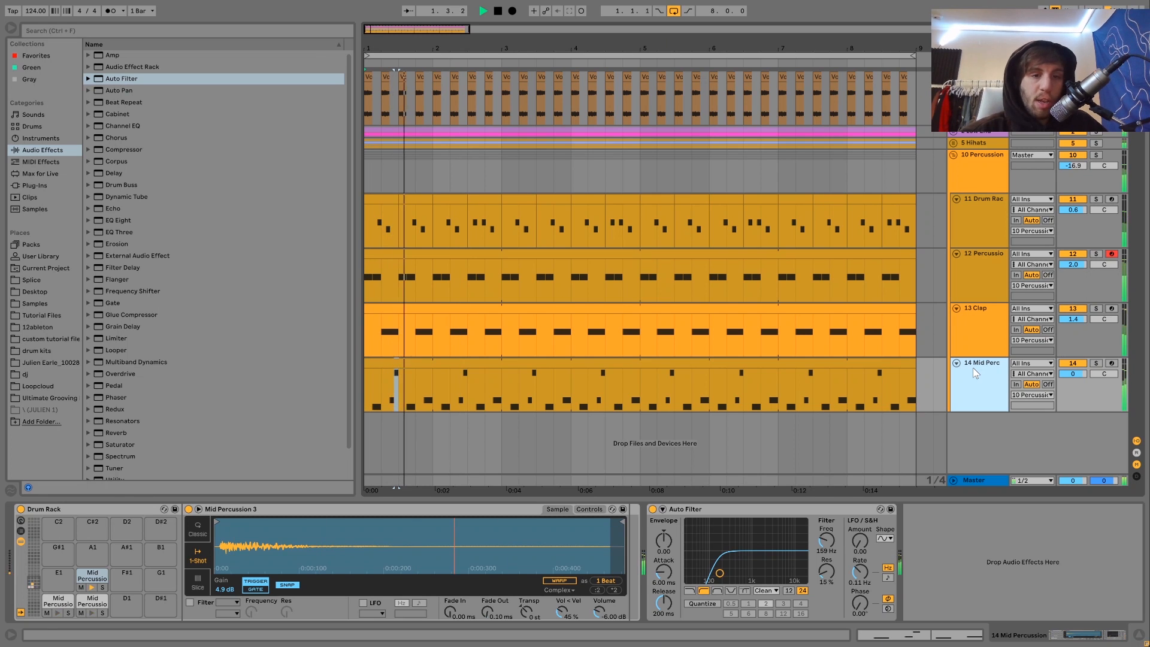
key(space)
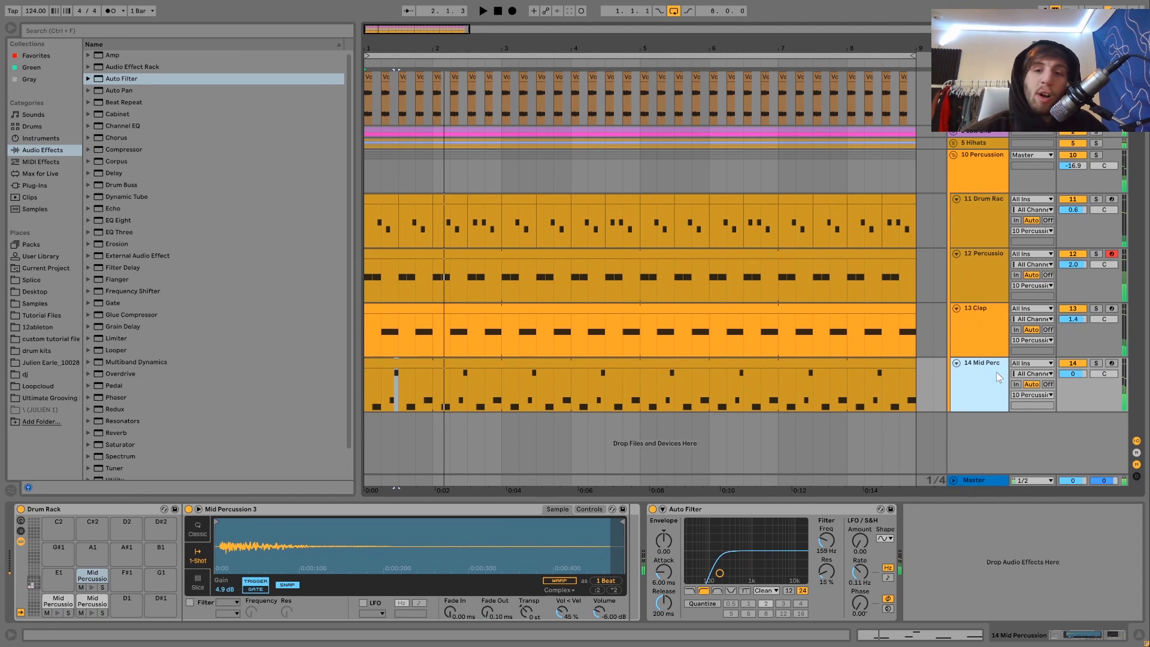
- Compare the loop with the Mid Percussion track muted and active
click(1081, 362)
key(space)
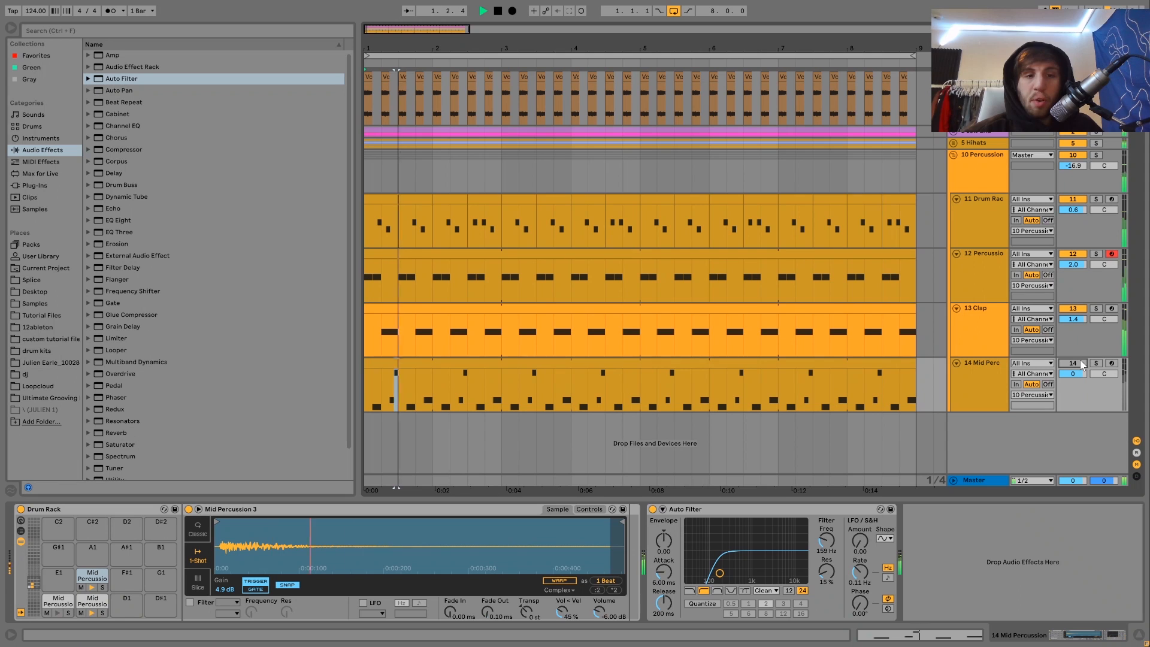
click(1072, 363)
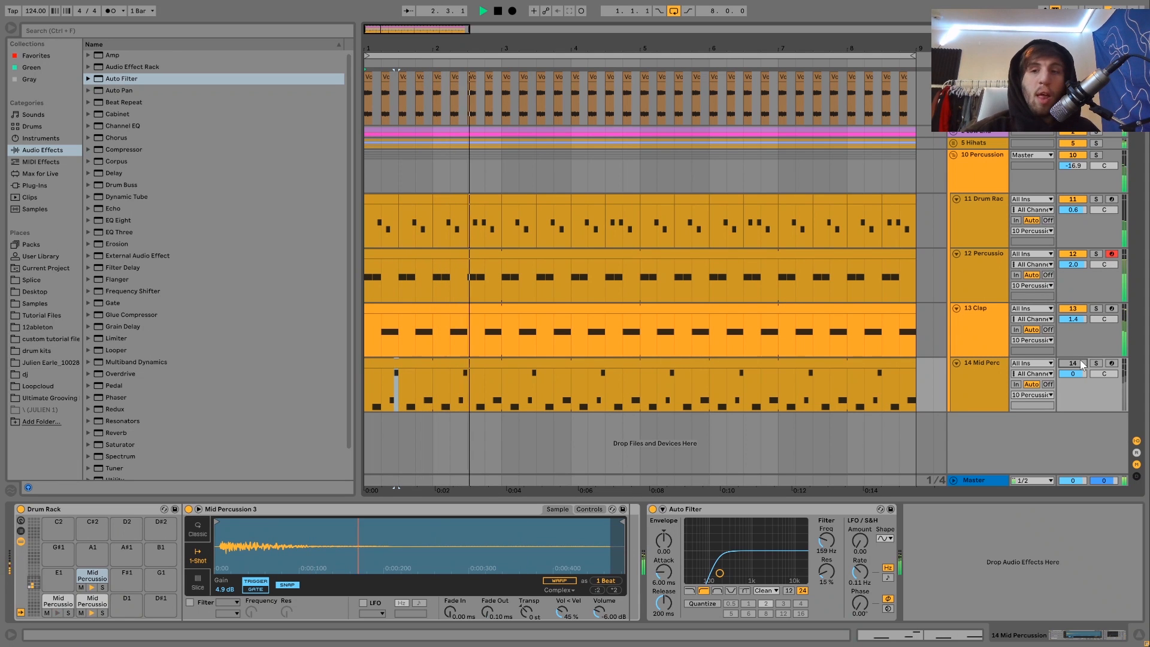
click(984, 383)
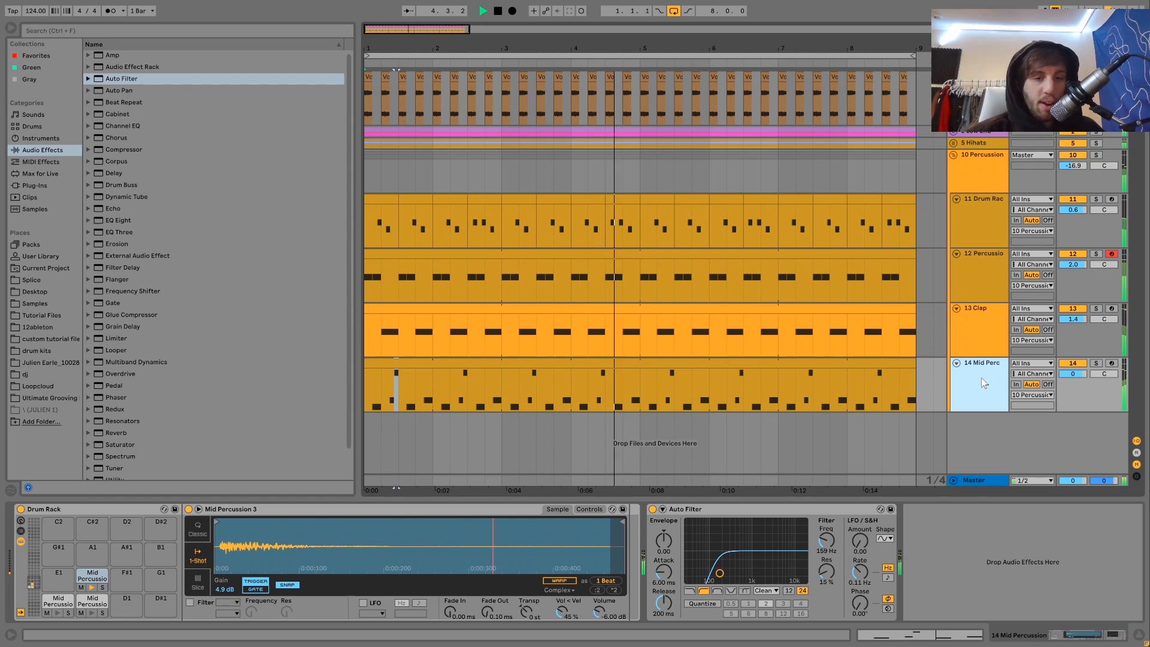
- Solo the Mid Percussion track, audition its three Drum Rack pads one by one, and play the full pattern
click(1096, 363)
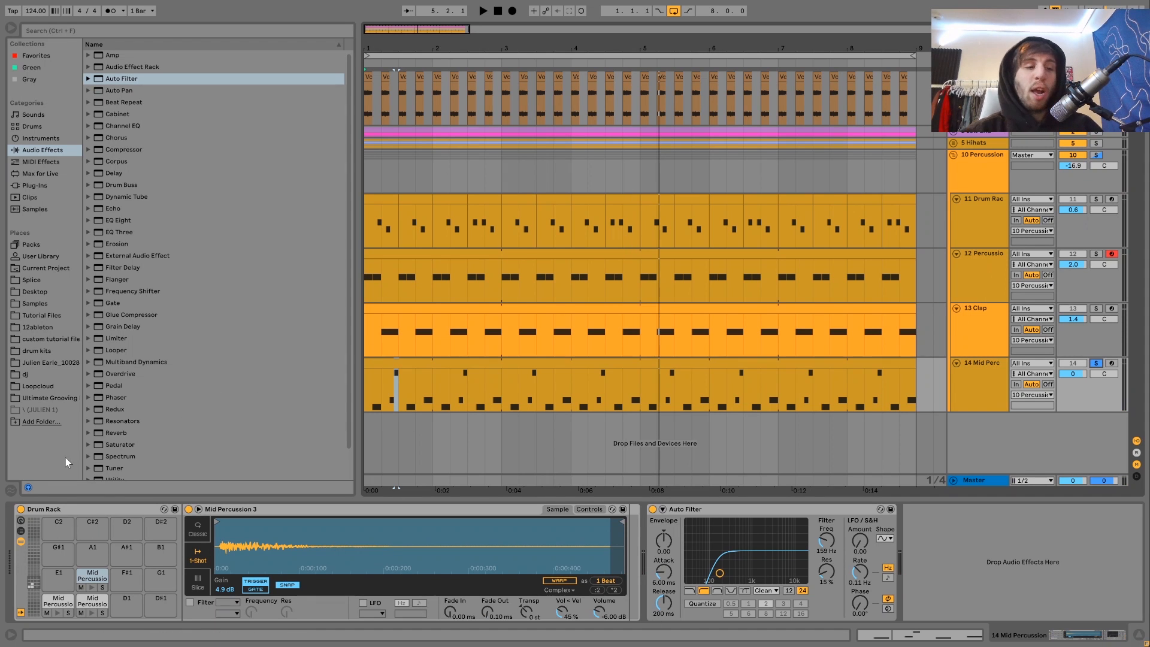
click(59, 601)
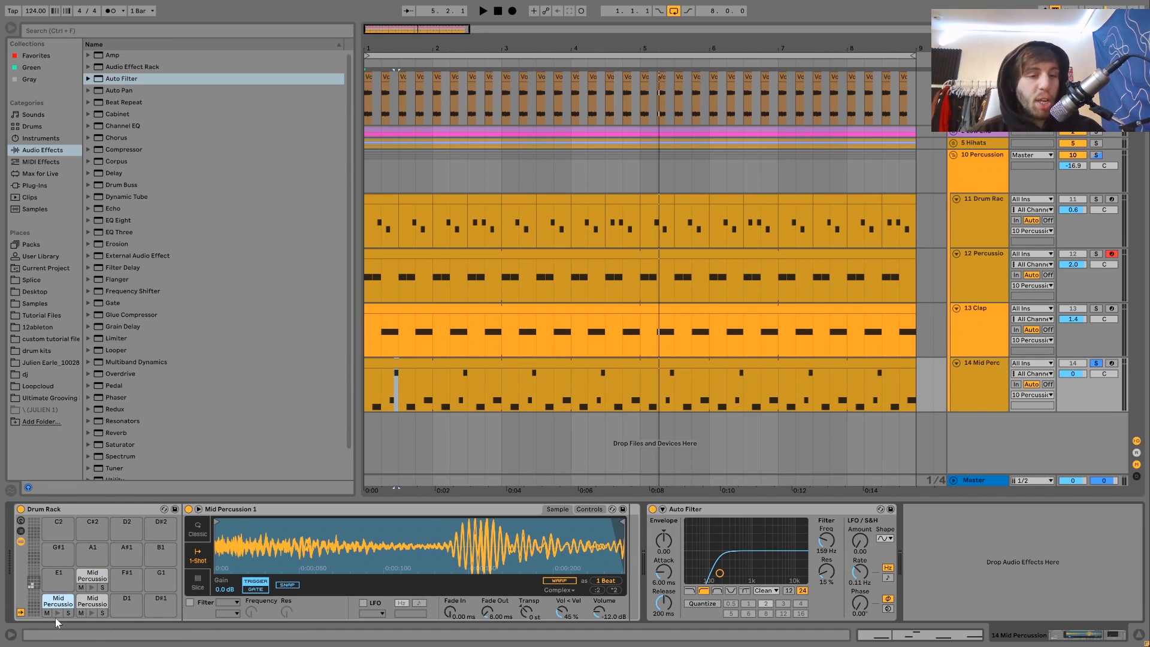
click(56, 611)
click(94, 611)
click(93, 588)
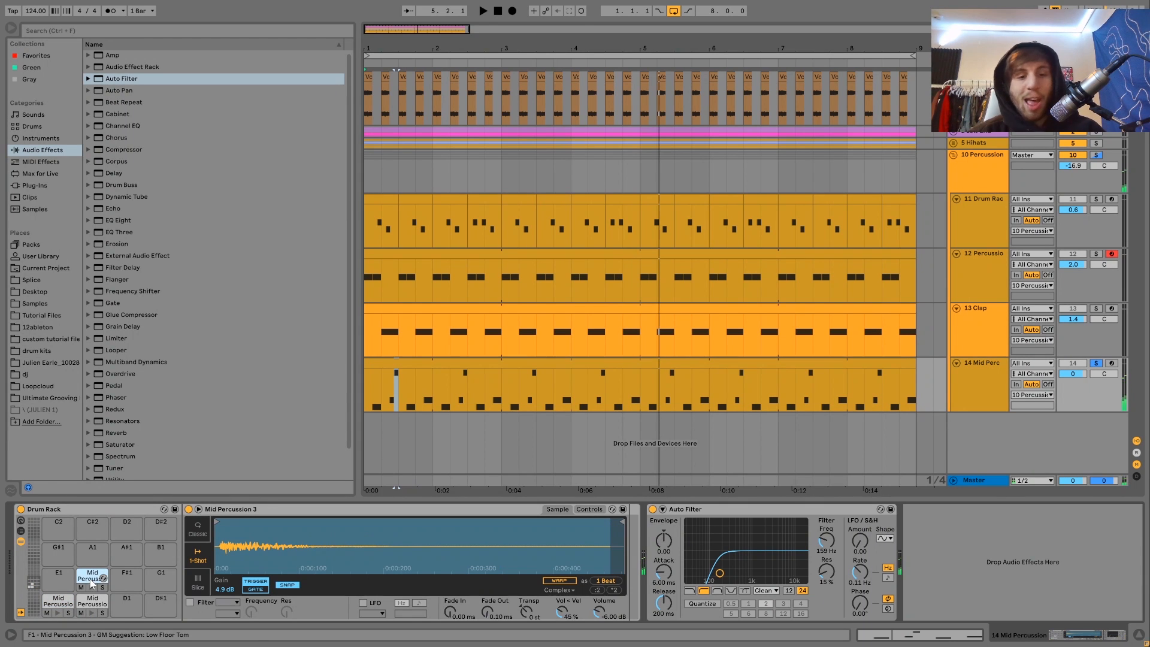
key(space)
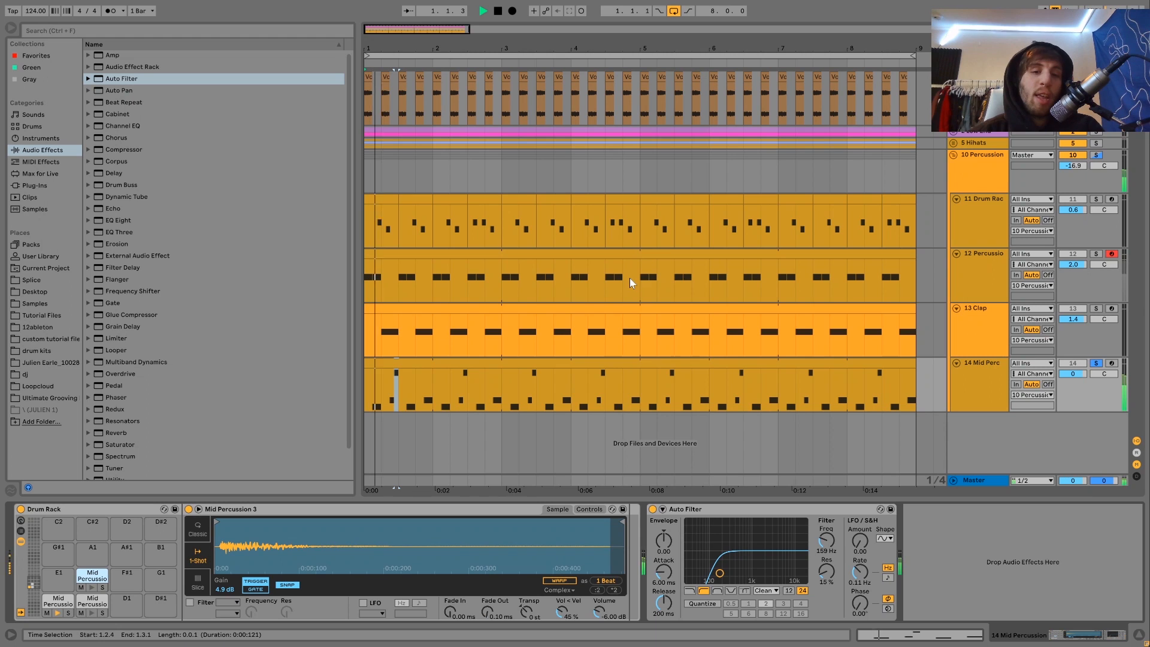
- Release the Mid Percussion solo, show the Percussion group's devices and solo the whole group
click(1096, 364)
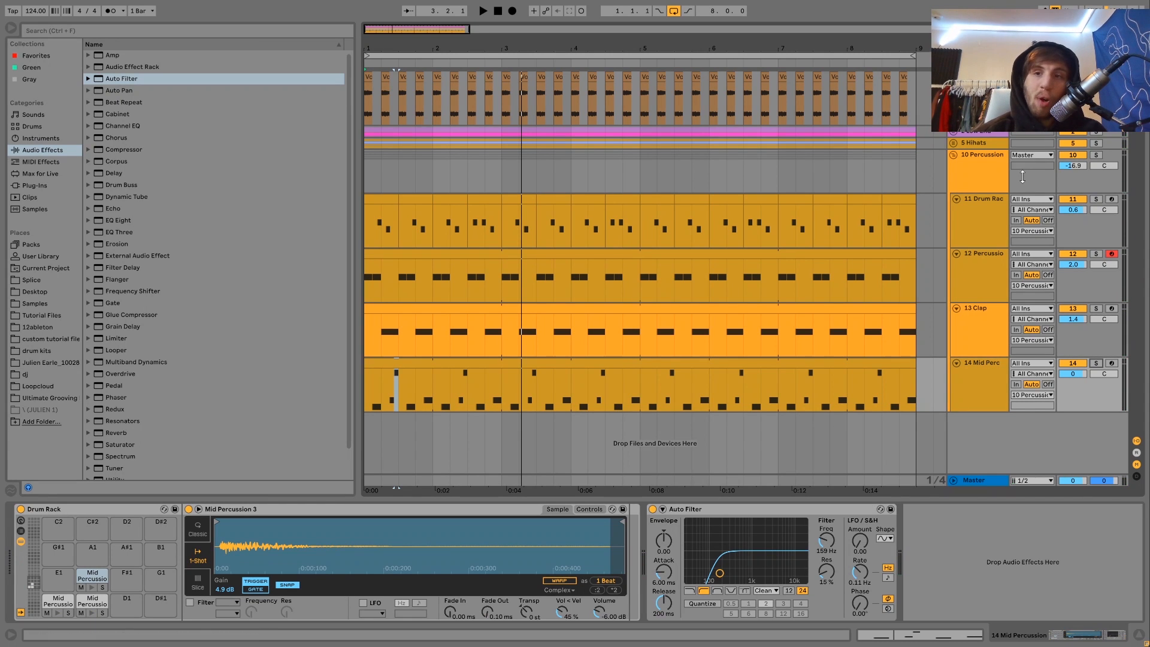
click(975, 185)
click(1096, 155)
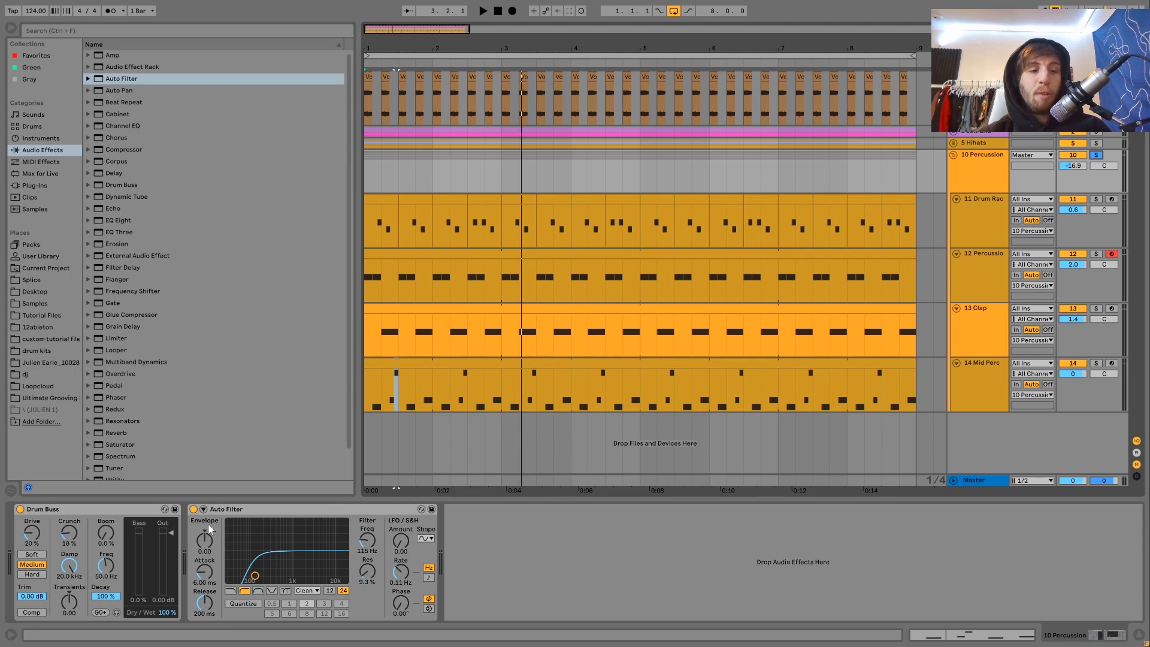
- Compare the soloed Percussion group with its Drum Buss and Auto Filter bypassed and switched back on
click(194, 508)
click(20, 509)
key(space)
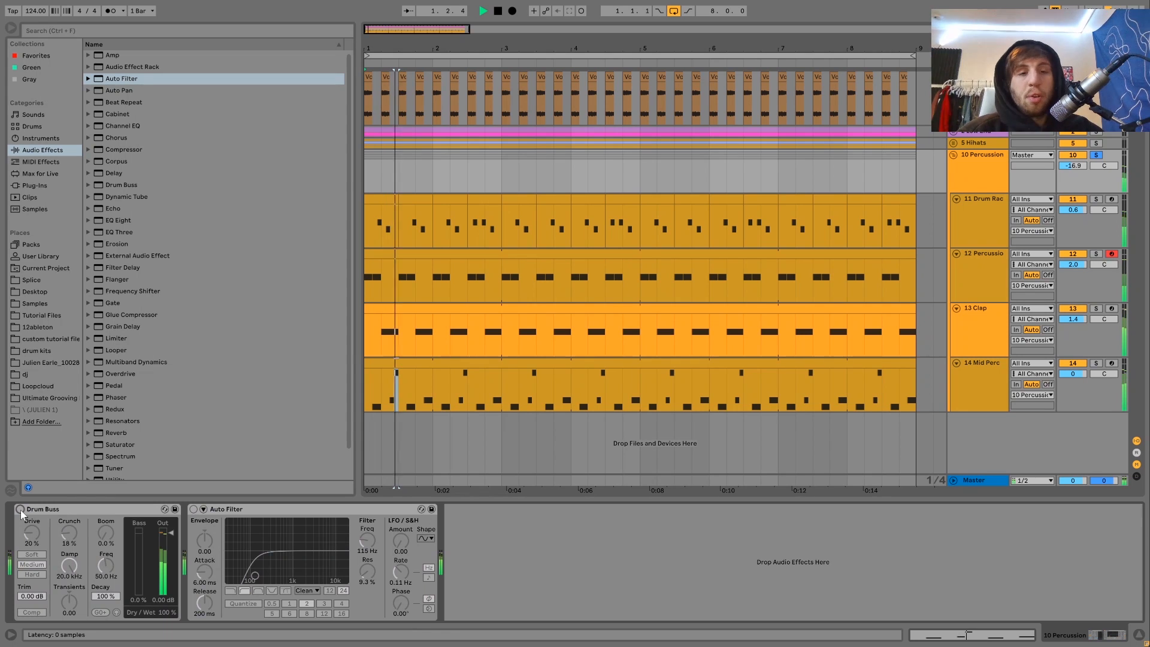
key(ctrl+z)
key(ctrl+z)
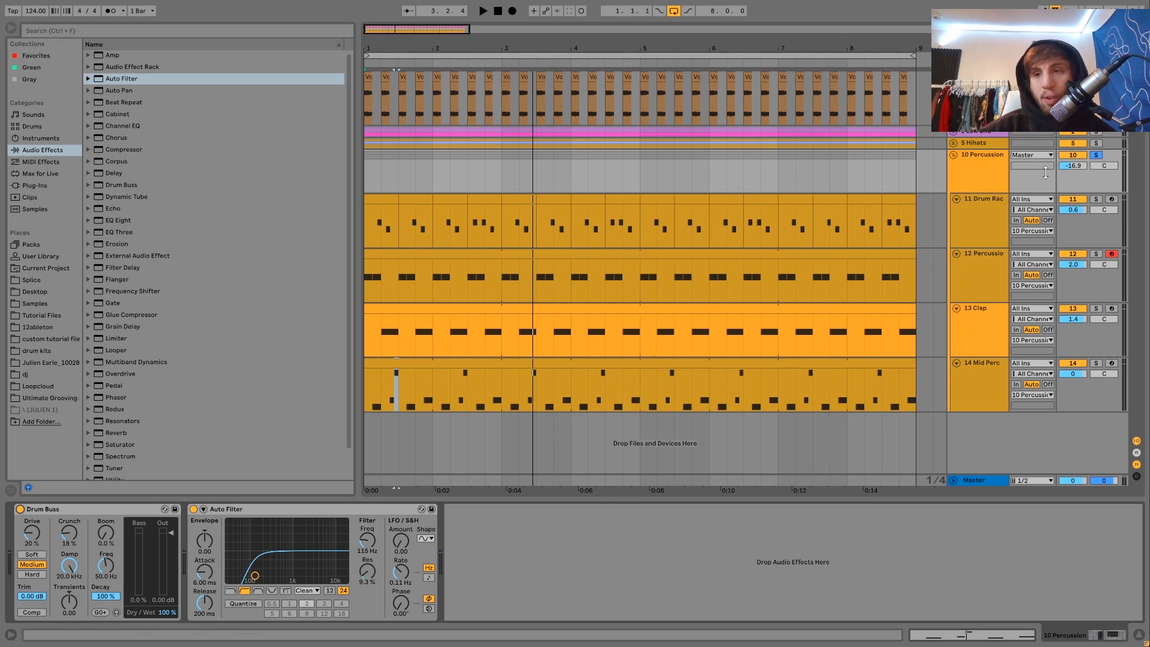
- Release the Percussion group's solo and play the group within the full mix
click(1095, 155)
key(space)
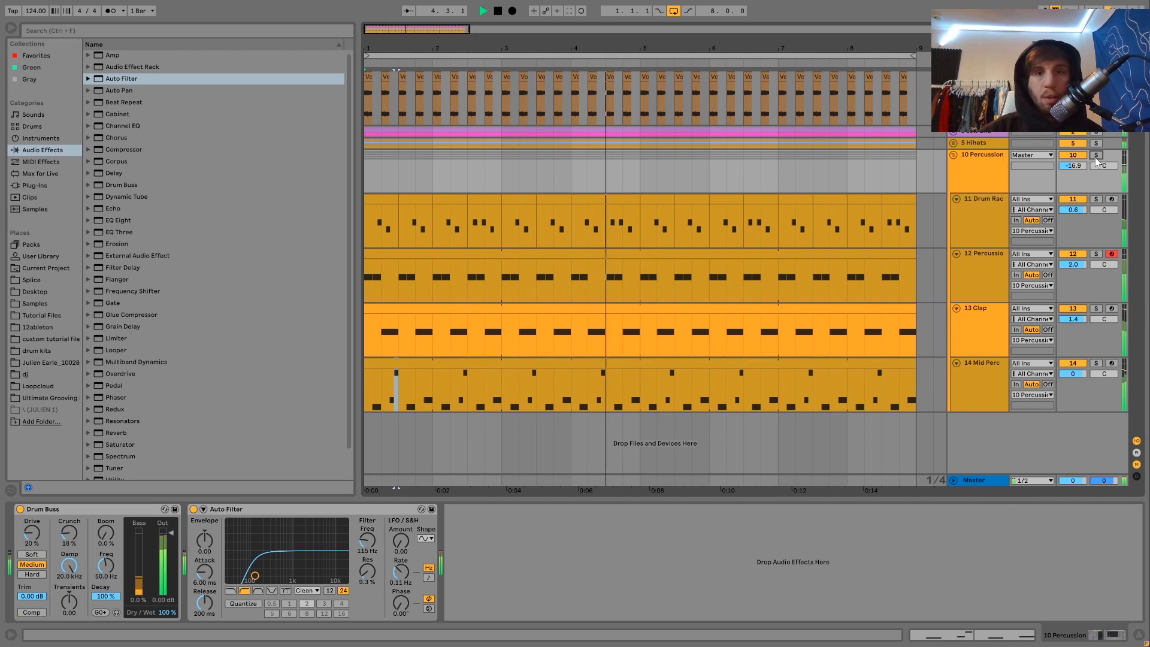
key(space)
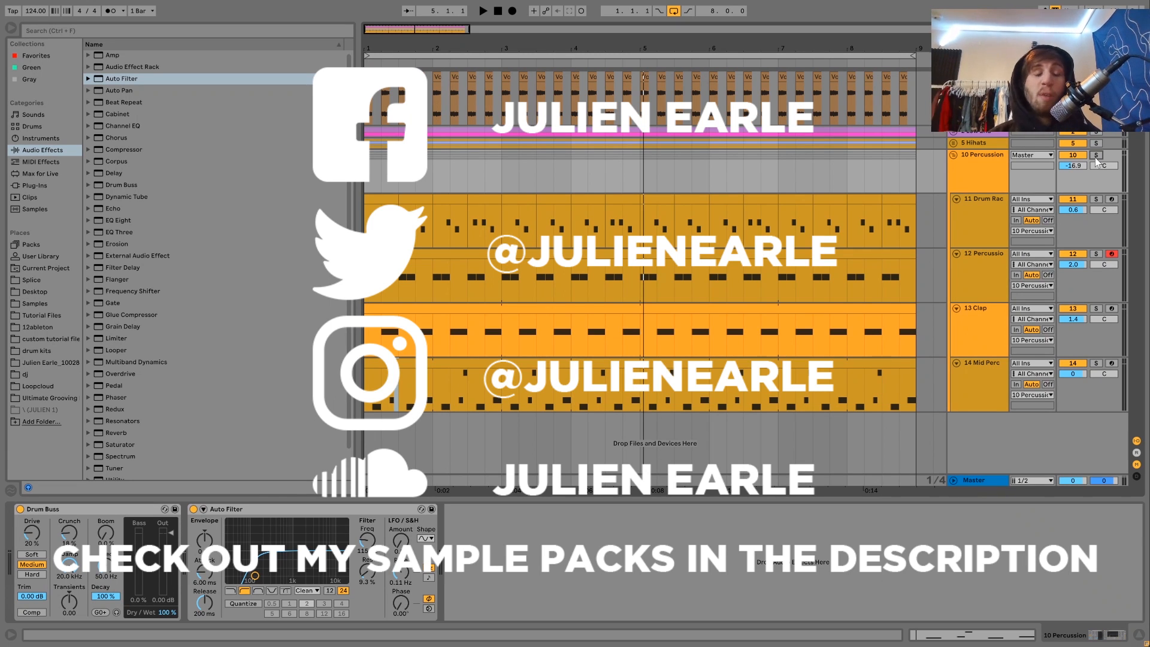
- Show the device chain of the Hihats group
click(983, 154)
click(979, 144)
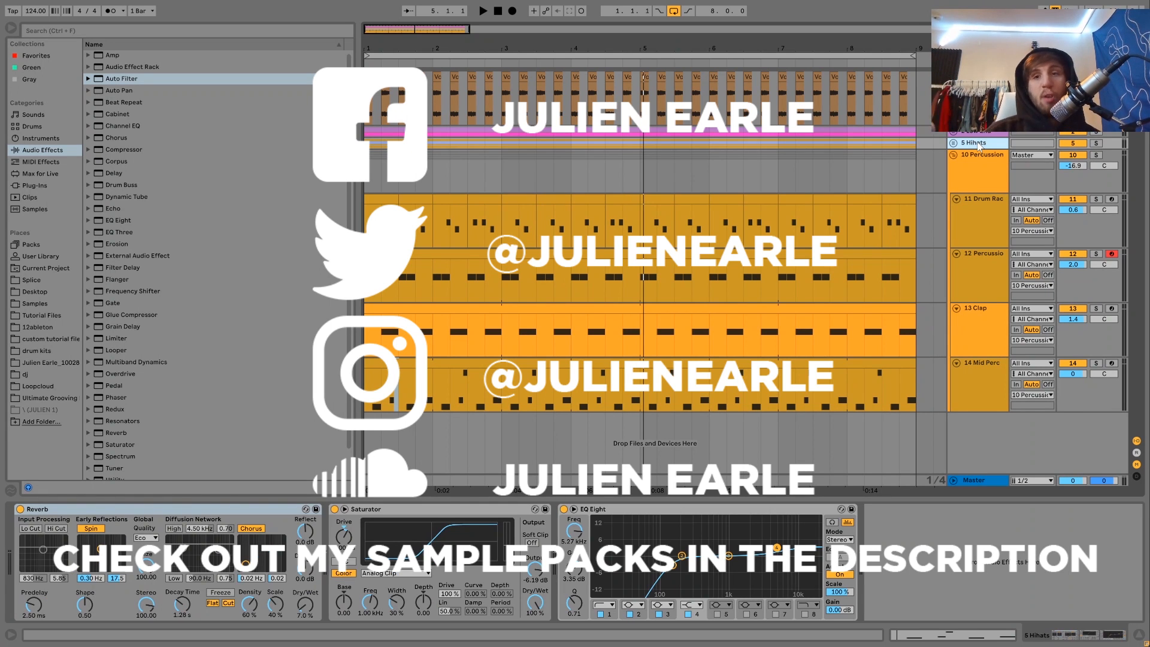